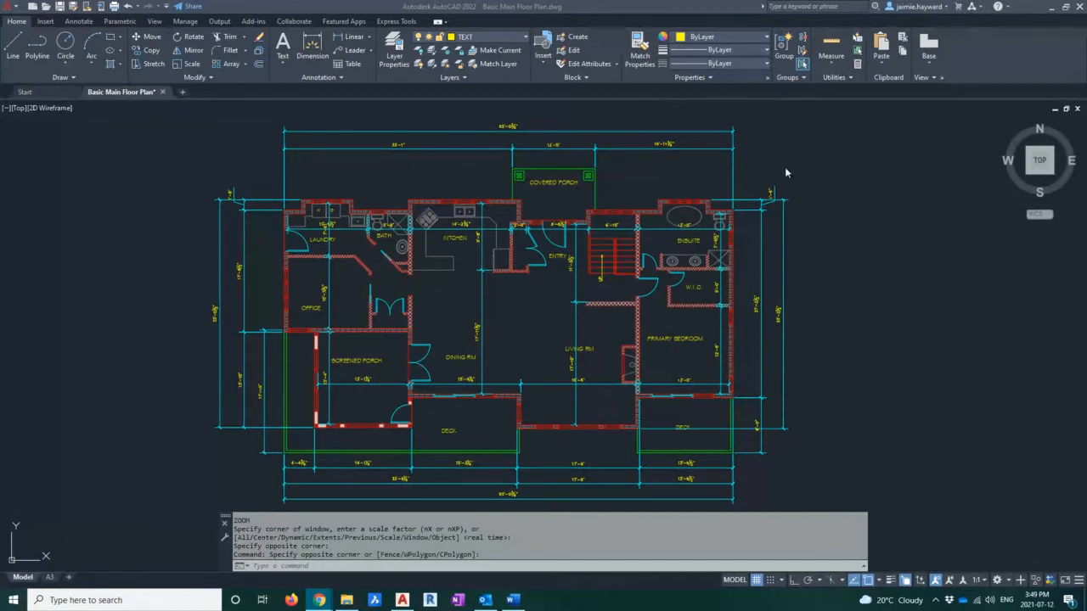
{"action": "left_click", "coordinate": [743, 150]}
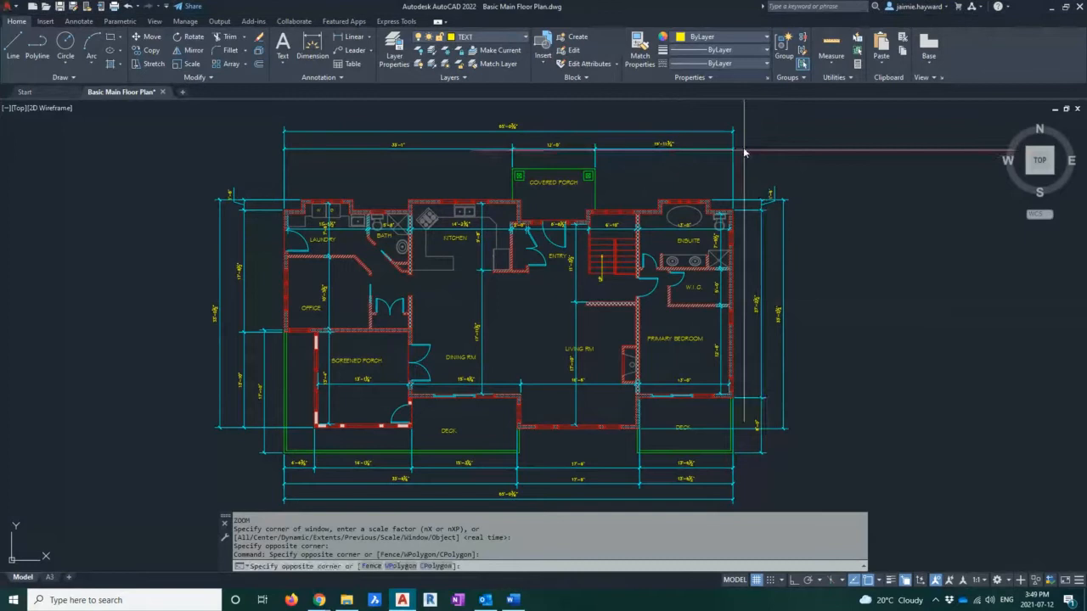
{"action": "left_click", "coordinate": [276, 125]}
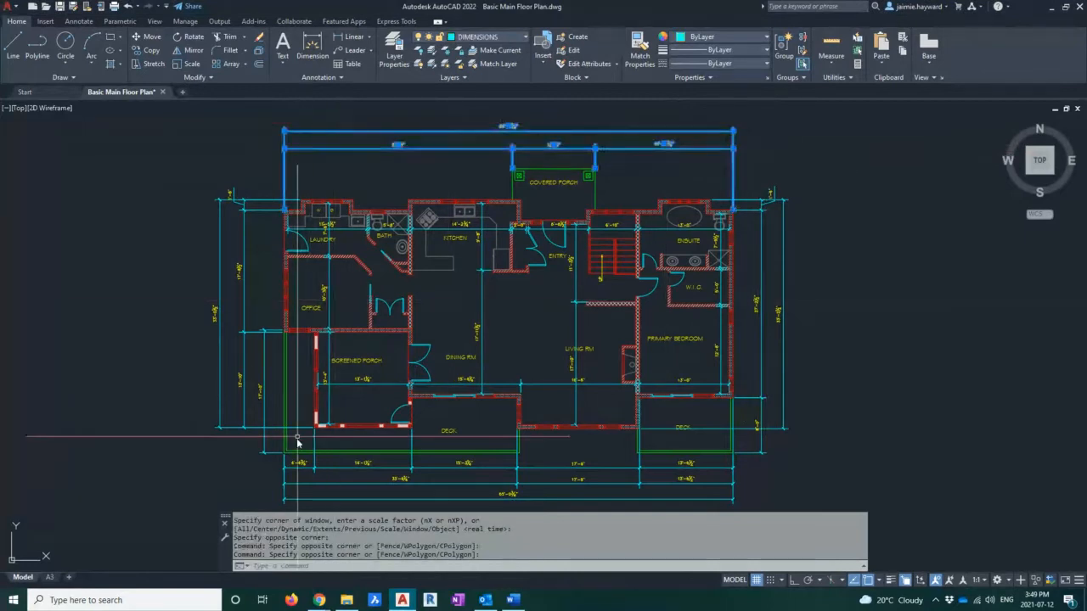
{"action": "left_click", "coordinate": [267, 479]}
{"action": "left_click", "coordinate": [126, 127]}
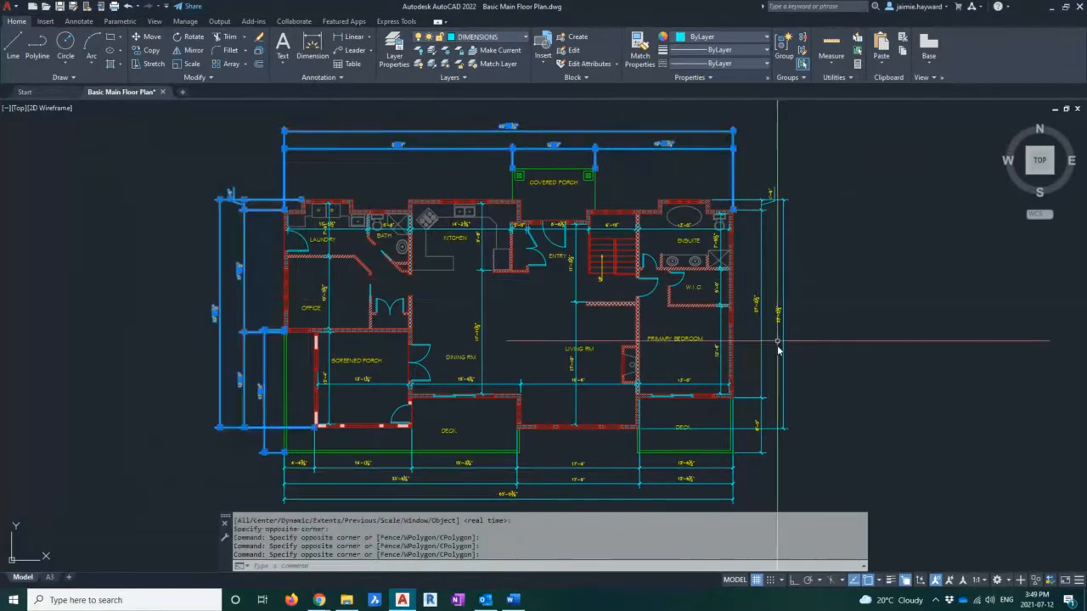
{"action": "left_click", "coordinate": [812, 405]}
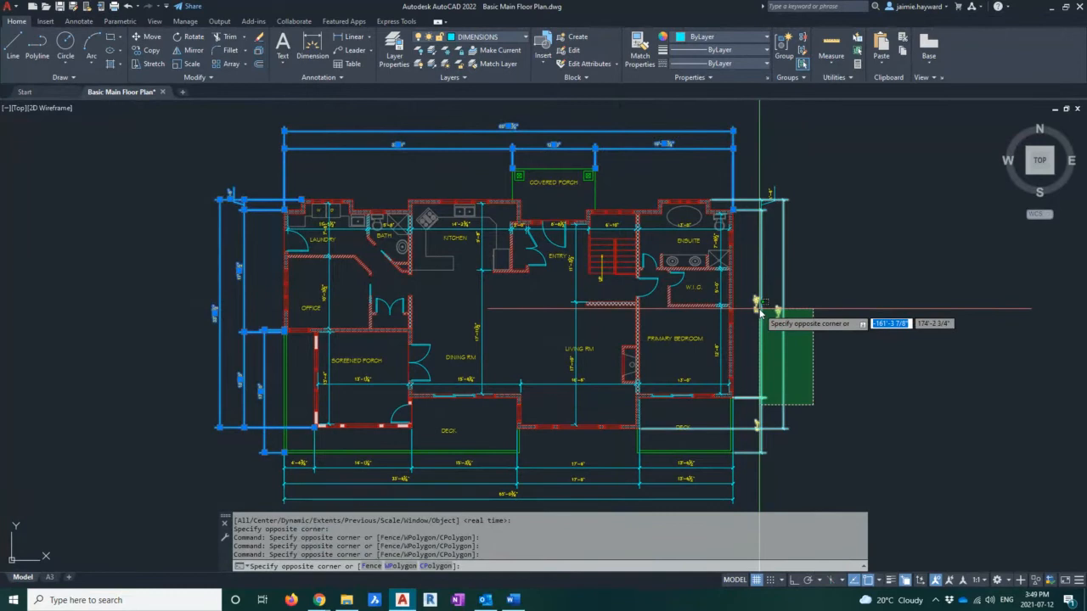
{"action": "key", "text": "Escape"}
{"action": "key", "text": "Escape"}
{"action": "key", "text": "Escape"}
{"action": "key", "text": "Escape"}
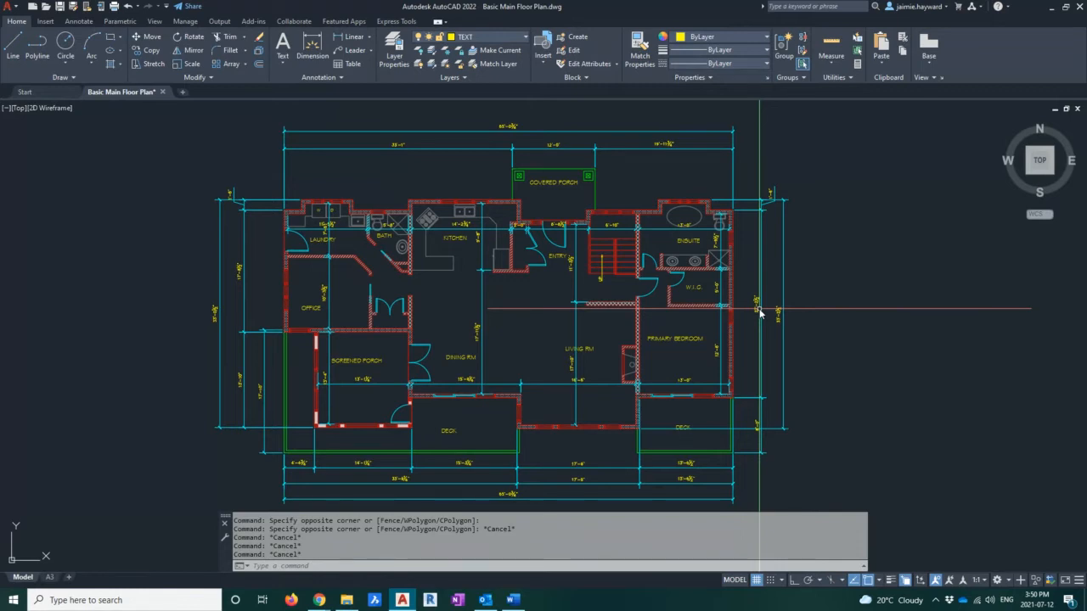
- Copy the exterior wall outline polyline horizontally with Ortho on, placing the duplicate in the empty space to the right of the floor plan
{"action": "scroll", "coordinate": [589, 223], "scroll_direction": "down", "scroll_amount": 5}
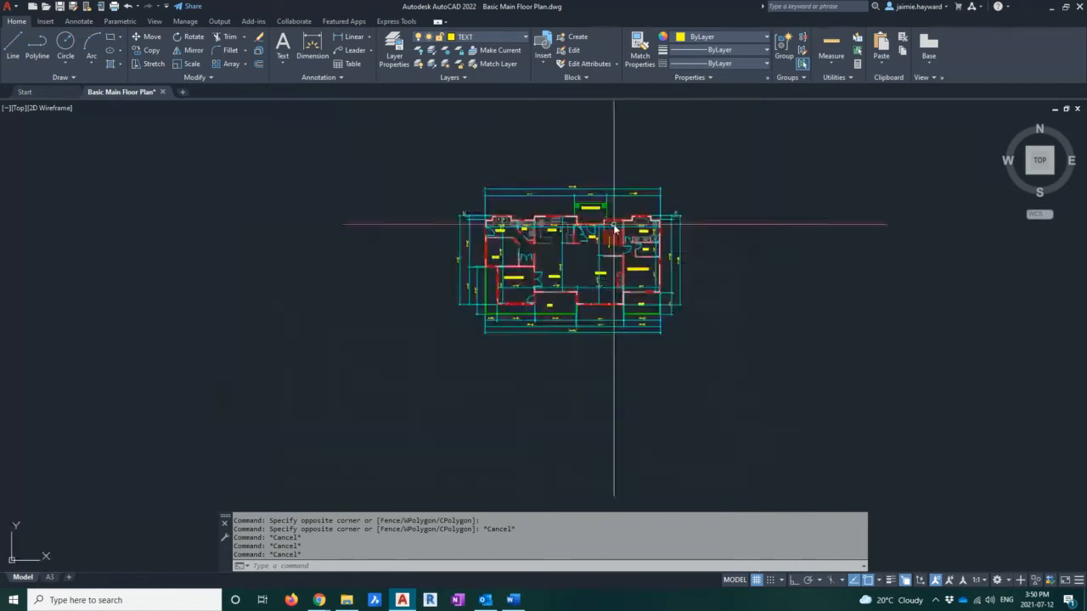
{"action": "scroll", "coordinate": [483, 200], "scroll_direction": "up", "scroll_amount": 6}
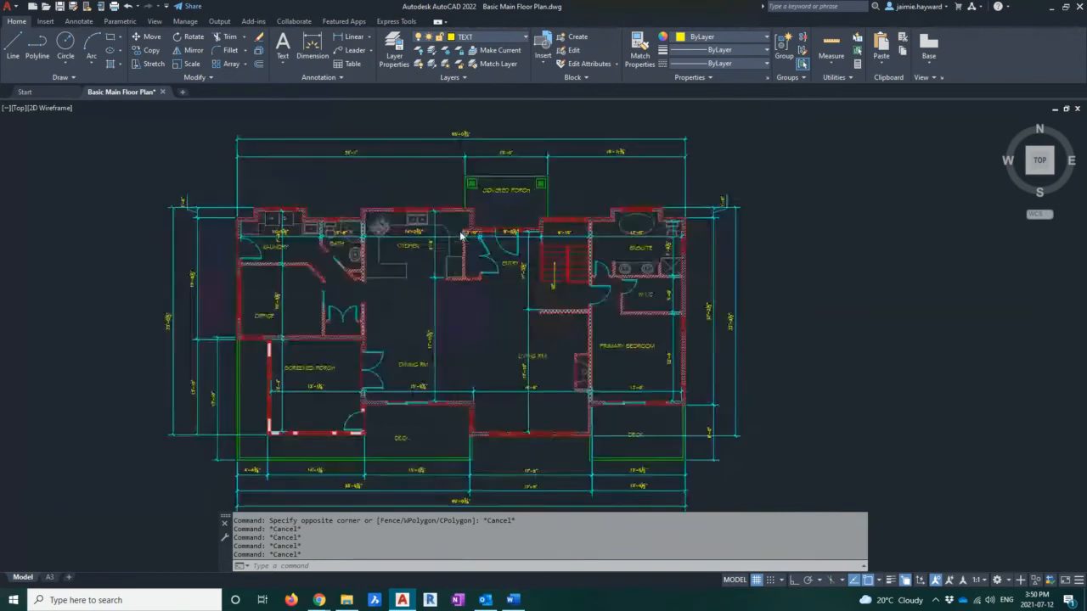
{"action": "left_click", "coordinate": [482, 201]}
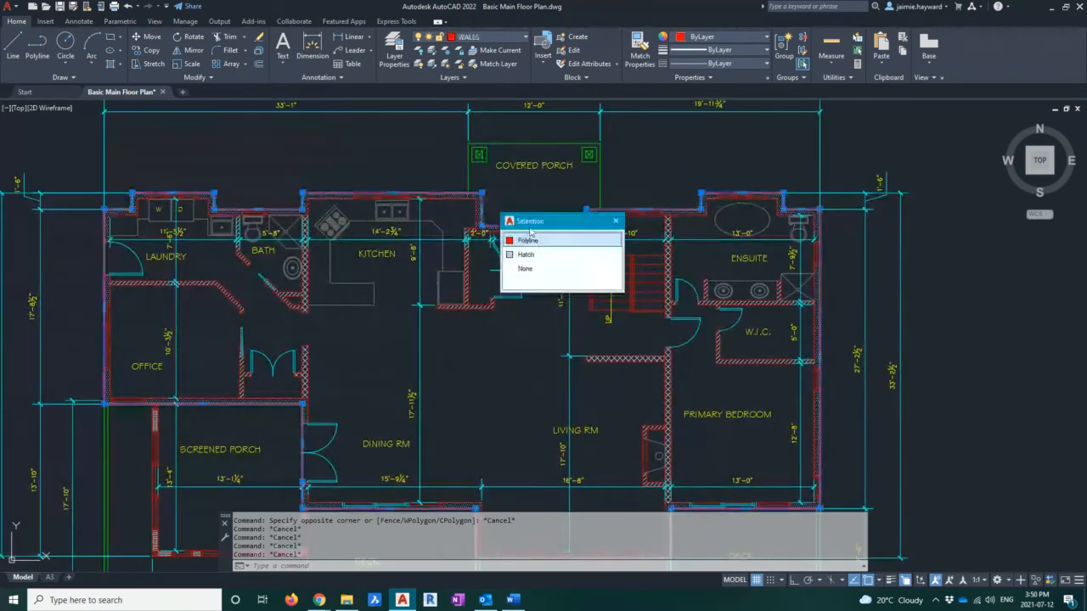
{"action": "left_click", "coordinate": [543, 235]}
{"action": "scroll", "coordinate": [543, 284], "scroll_direction": "down", "scroll_amount": 5}
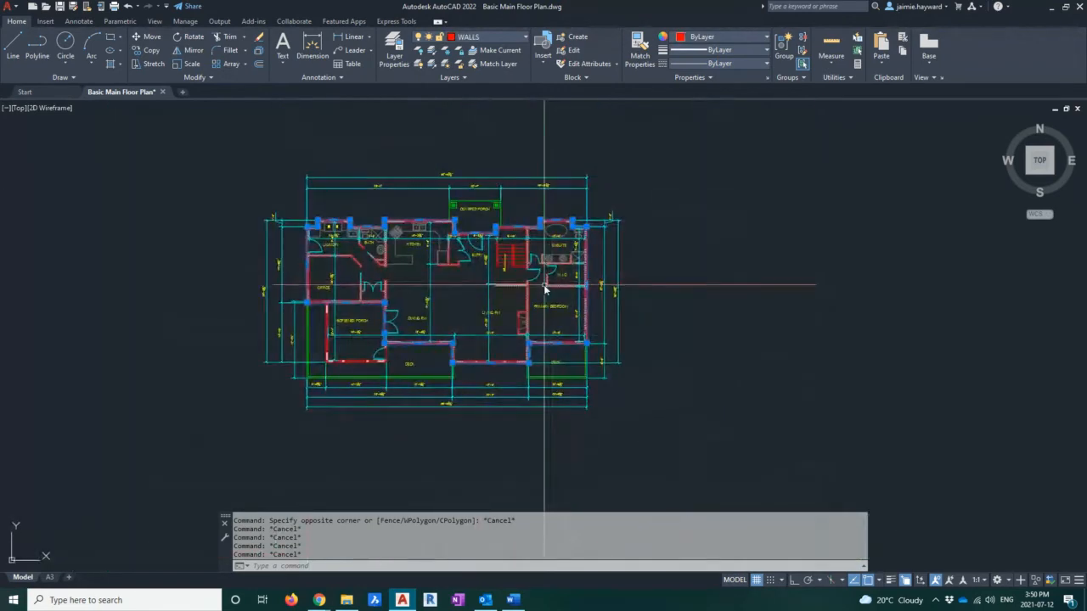
{"action": "type", "text": "co"}
{"action": "key", "text": "Return"}
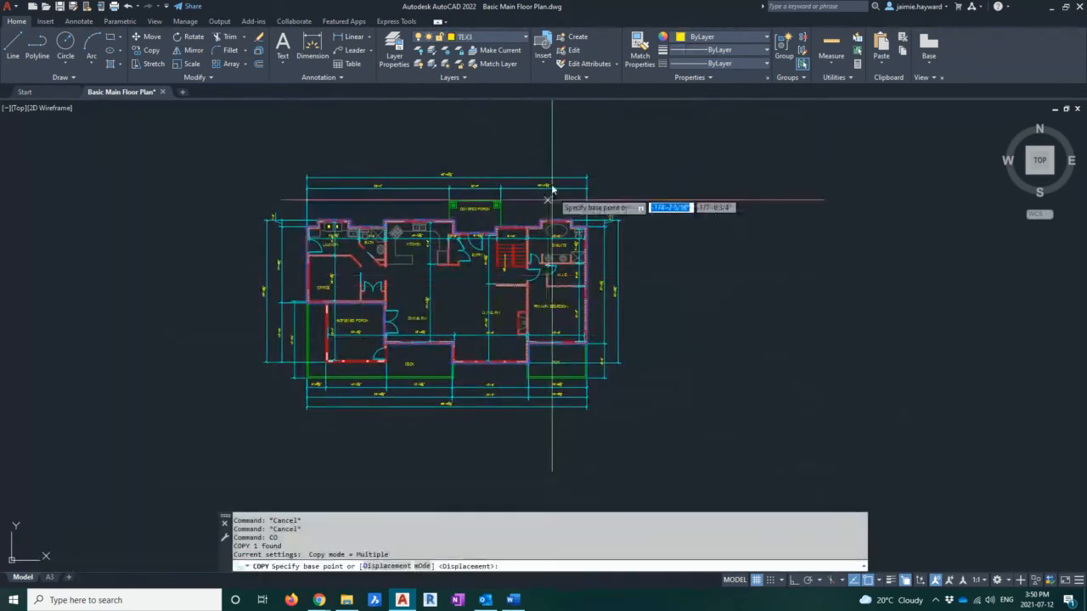
{"action": "left_click", "coordinate": [471, 138]}
{"action": "middle_click_drag", "start_coordinate": [734, 145], "coordinate": [515, 142]}
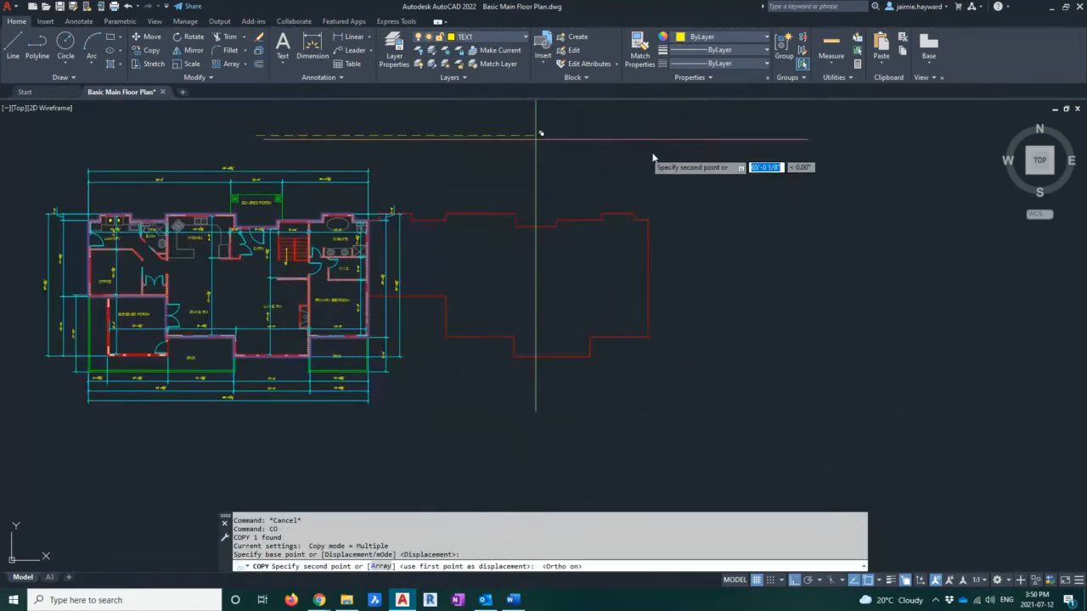
{"action": "key", "text": "F8"}
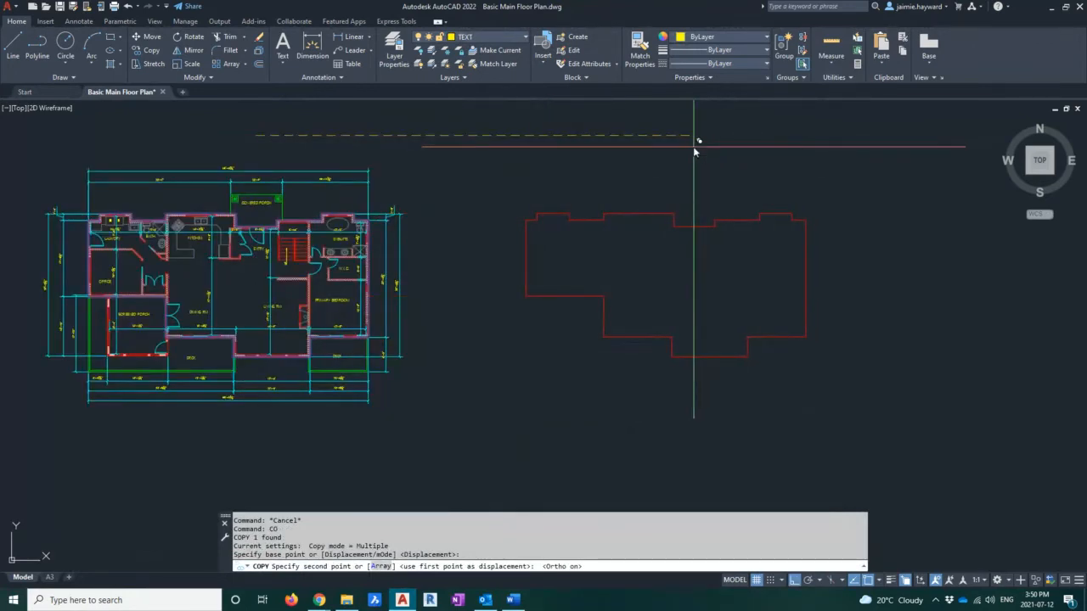
{"action": "left_click", "coordinate": [696, 145]}
{"action": "key", "text": "Escape"}
{"action": "key", "text": "Escape"}
{"action": "key", "text": "Escape"}
{"action": "key", "text": "Escape"}
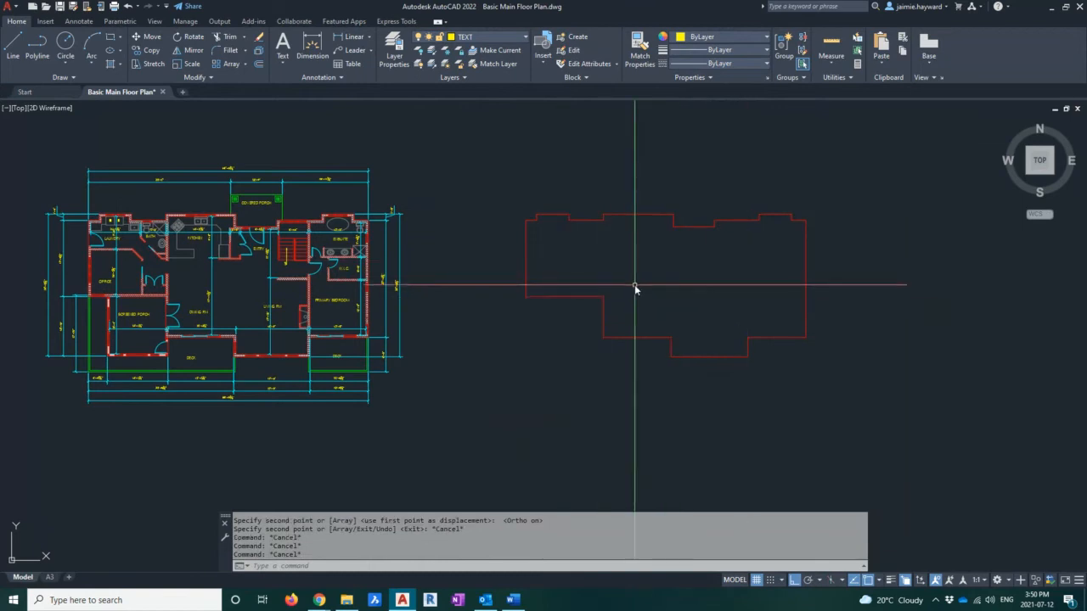
{"action": "key", "text": "Escape"}
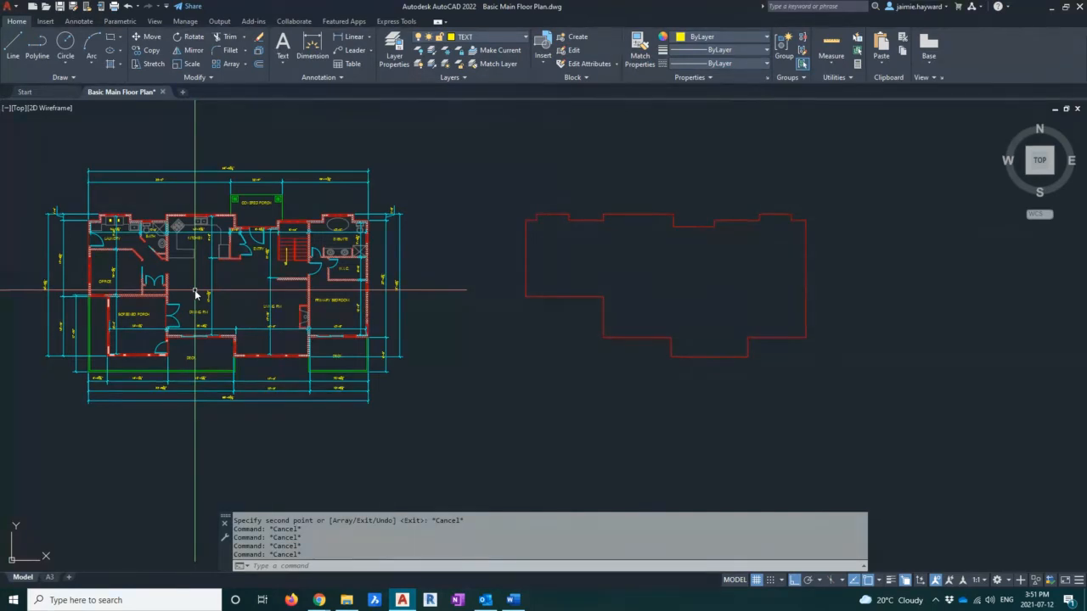
{"action": "right_click", "coordinate": [486, 199]}
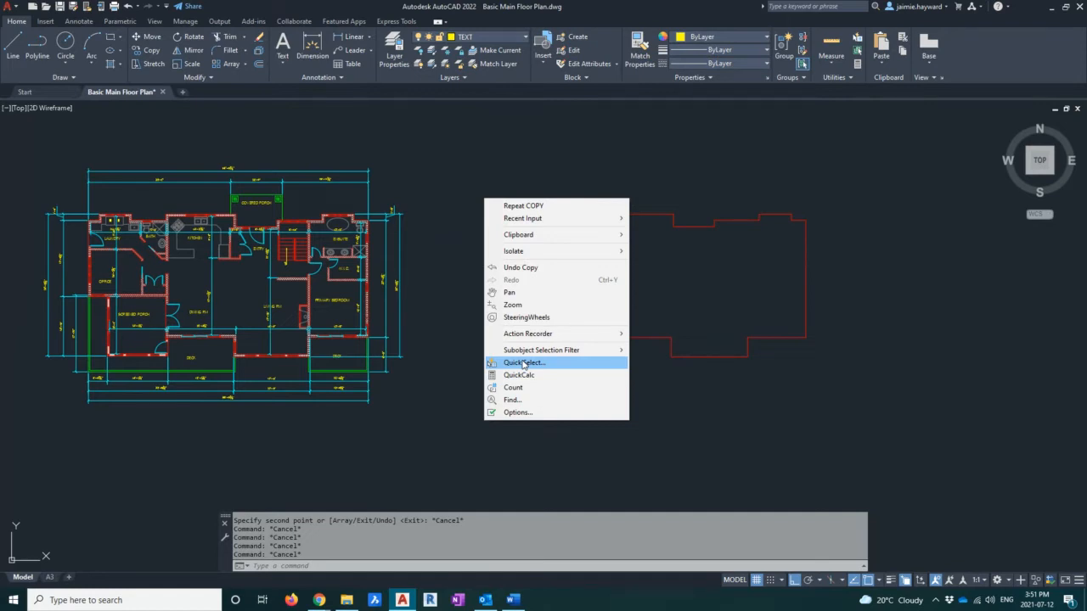
{"action": "key", "text": "Escape"}
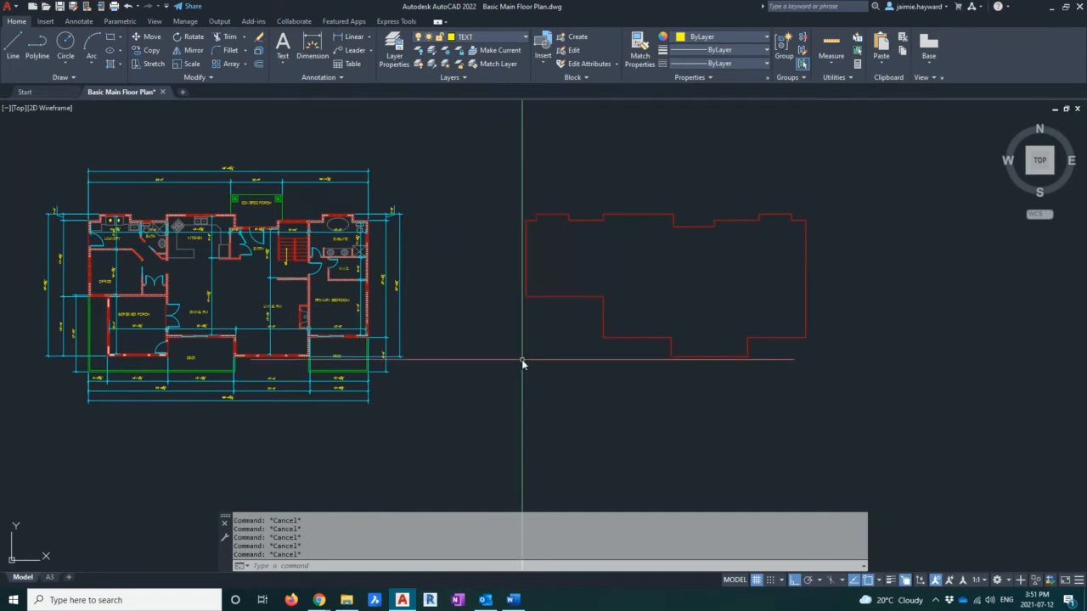
{"action": "type", "text": "MO"}
{"action": "key", "text": "Return"}
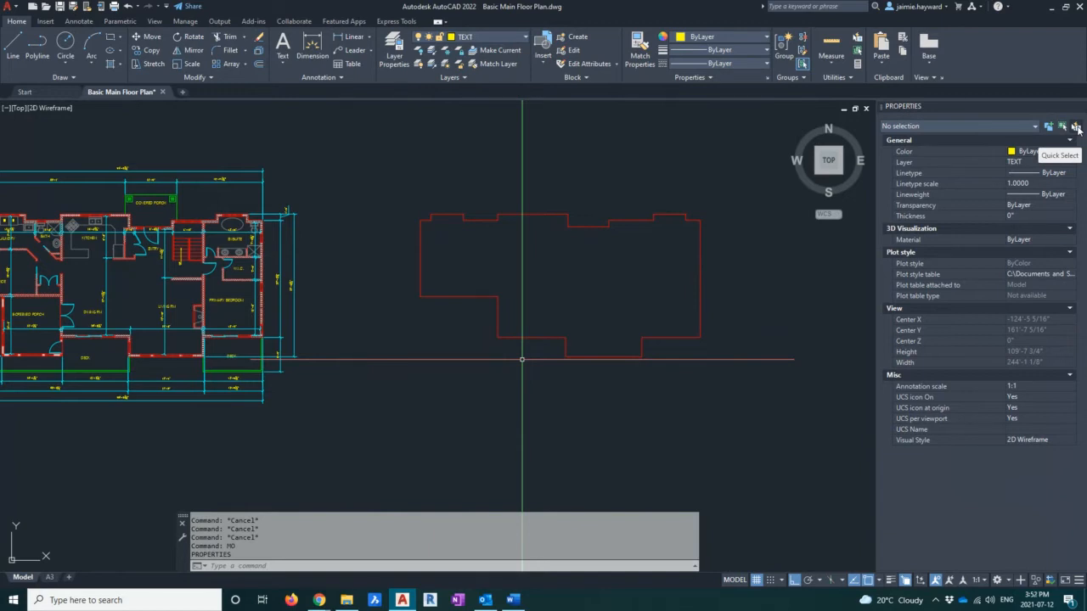
{"action": "key", "text": "Escape"}
{"action": "key", "text": "Escape"}
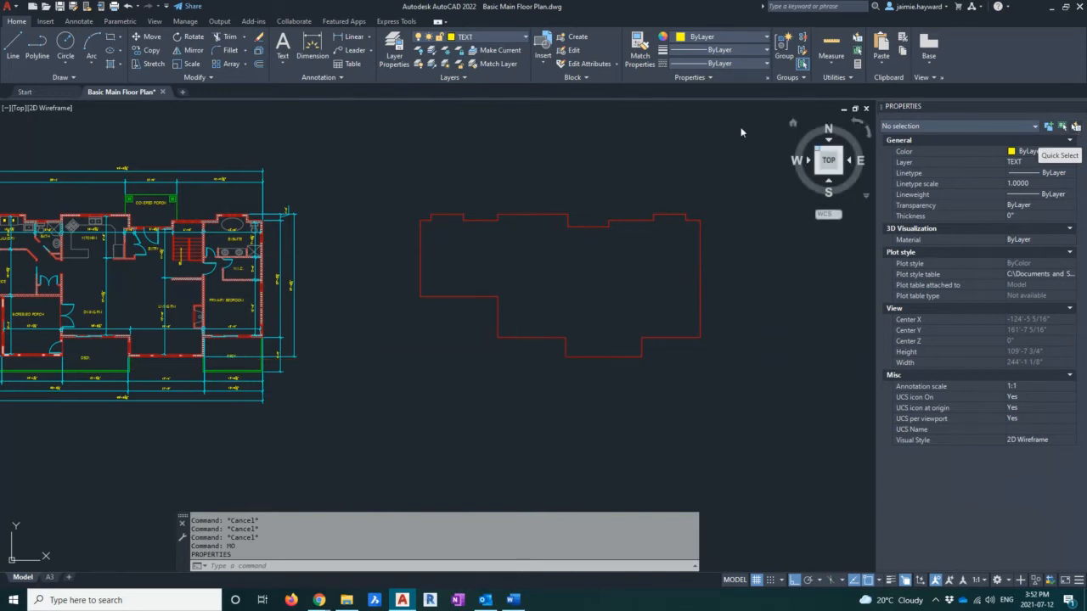
{"action": "right_click", "coordinate": [467, 174]}
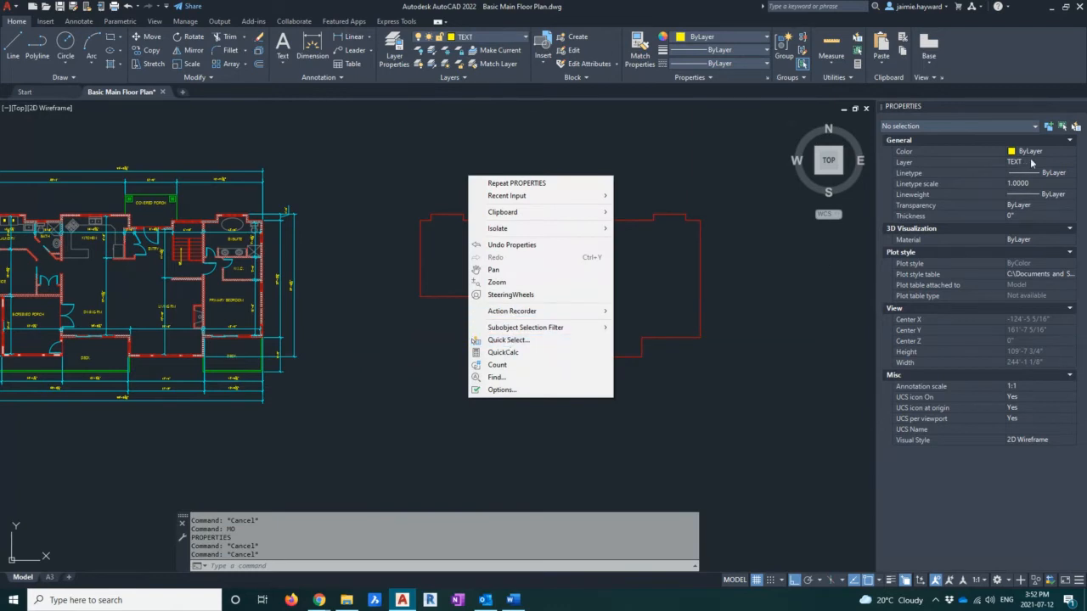
{"action": "key", "text": "Escape"}
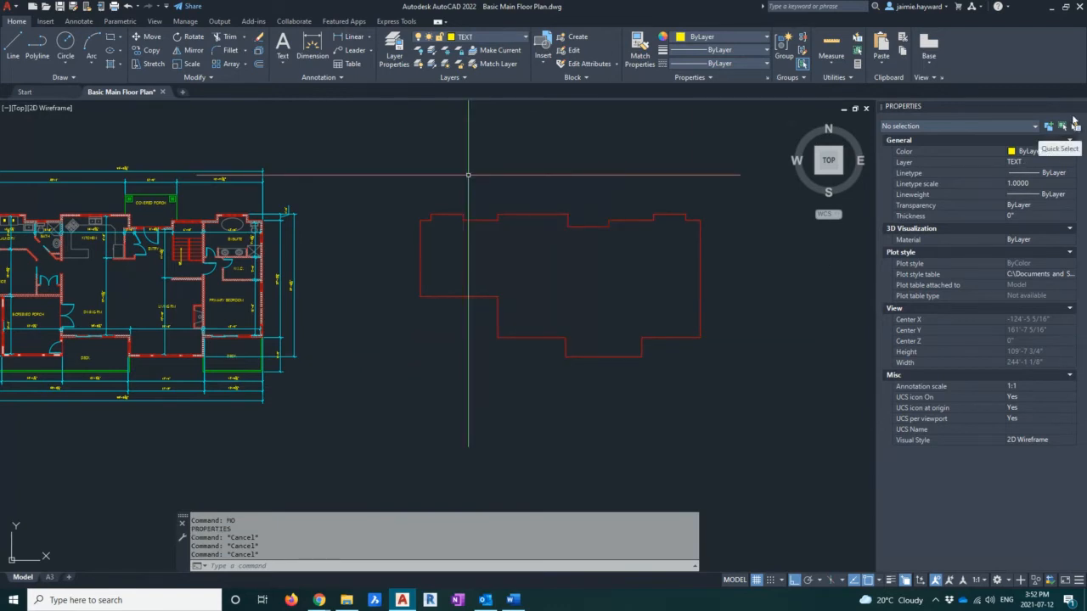
{"action": "key", "text": "Escape"}
{"action": "left_click", "coordinate": [1081, 107]}
- Open Quick Select, enlarge its dialog and place it clear of the floor plan
{"action": "scroll", "coordinate": [734, 280], "scroll_direction": "up", "scroll_amount": 3}
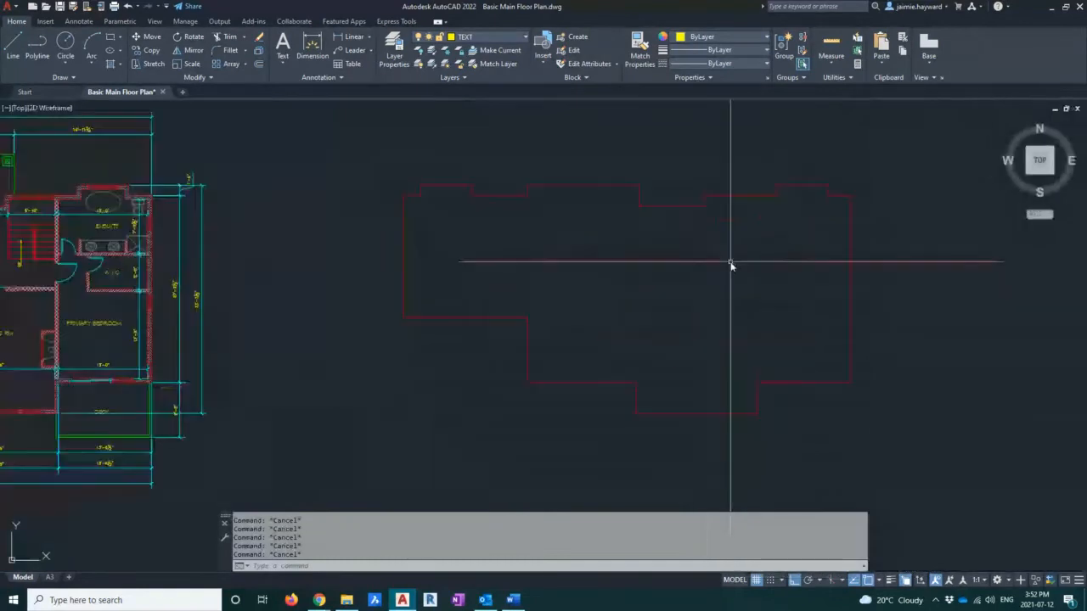
{"action": "scroll", "coordinate": [607, 263], "scroll_direction": "down", "scroll_amount": 6}
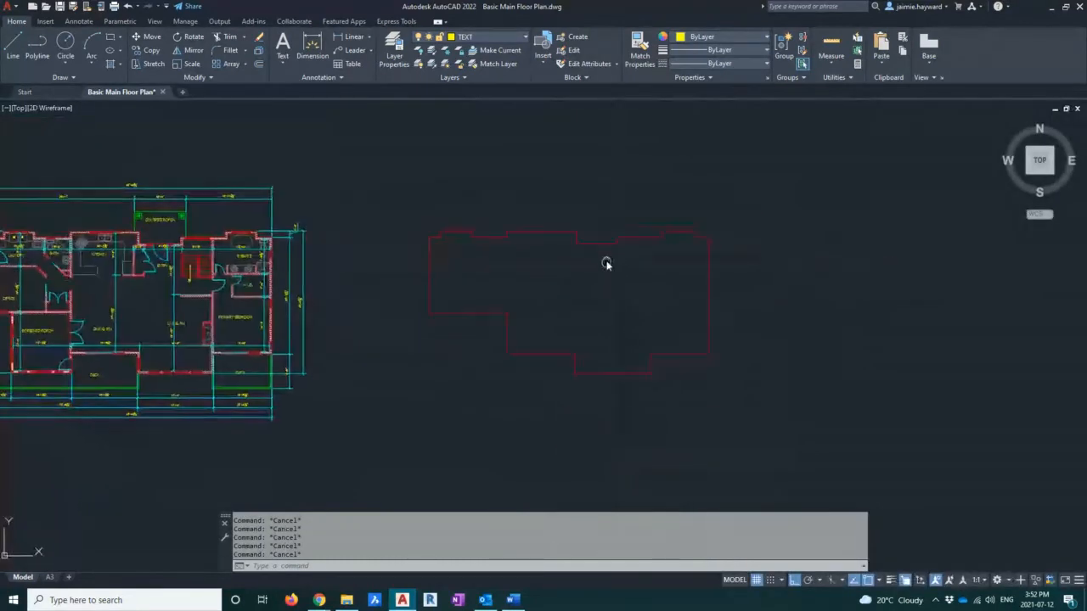
{"action": "scroll", "coordinate": [517, 286], "scroll_direction": "up", "scroll_amount": 4}
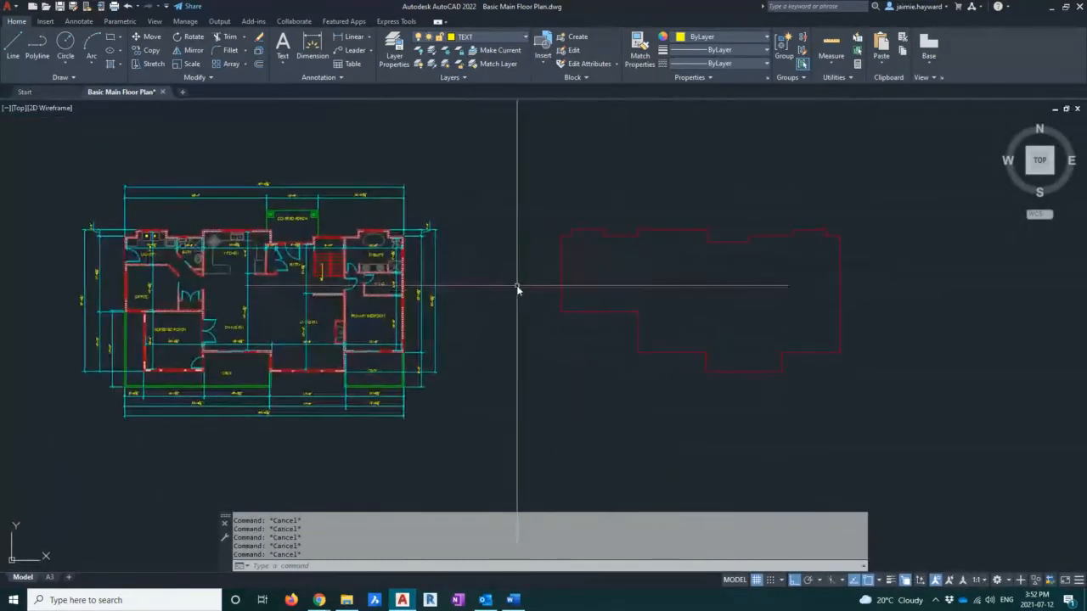
{"action": "right_click", "coordinate": [521, 188]}
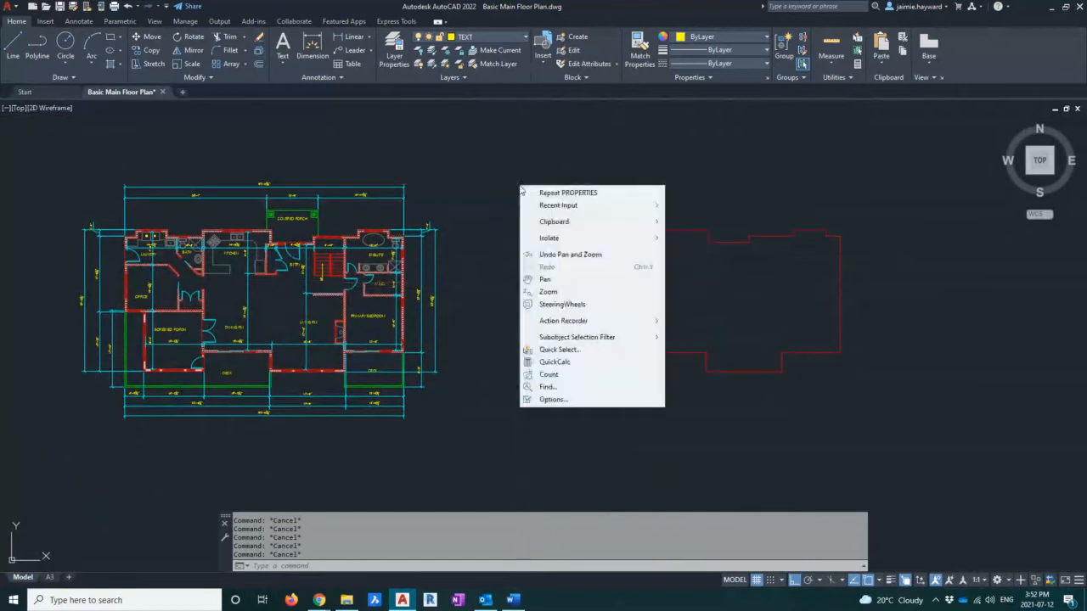
{"action": "left_click", "coordinate": [556, 349]}
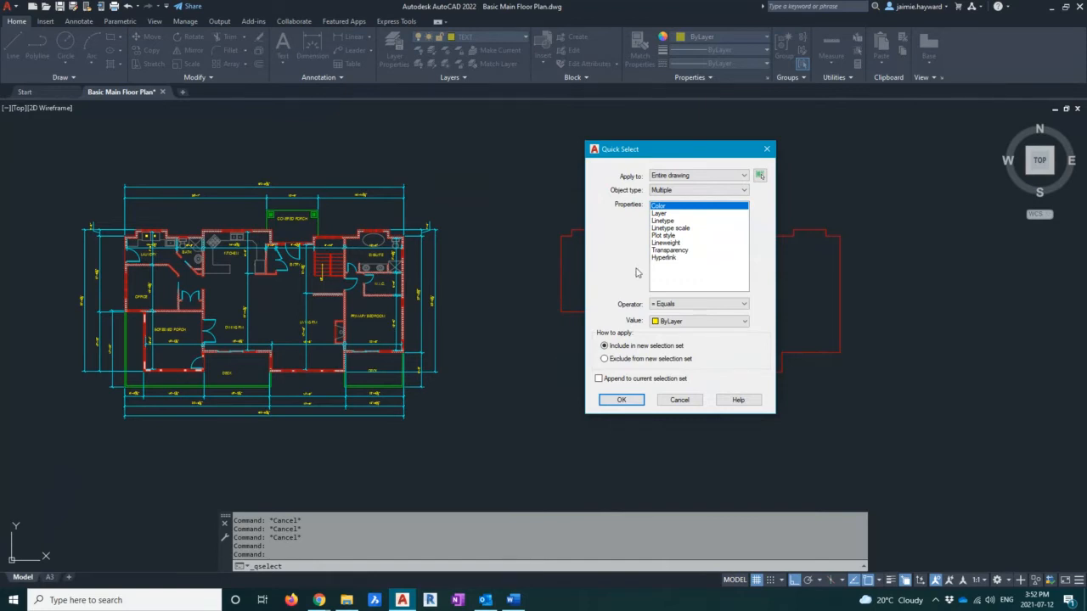
{"action": "left_click_drag", "start_coordinate": [663, 155], "coordinate": [600, 158]}
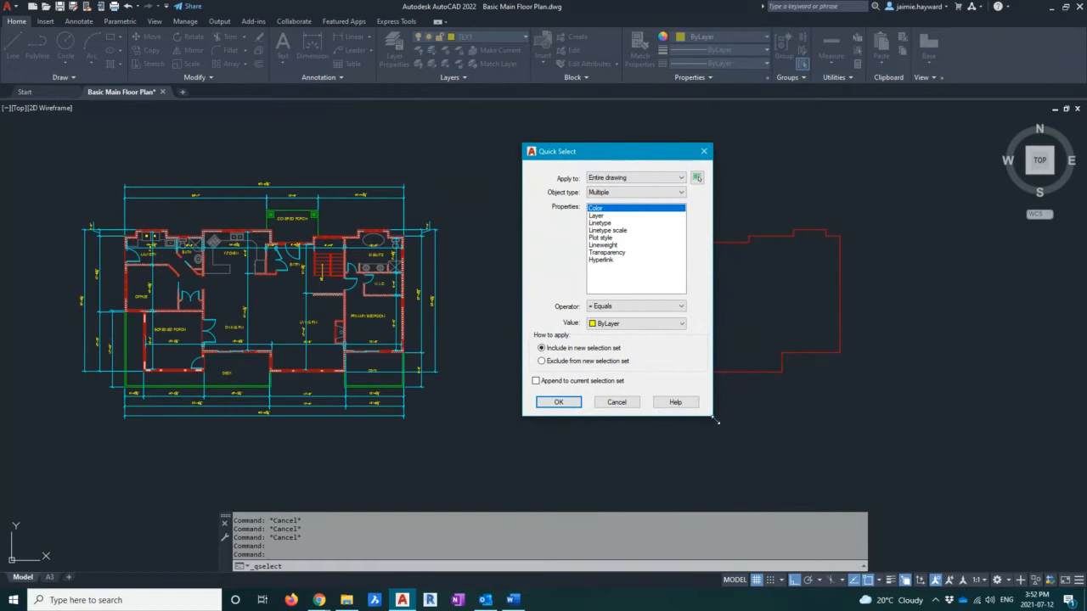
{"action": "left_click_drag", "start_coordinate": [715, 419], "coordinate": [778, 489]}
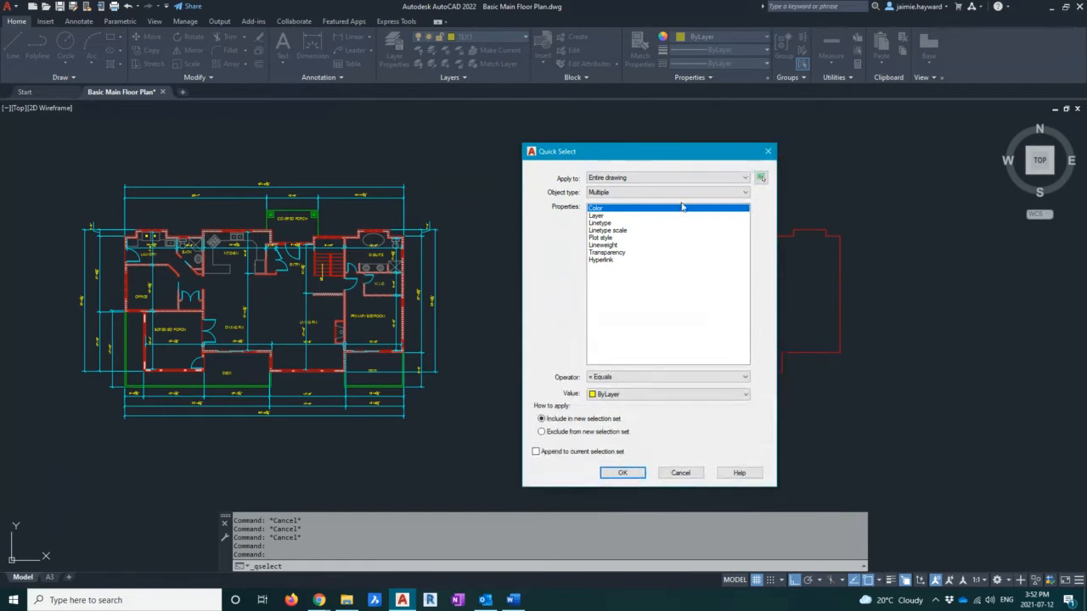
{"action": "left_click_drag", "start_coordinate": [666, 153], "coordinate": [606, 131]}
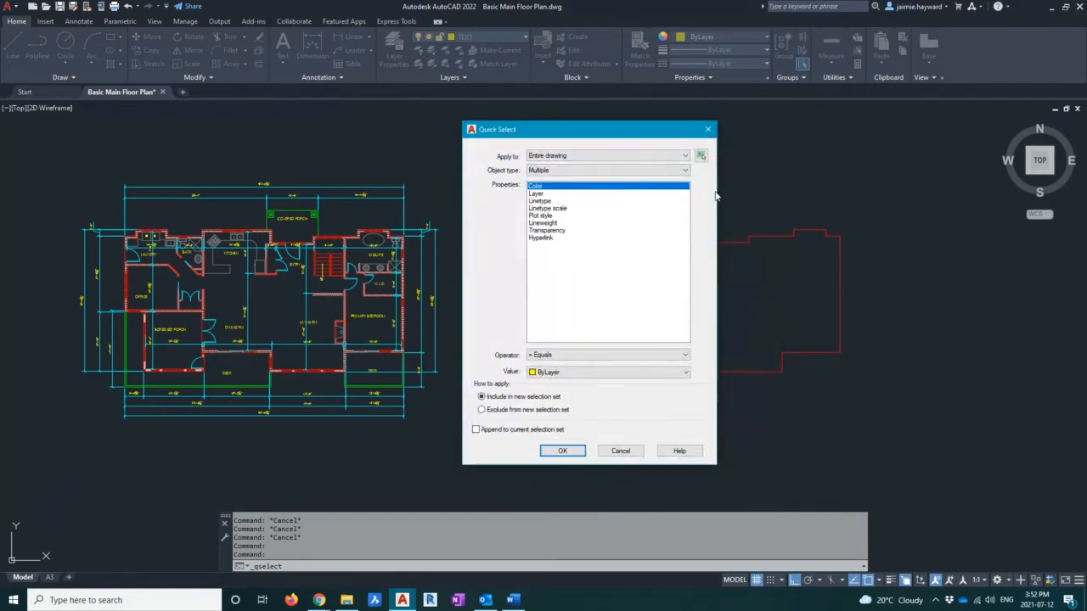
{"action": "left_click_drag", "start_coordinate": [717, 191], "coordinate": [736, 204]}
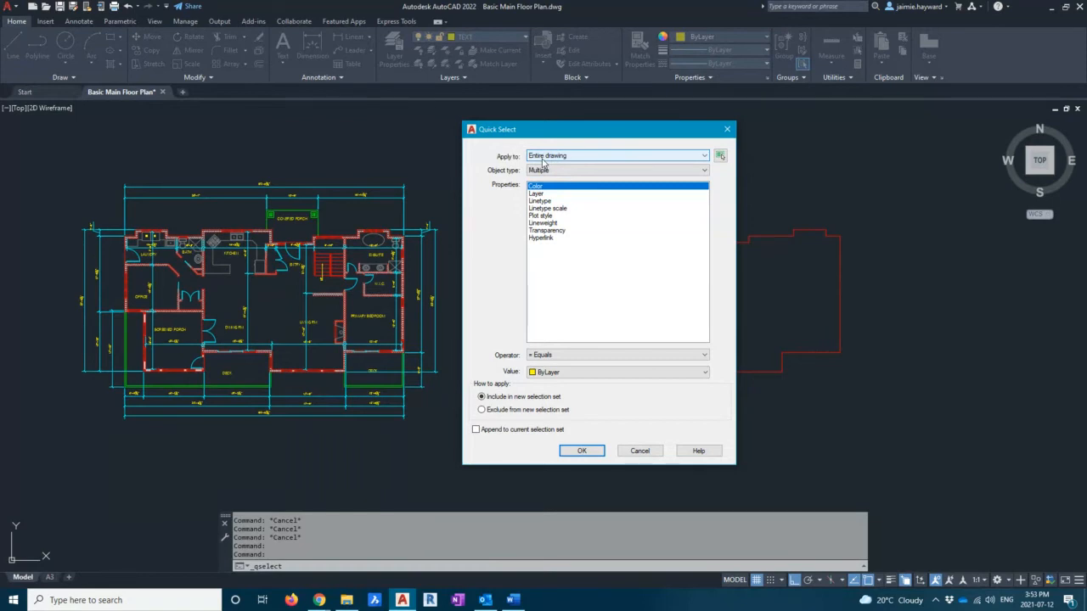
- Limit Quick Select to the complete floor plan without the copied outline, and set the object type to Rotated Dimension
{"action": "left_click", "coordinate": [720, 156]}
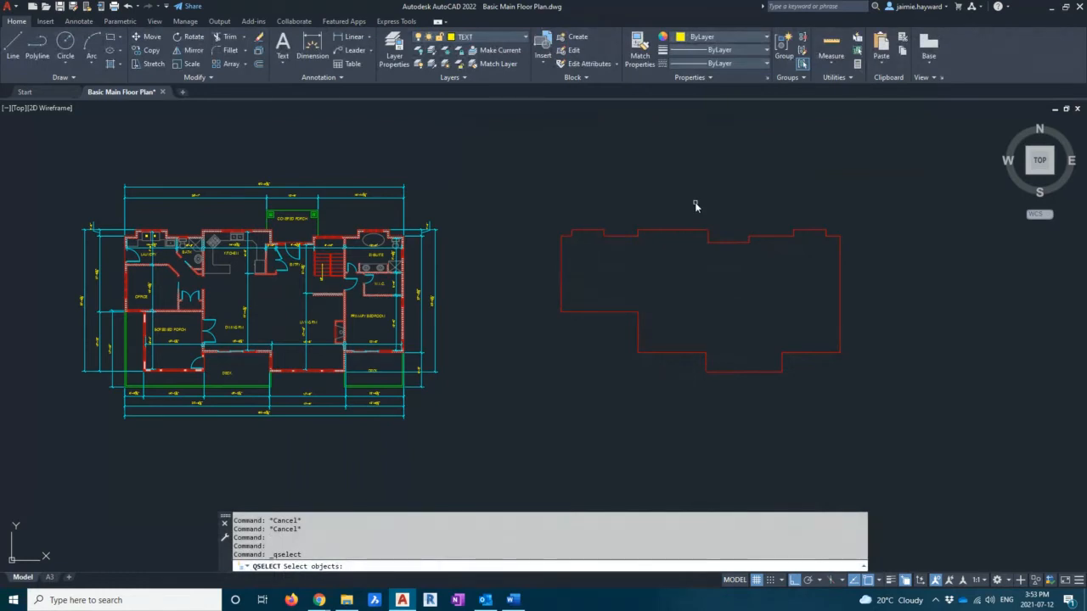
{"action": "left_click", "coordinate": [43, 144]}
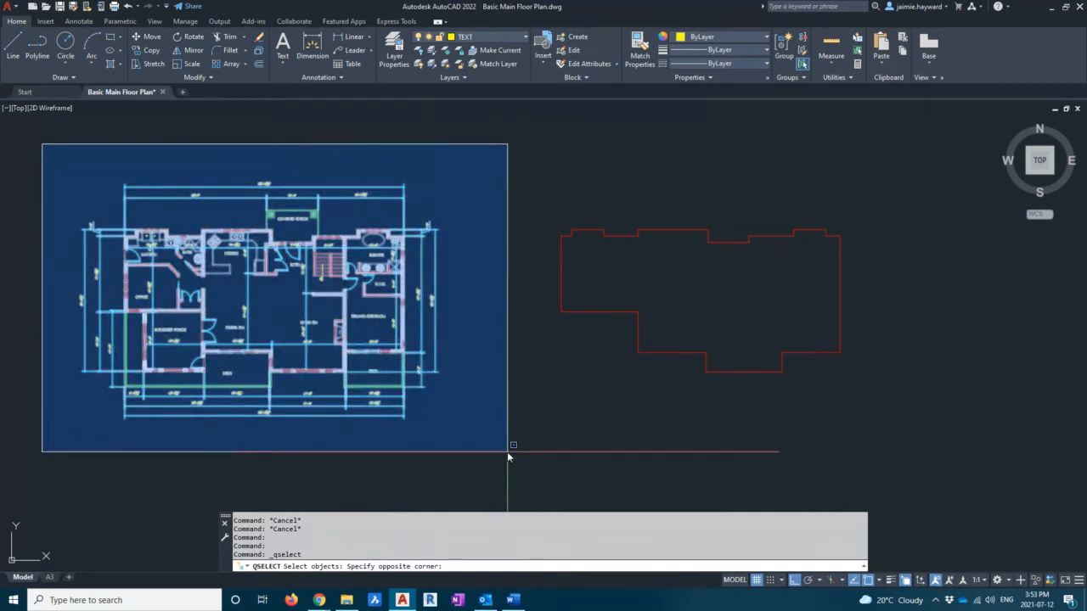
{"action": "left_click", "coordinate": [507, 451]}
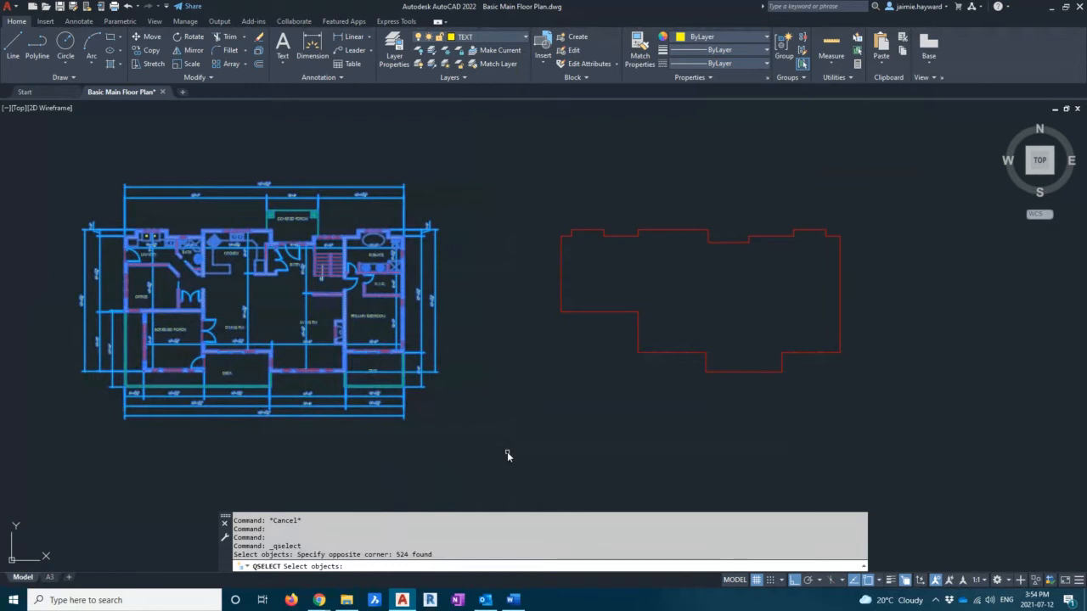
{"action": "key", "text": "Return"}
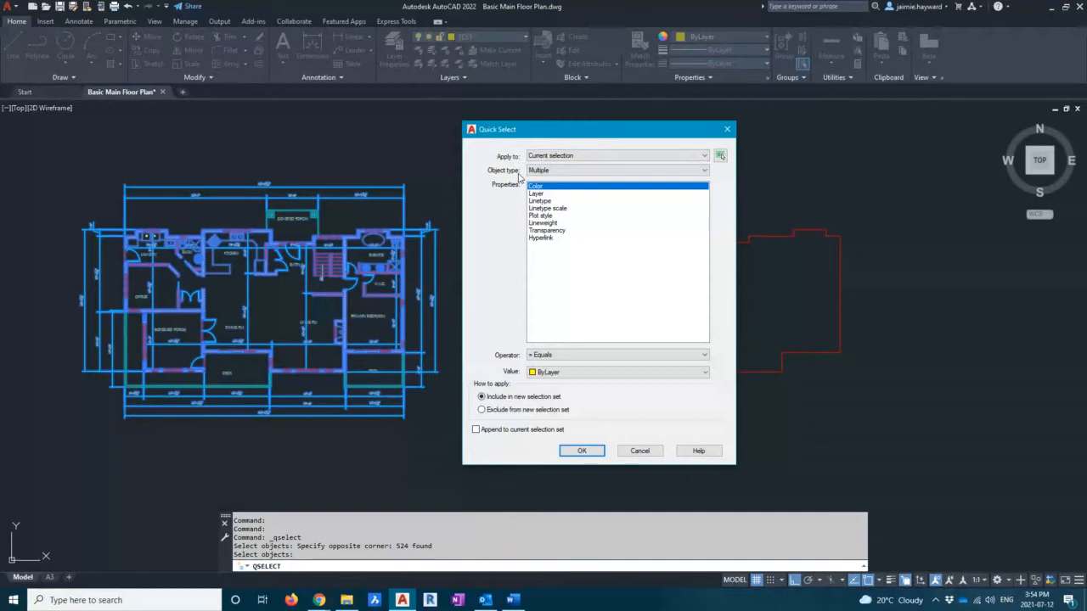
{"action": "left_click", "coordinate": [598, 173]}
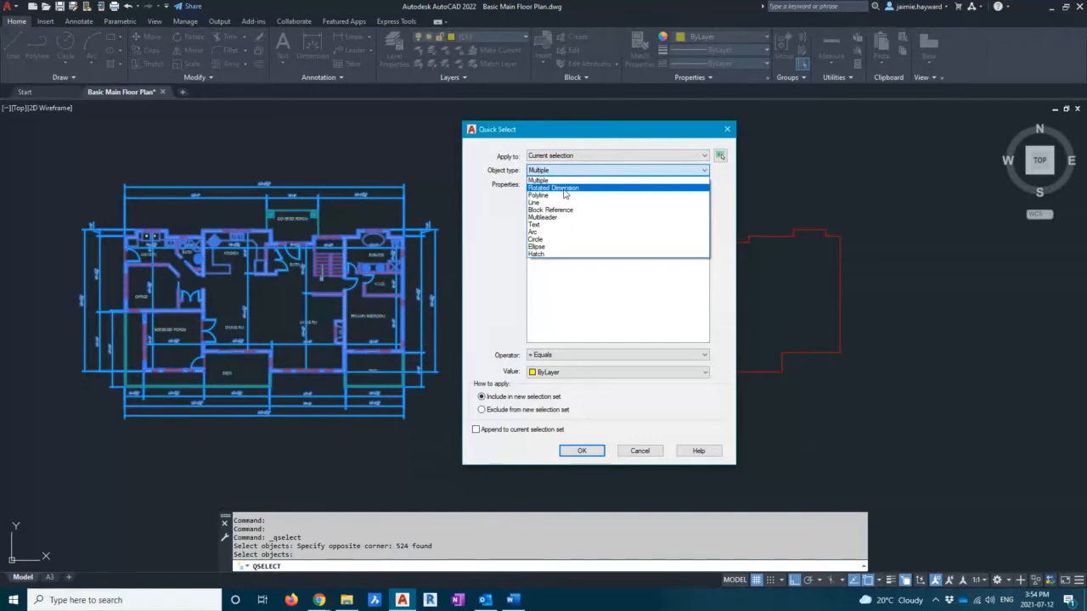
{"action": "left_click", "coordinate": [564, 190]}
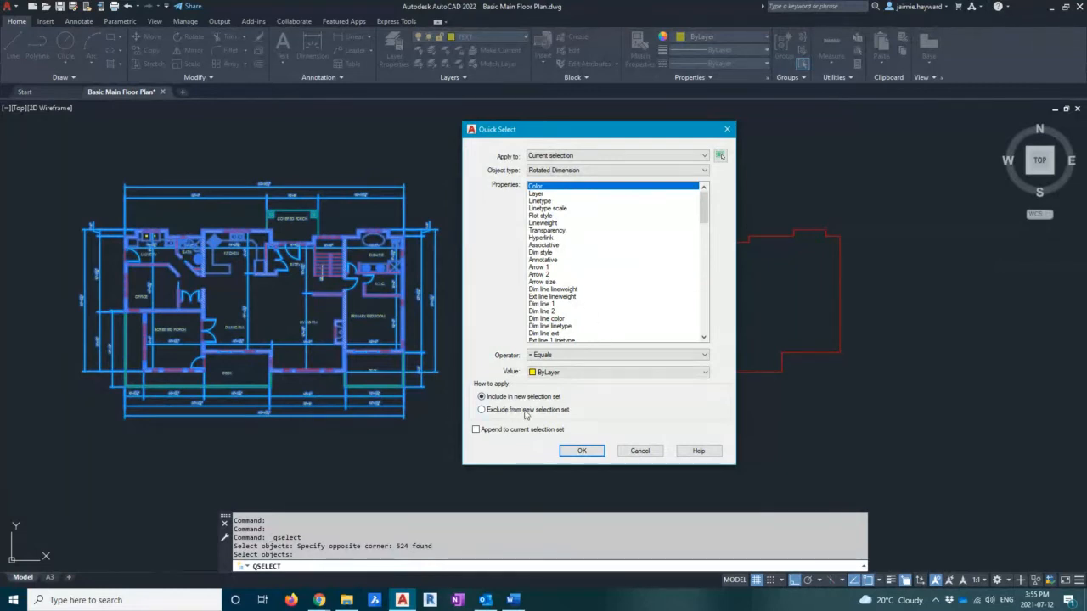
- Apply the Rotated Dimension filter and copy the selected dimensions onto the duplicated outline, matching the upper-right exterior wall corners
{"action": "left_click", "coordinate": [594, 452]}
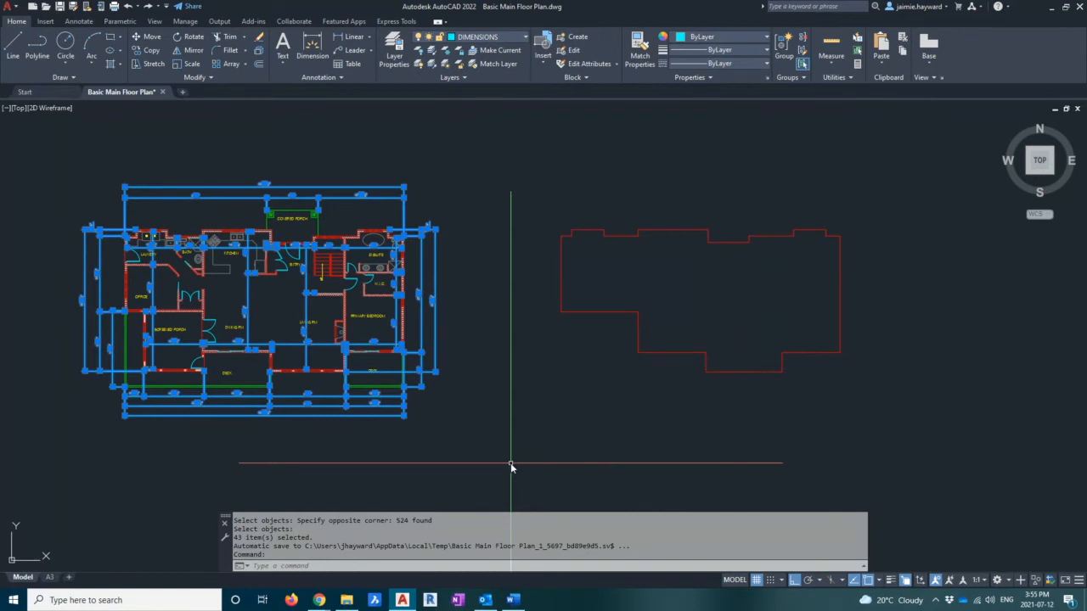
{"action": "type", "text": "CO"}
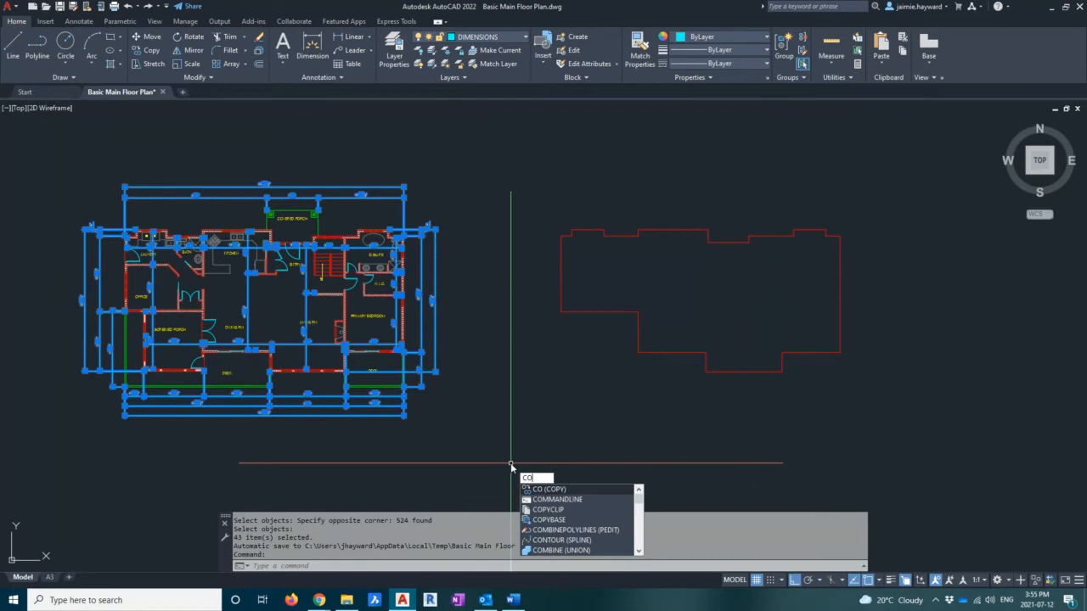
{"action": "key", "text": "Return"}
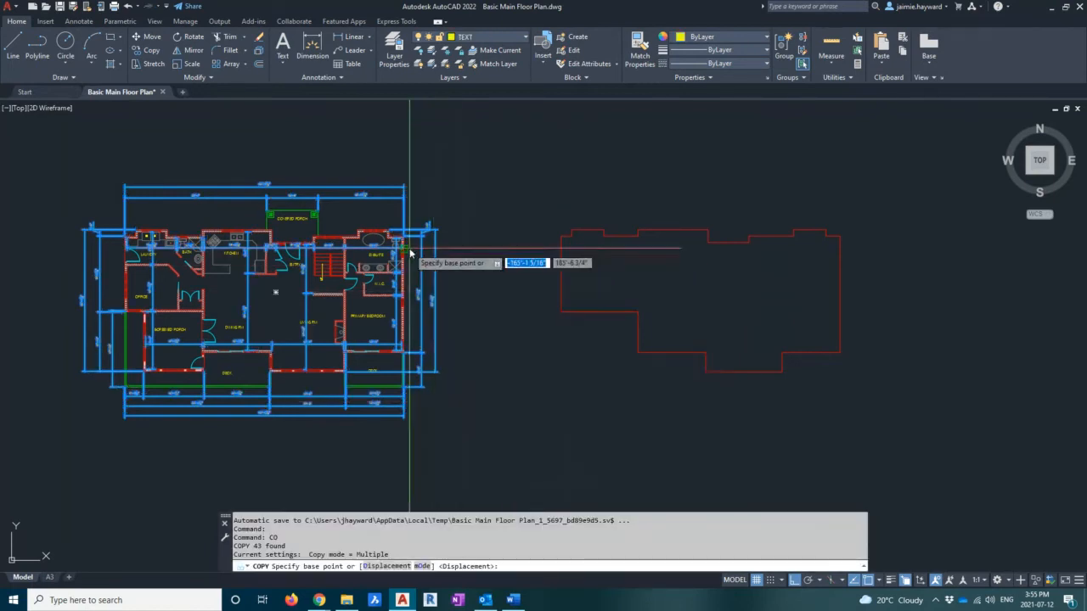
{"action": "scroll", "coordinate": [410, 242], "scroll_direction": "up", "scroll_amount": 10}
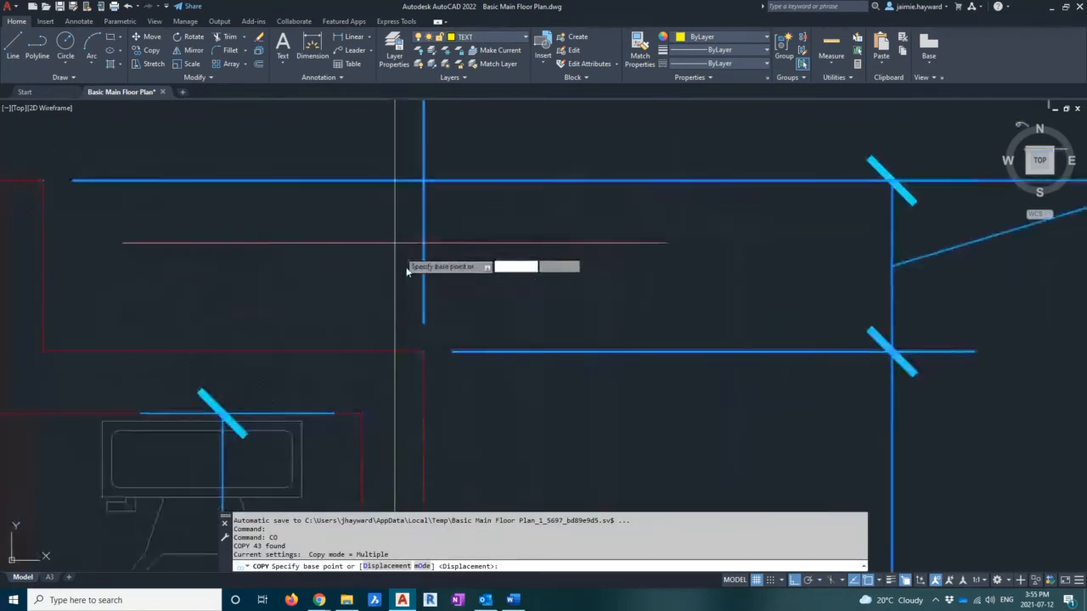
{"action": "left_click", "coordinate": [424, 350]}
{"action": "scroll", "coordinate": [425, 351], "scroll_direction": "down", "scroll_amount": 10}
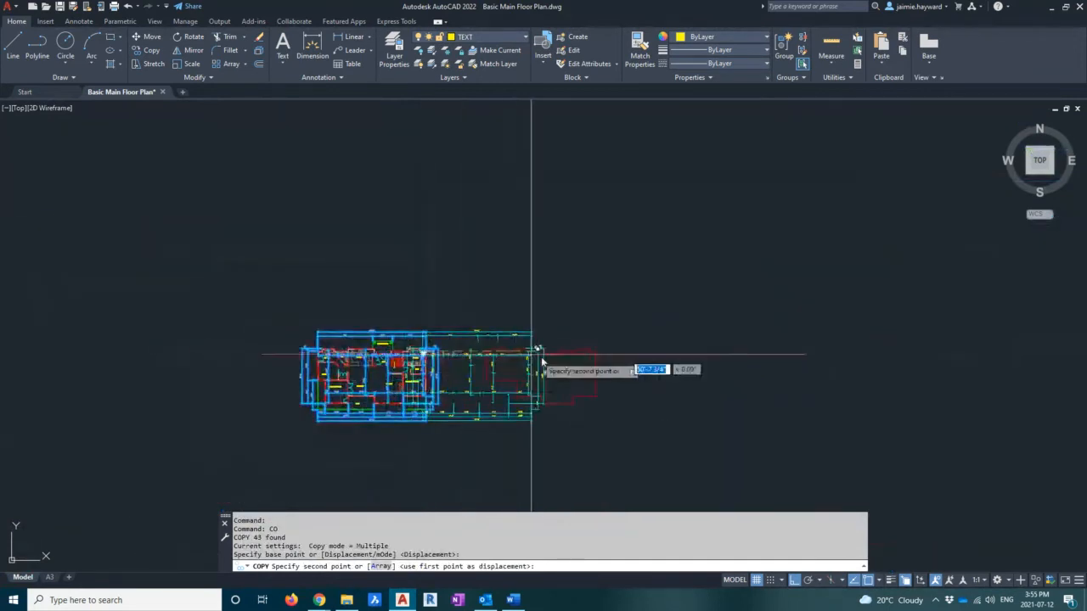
{"action": "scroll", "coordinate": [585, 365], "scroll_direction": "up", "scroll_amount": 8}
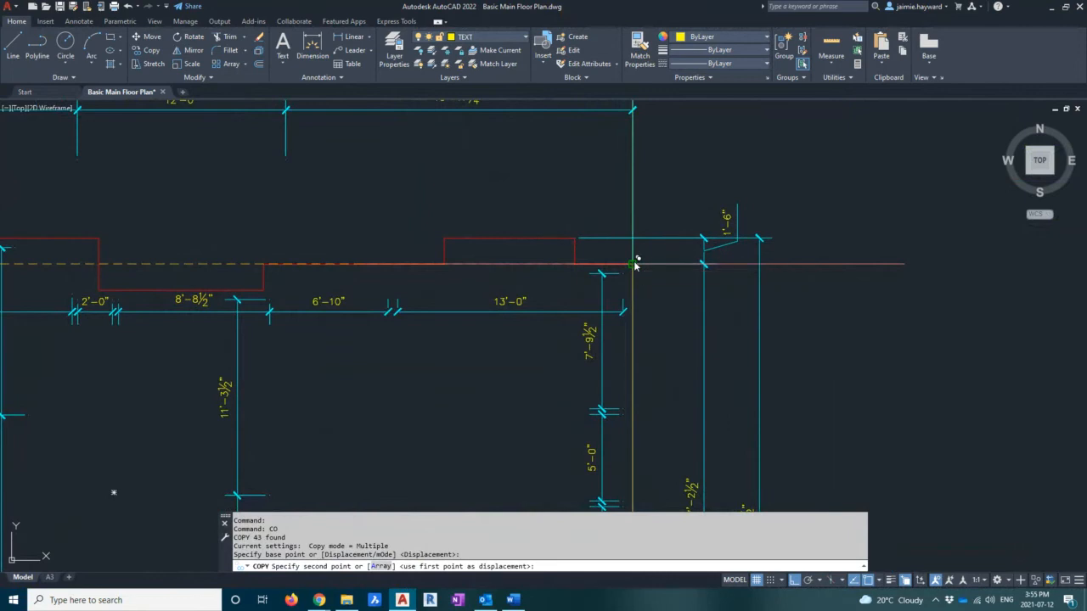
{"action": "left_click", "coordinate": [634, 265]}
{"action": "scroll", "coordinate": [635, 267], "scroll_direction": "down", "scroll_amount": 6}
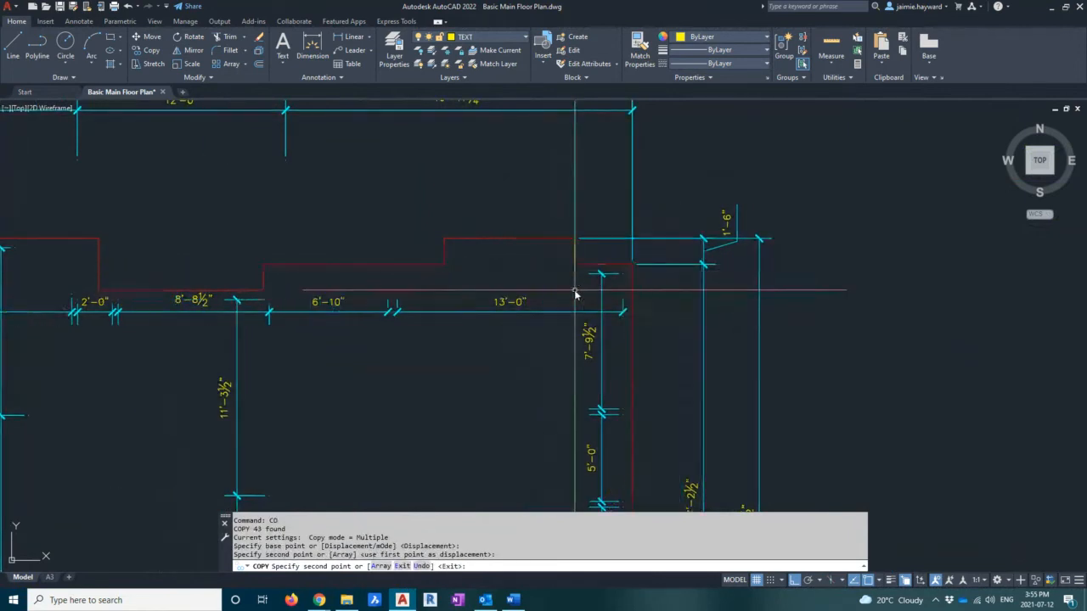
{"action": "key", "text": "Escape"}
- Erase the vertical interior dimensions along the copied outline's right wall and the two 13'-0" horizontal dimensions beside them
{"action": "scroll", "coordinate": [645, 279], "scroll_direction": "up", "scroll_amount": 3}
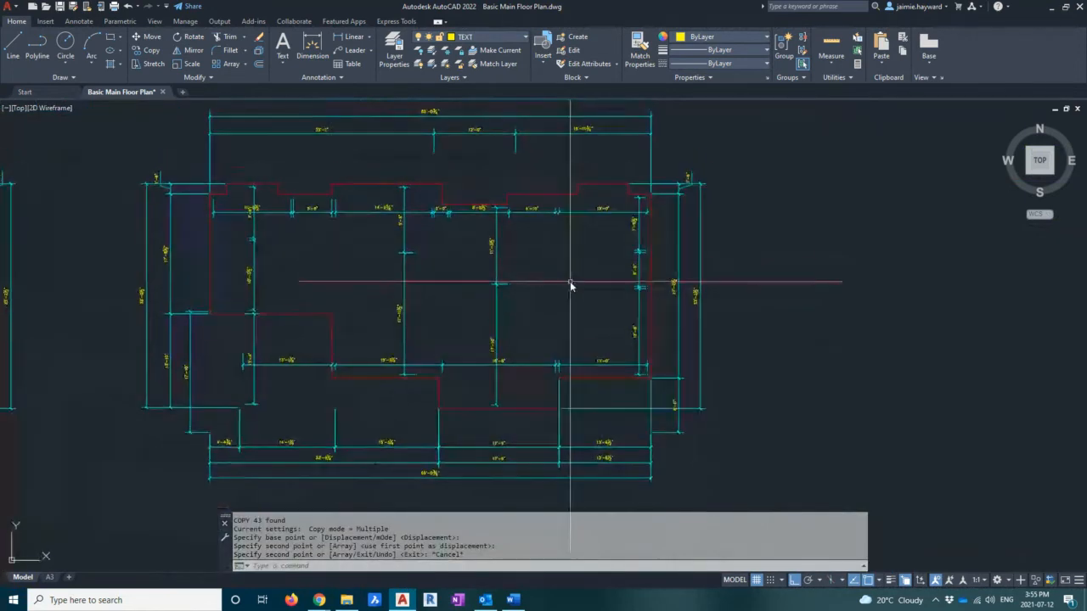
{"action": "scroll", "coordinate": [572, 275], "scroll_direction": "down", "scroll_amount": 4}
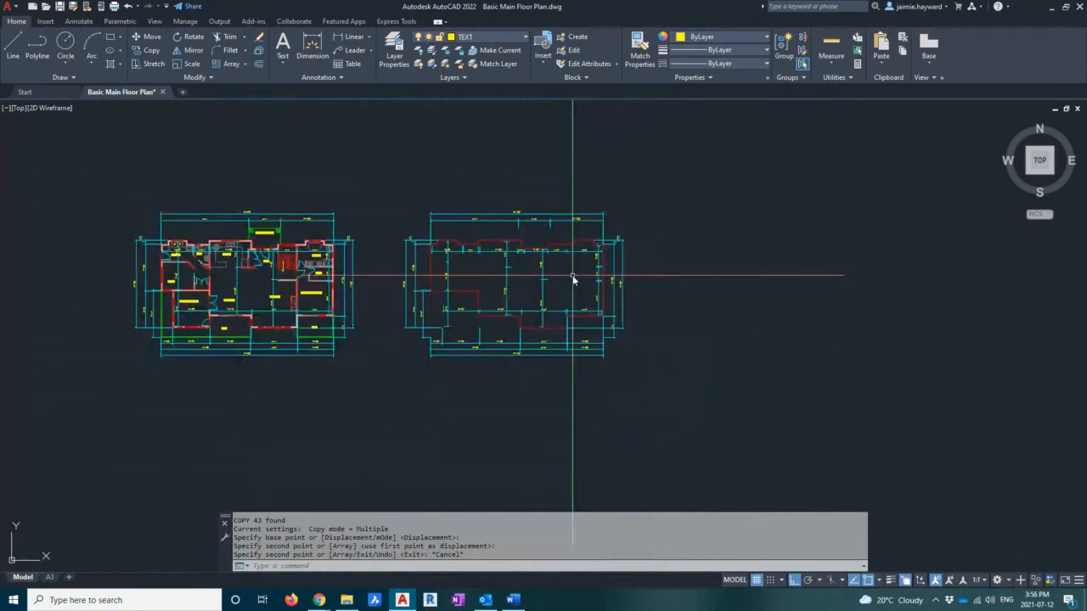
{"action": "scroll", "coordinate": [572, 275], "scroll_direction": "up", "scroll_amount": 2}
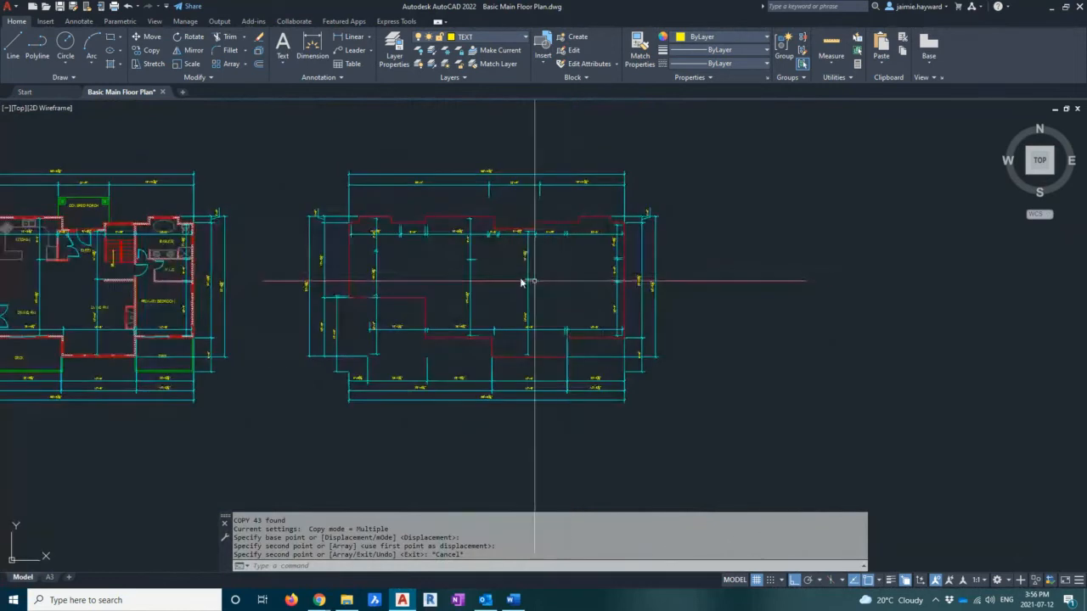
{"action": "scroll", "coordinate": [493, 258], "scroll_direction": "up", "scroll_amount": 2}
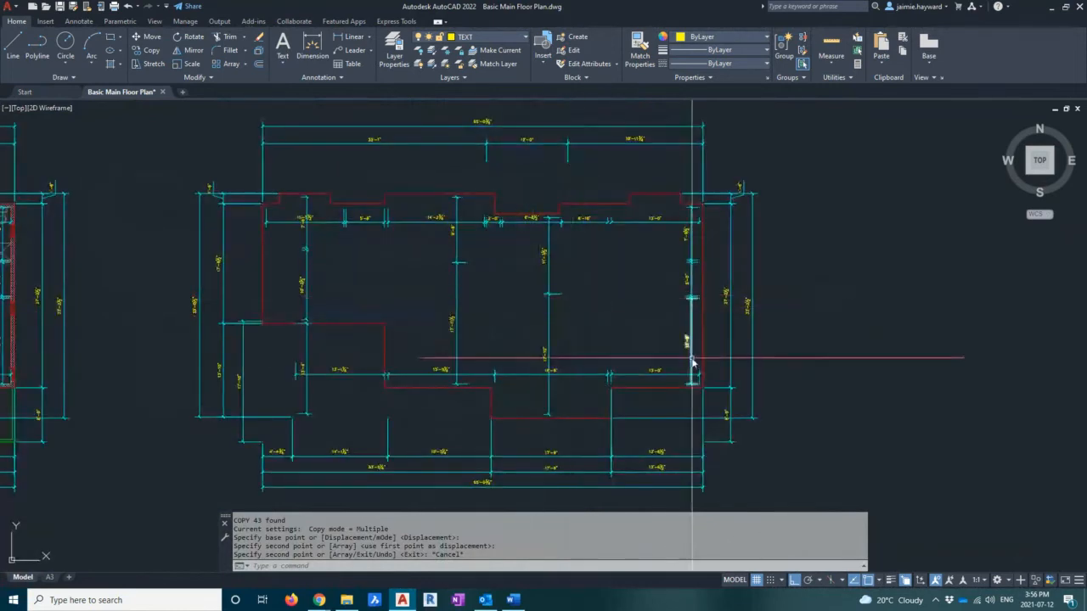
{"action": "scroll", "coordinate": [700, 377], "scroll_direction": "up", "scroll_amount": 2}
{"action": "left_click", "coordinate": [696, 383]}
{"action": "scroll", "coordinate": [658, 254], "scroll_direction": "up", "scroll_amount": 3}
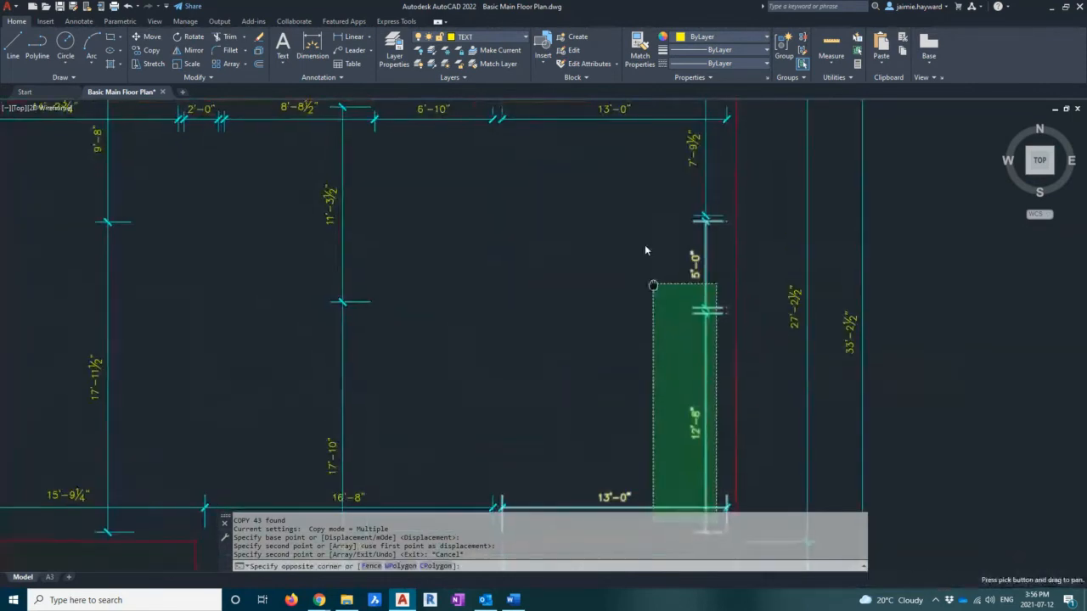
{"action": "scroll", "coordinate": [636, 181], "scroll_direction": "down", "scroll_amount": 3}
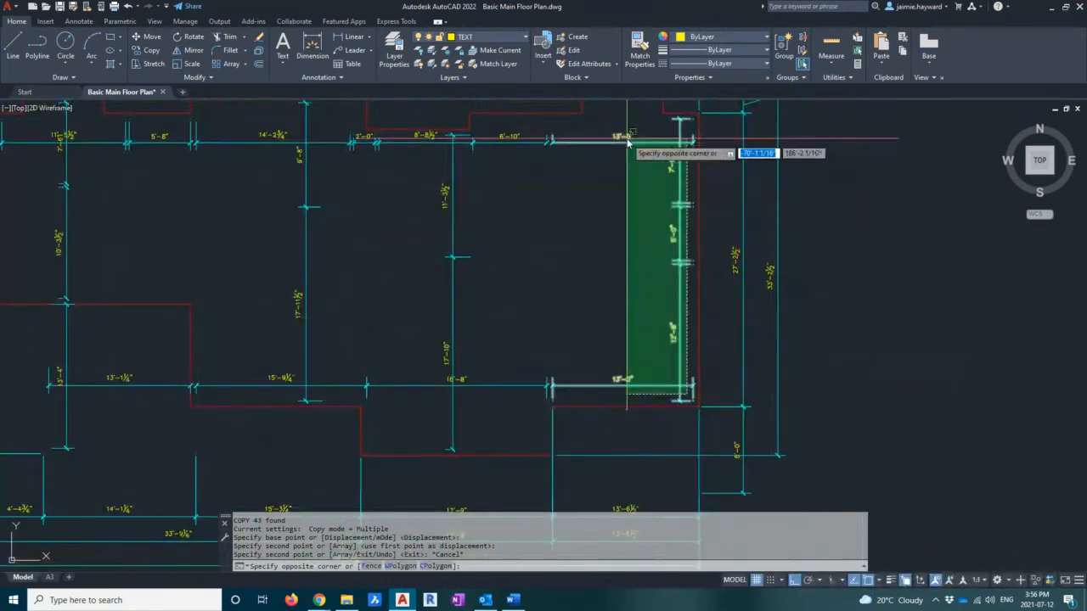
{"action": "left_click", "coordinate": [626, 146]}
{"action": "key", "text": "Delete"}
- Erase the remaining interior dimensions inside the copied outline, keeping only the exterior ones
{"action": "left_click", "coordinate": [578, 165]}
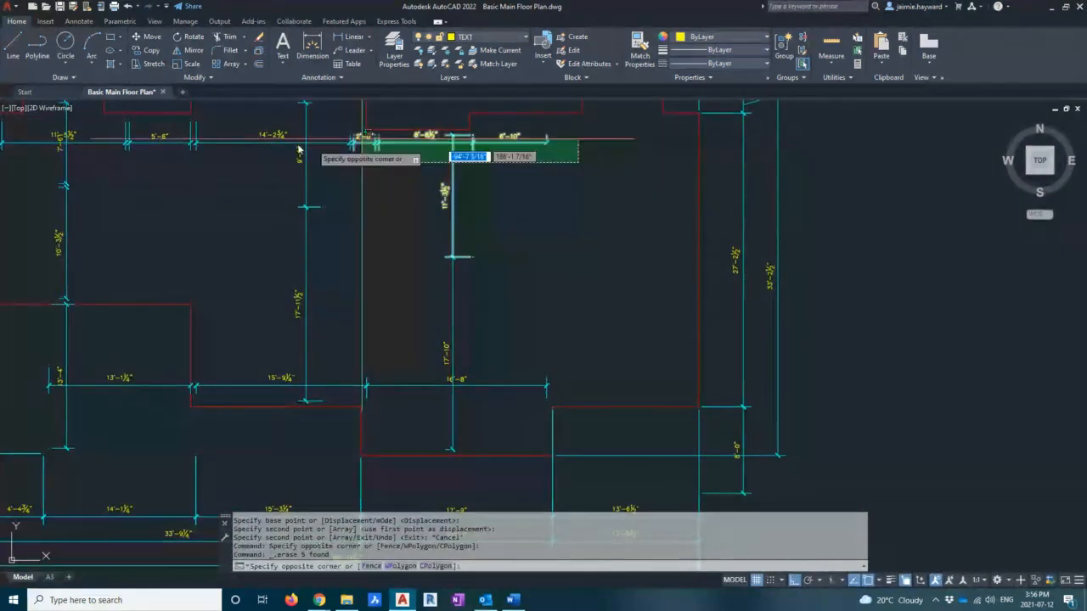
{"action": "left_click", "coordinate": [82, 143]}
{"action": "key", "text": "Delete"}
{"action": "left_click", "coordinate": [477, 302]}
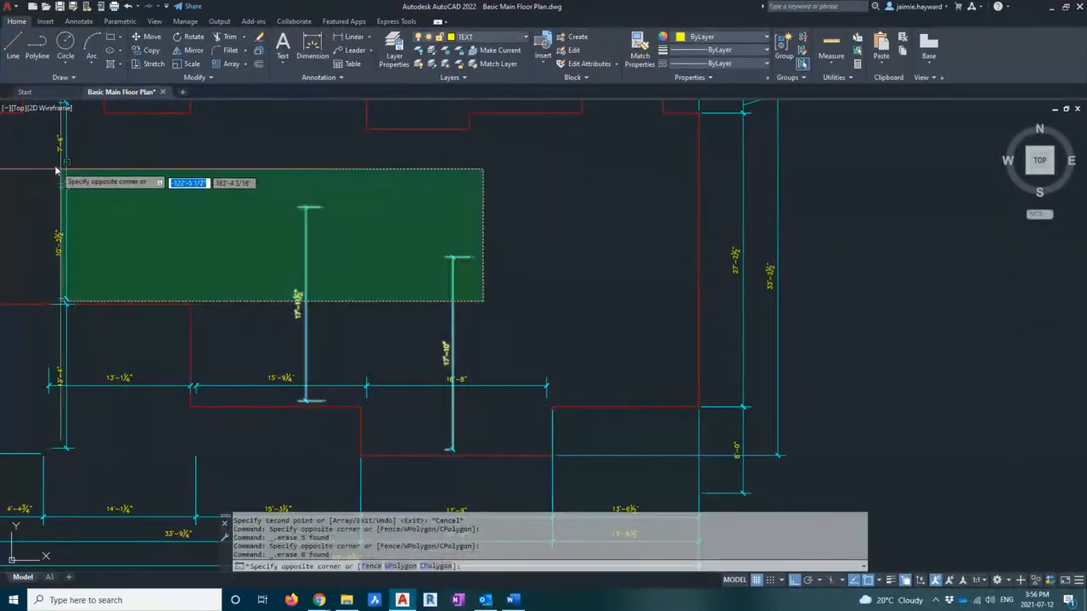
{"action": "left_click", "coordinate": [55, 168]}
{"action": "key", "text": "Delete"}
{"action": "middle_click_drag", "start_coordinate": [354, 260], "coordinate": [471, 251]}
{"action": "left_click", "coordinate": [671, 391]}
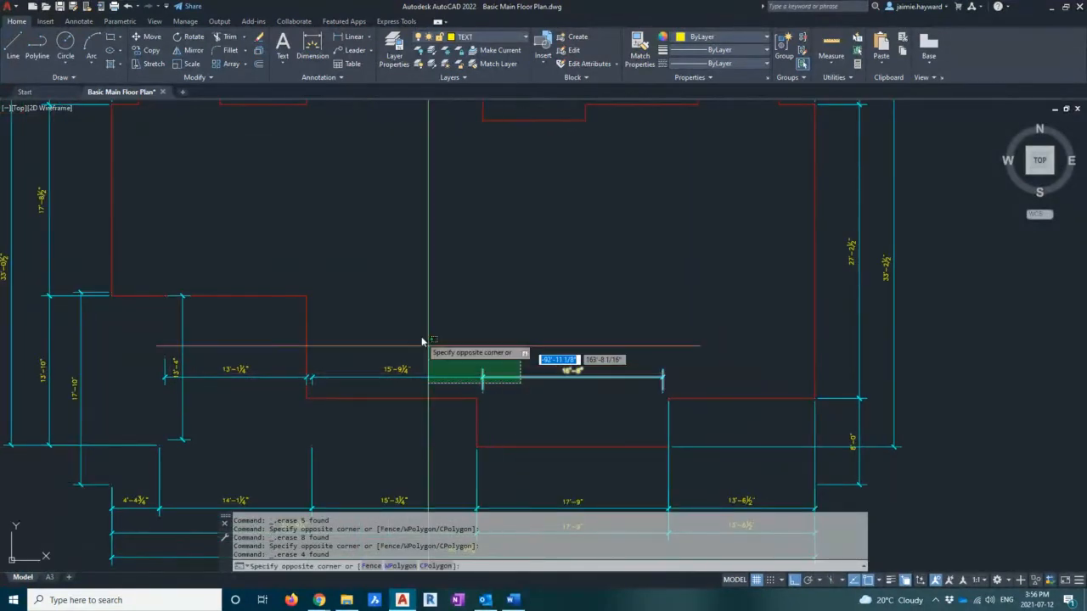
{"action": "left_click", "coordinate": [365, 342]}
{"action": "key", "text": "Delete"}
- Stretch the extension line shared by the 12'-0" dimension and its right neighbour above the copied outline down to the nearby wall jog corner
{"action": "scroll", "coordinate": [319, 284], "scroll_direction": "down", "scroll_amount": 4}
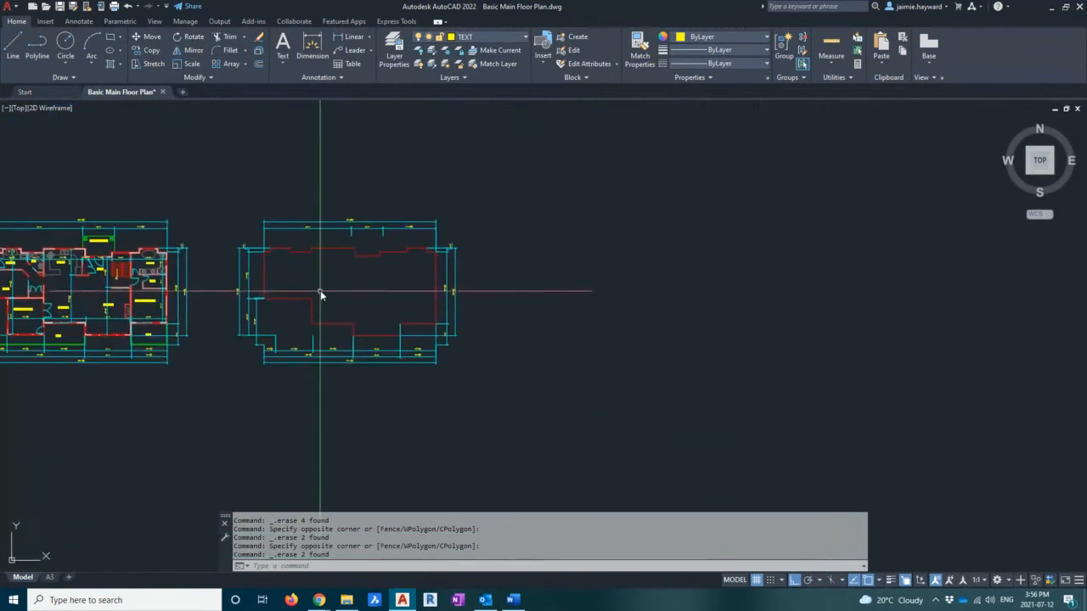
{"action": "middle_click_drag", "start_coordinate": [323, 294], "coordinate": [325, 299]}
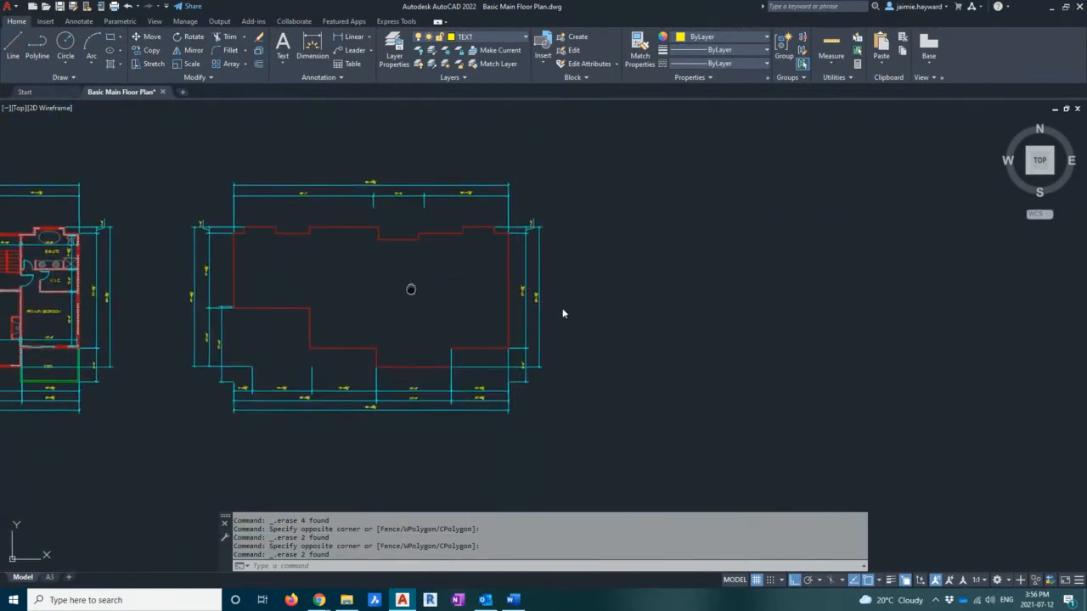
{"action": "middle_click_drag", "start_coordinate": [411, 297], "coordinate": [572, 316]}
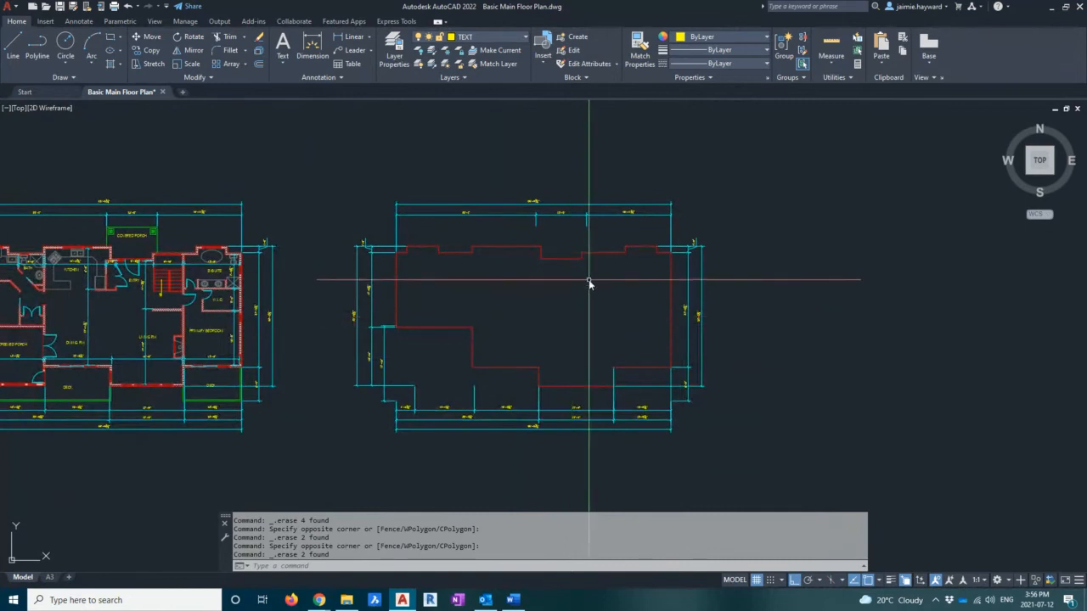
{"action": "scroll", "coordinate": [576, 227], "scroll_direction": "up", "scroll_amount": 4}
{"action": "left_click", "coordinate": [632, 244]}
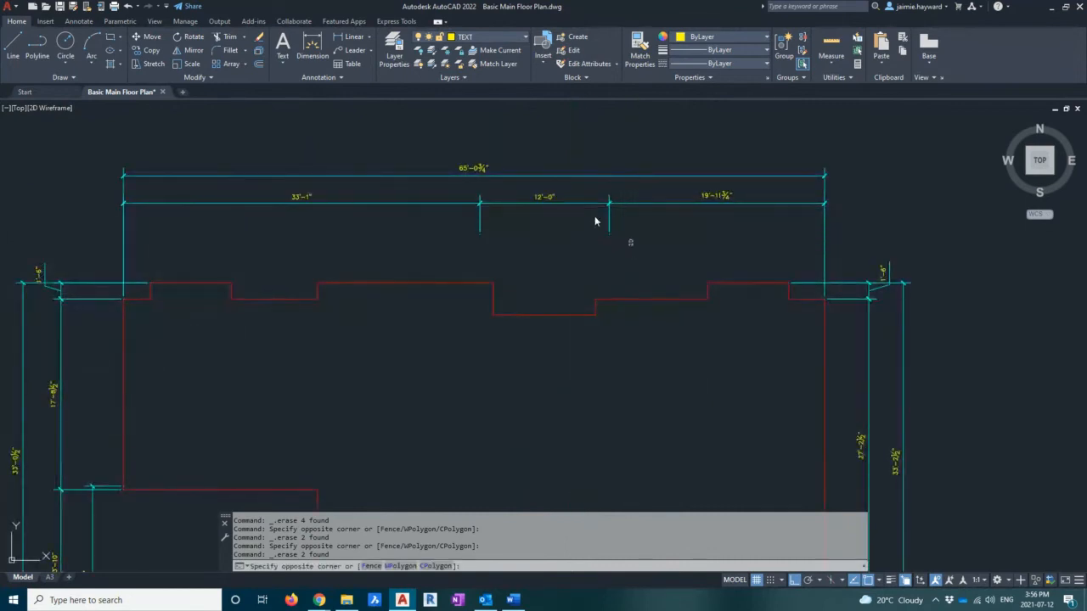
{"action": "left_click", "coordinate": [582, 213]}
{"action": "left_click", "coordinate": [608, 233]}
{"action": "left_click", "coordinate": [595, 301]}
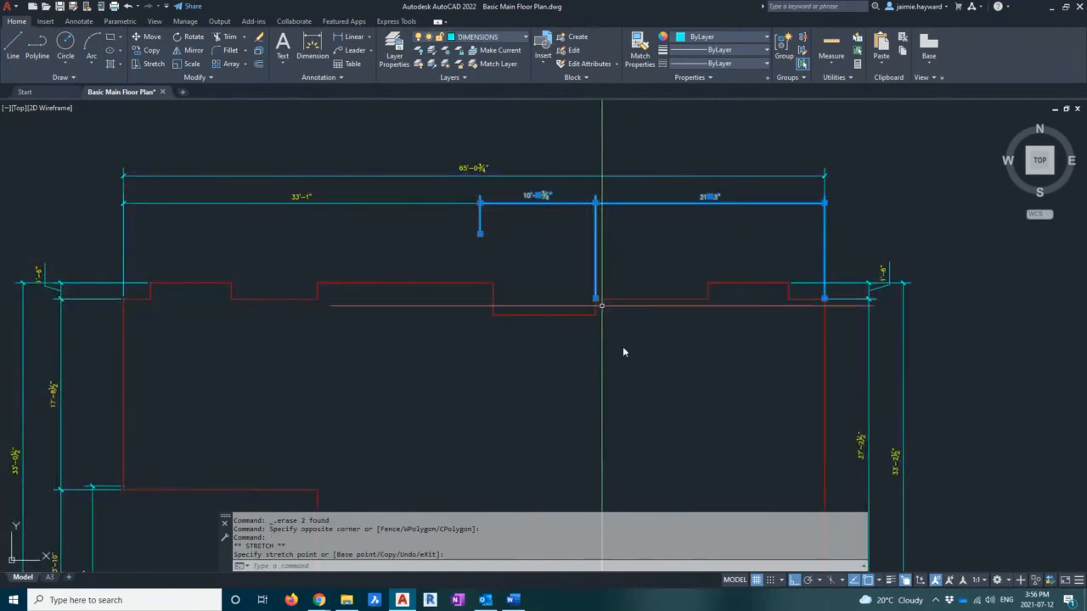
{"action": "key", "text": "Escape"}
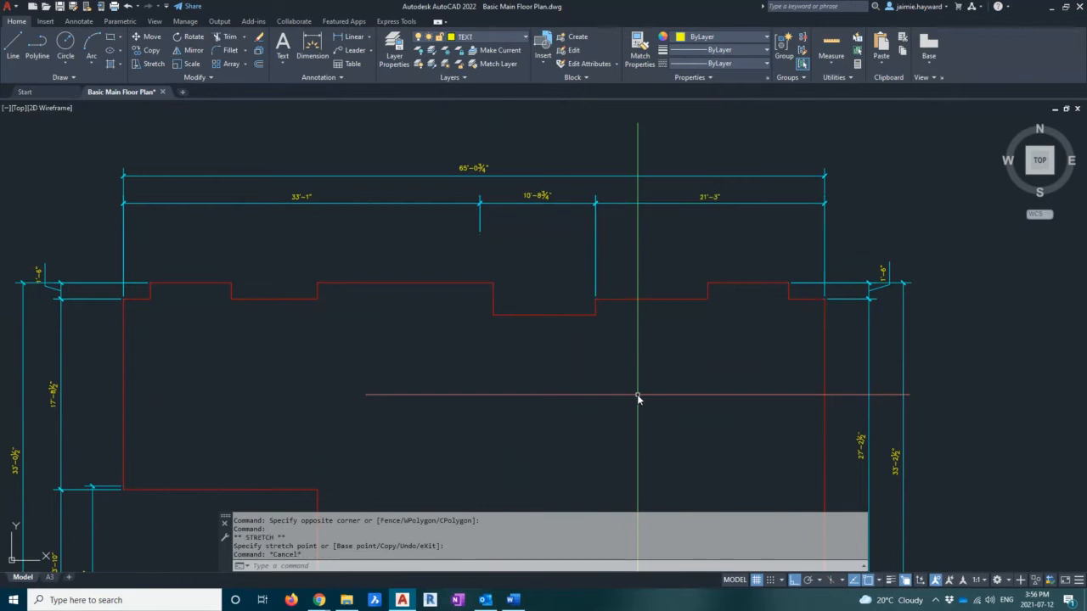
{"action": "key", "text": "Escape"}
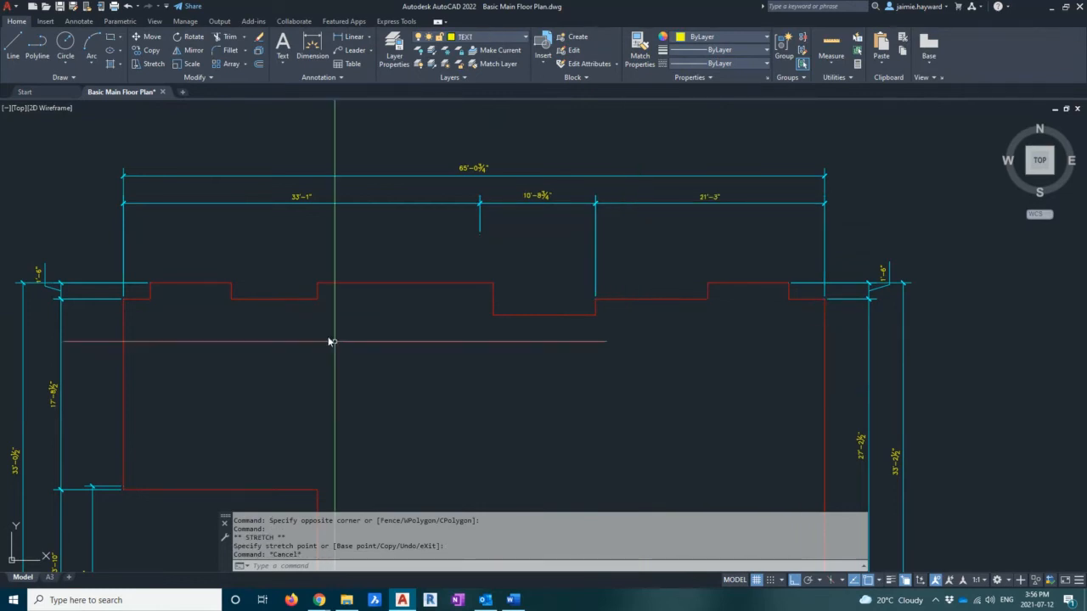
- Select the exterior dimensions above and left of the original floor plan with crossing windows, and clear the selection
{"action": "middle_click_drag", "start_coordinate": [328, 340], "coordinate": [833, 256]}
{"action": "scroll", "coordinate": [926, 271], "scroll_direction": "down", "scroll_amount": 3}
{"action": "middle_click_drag", "start_coordinate": [508, 233], "coordinate": [696, 249]}
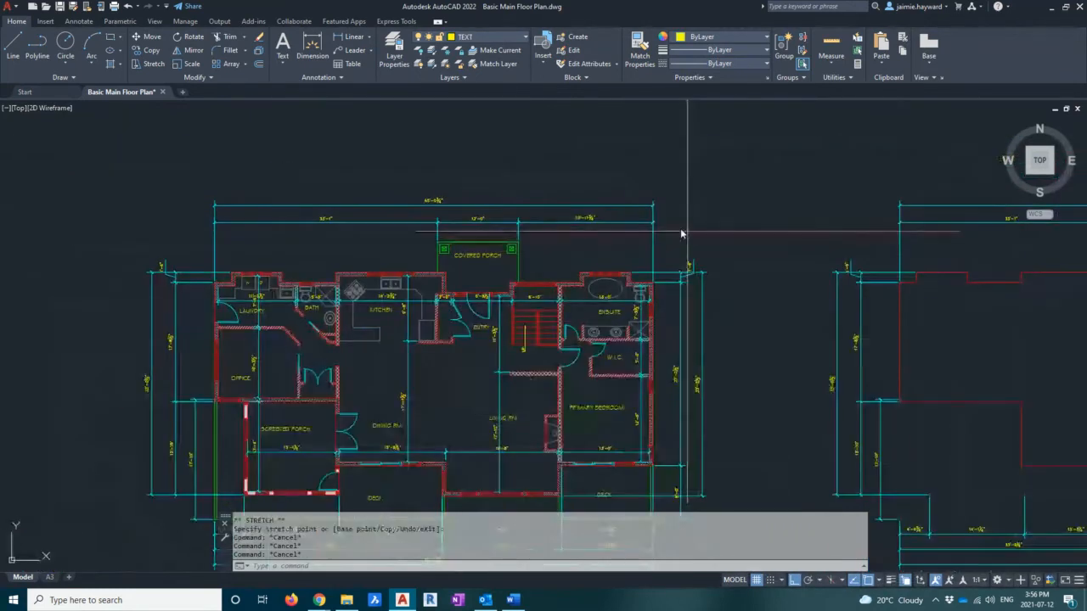
{"action": "left_click", "coordinate": [687, 230]}
{"action": "left_click", "coordinate": [201, 162]}
{"action": "middle_click_drag", "start_coordinate": [226, 324], "coordinate": [277, 230]}
{"action": "left_click", "coordinate": [241, 413]}
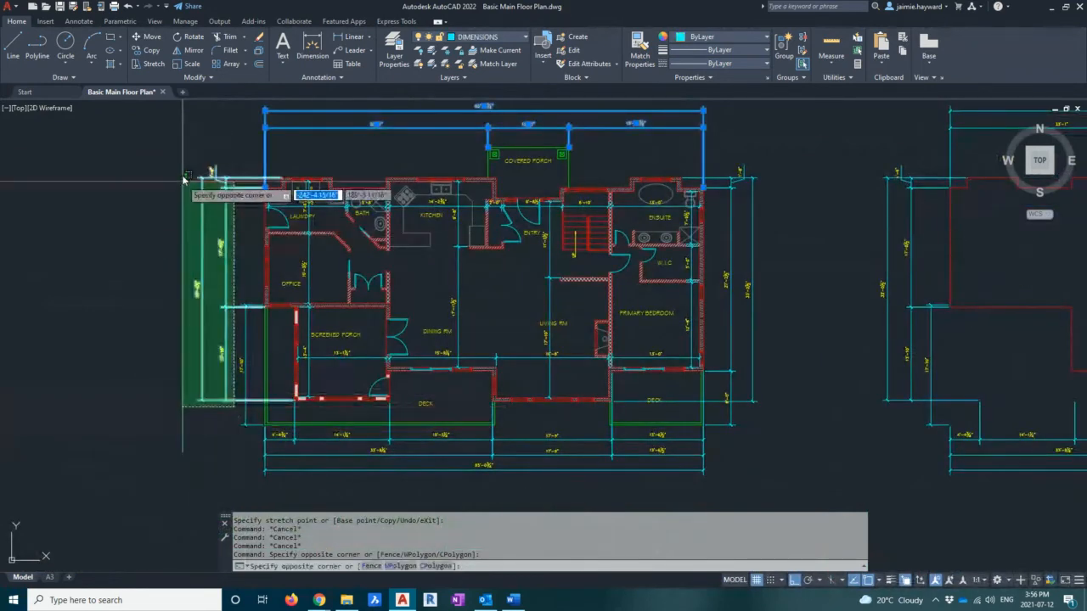
{"action": "left_click", "coordinate": [189, 176]}
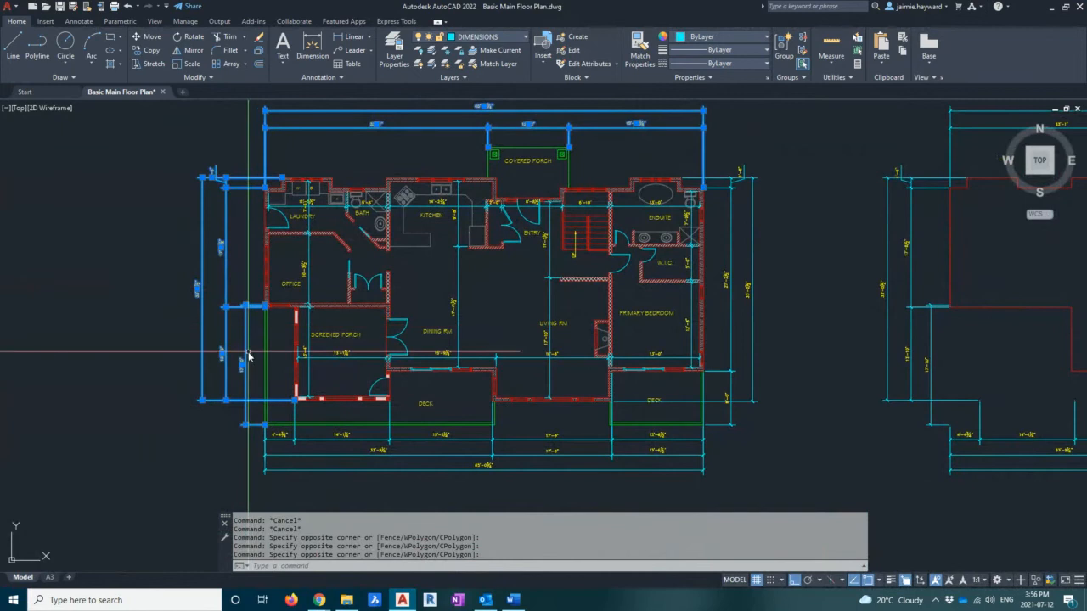
{"action": "left_click", "coordinate": [252, 393]}
{"action": "left_click", "coordinate": [234, 384]}
{"action": "key", "text": "Escape"}
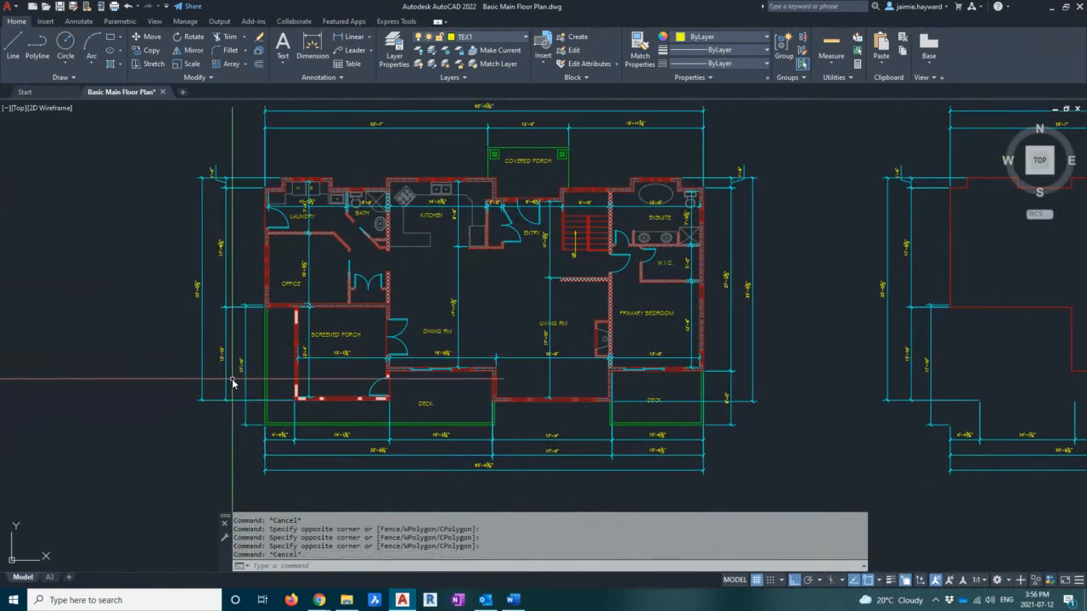
- Erase the duplicated outline together with all its copied dimensions, leaving only the original floor plan
{"action": "scroll", "coordinate": [567, 346], "scroll_direction": "down", "scroll_amount": 2}
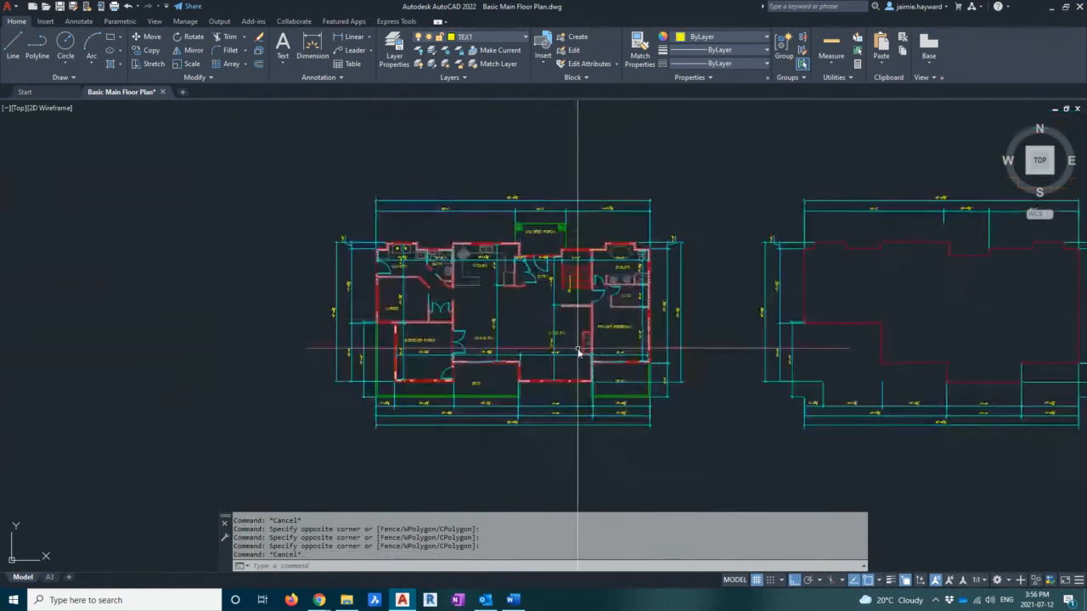
{"action": "middle_click_drag", "start_coordinate": [579, 350], "coordinate": [309, 339]}
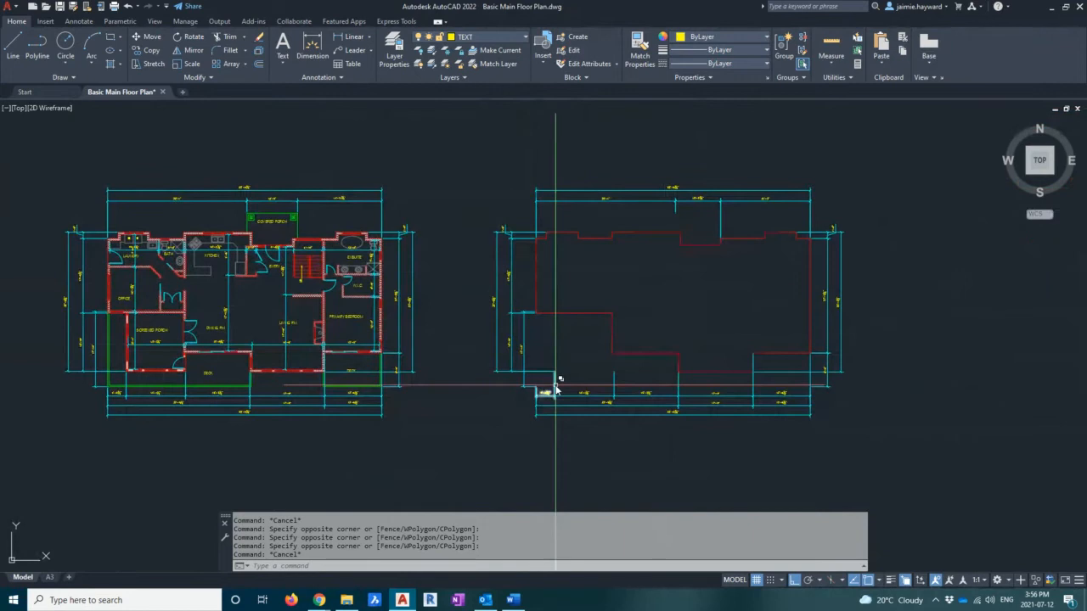
{"action": "key", "text": "Escape"}
{"action": "key", "text": "Escape"}
{"action": "key", "text": "Escape"}
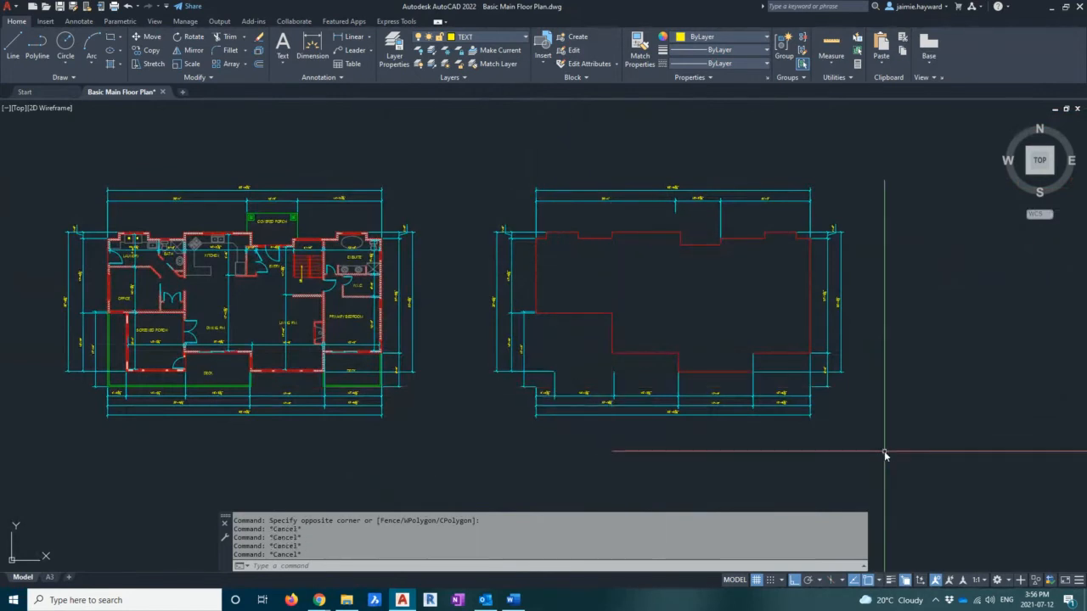
{"action": "left_click", "coordinate": [885, 454]}
{"action": "left_click", "coordinate": [461, 171]}
{"action": "key", "text": "Delete"}
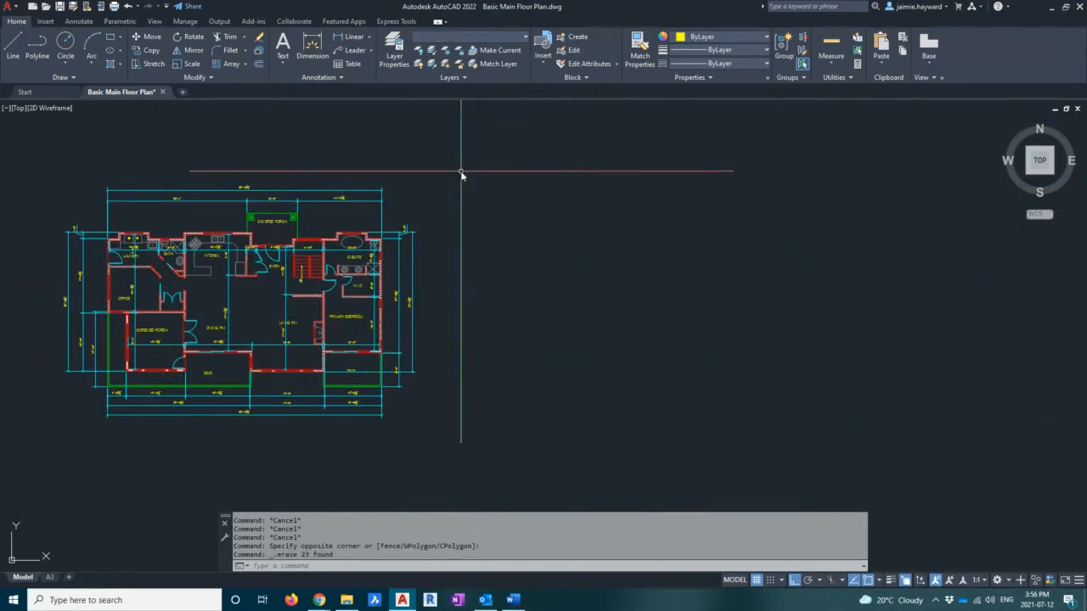
- Bring the whole floor plan into view, clear any active selection and reopen Quick Select
{"action": "middle_click_drag", "start_coordinate": [439, 198], "coordinate": [596, 212]}
{"action": "scroll", "coordinate": [450, 290], "scroll_direction": "up", "scroll_amount": 2}
{"action": "middle_click_drag", "start_coordinate": [452, 289], "coordinate": [582, 270]}
{"action": "key", "text": "Escape"}
{"action": "key", "text": "Escape"}
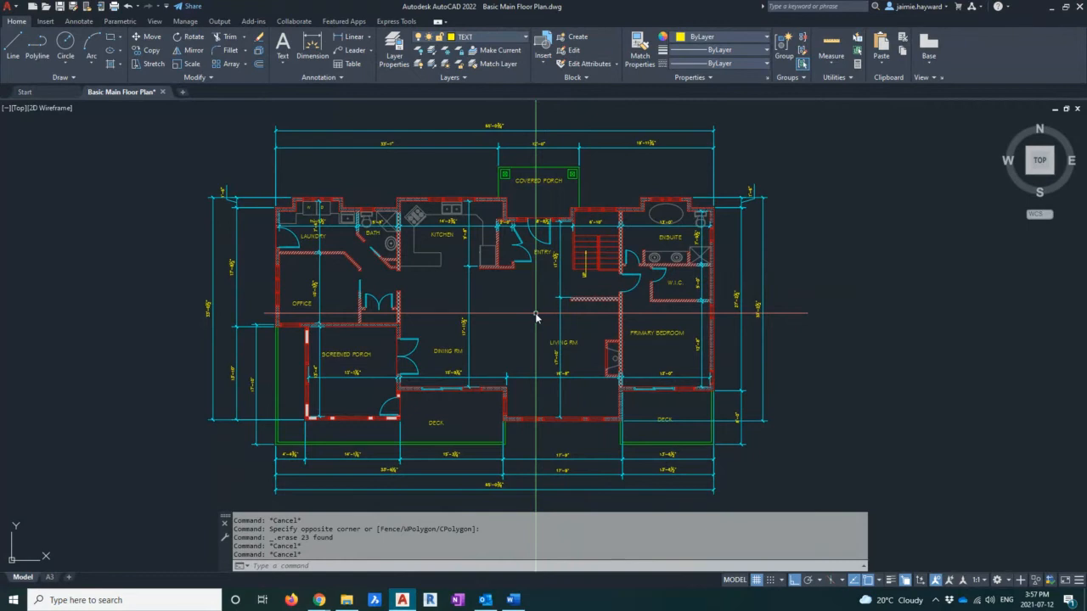
{"action": "scroll", "coordinate": [536, 316], "scroll_direction": "down", "scroll_amount": 3}
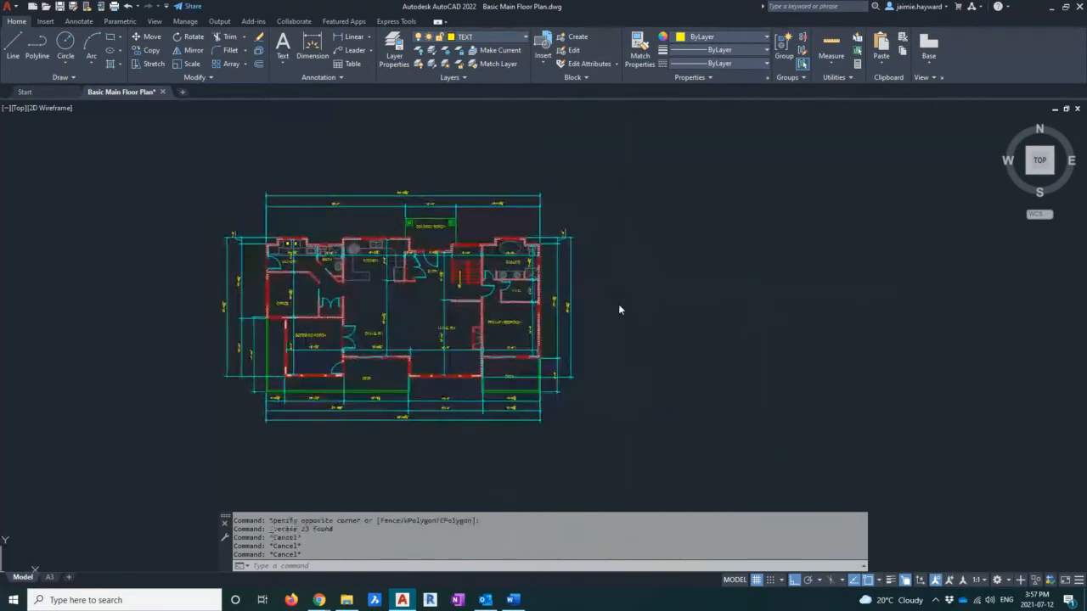
{"action": "key", "text": "Escape"}
{"action": "key", "text": "Escape"}
{"action": "right_click", "coordinate": [618, 304]}
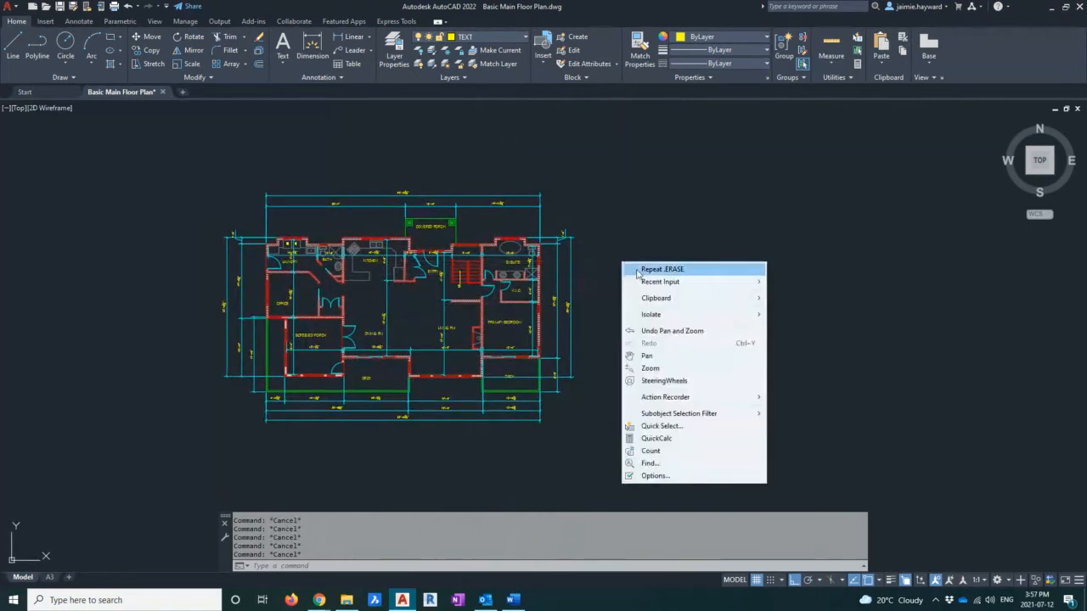
{"action": "left_click", "coordinate": [675, 425]}
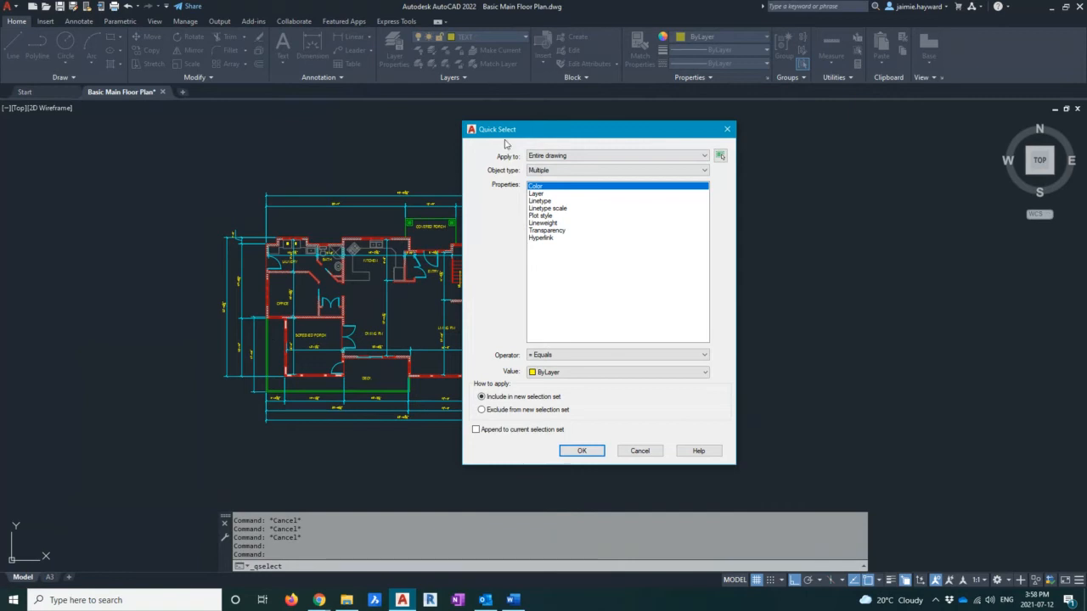
- Restrict Quick Select to the floor plan and all its dimensions by picking them with window selections around the drawing
{"action": "left_click", "coordinate": [721, 157]}
{"action": "left_click", "coordinate": [213, 152]}
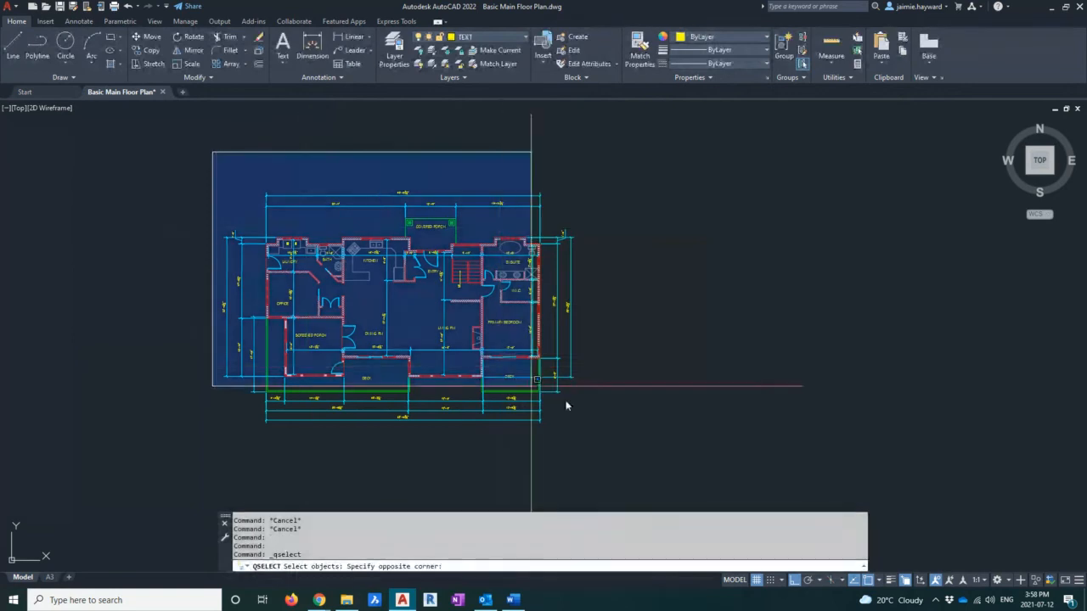
{"action": "left_click", "coordinate": [682, 450]}
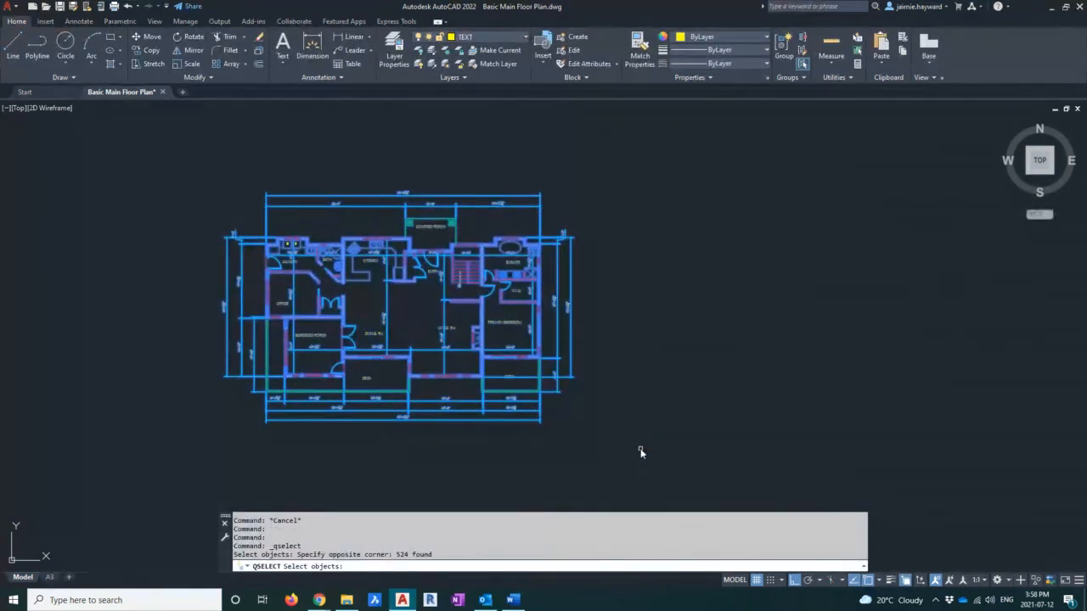
{"action": "left_click", "coordinate": [163, 148]}
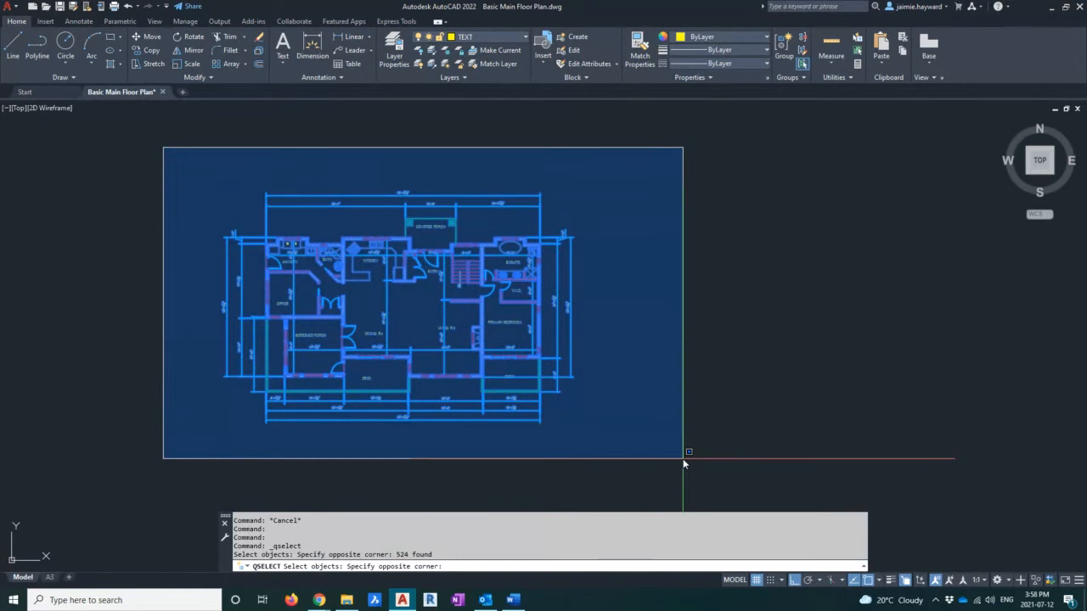
{"action": "left_click", "coordinate": [682, 459]}
{"action": "left_click", "coordinate": [682, 455]}
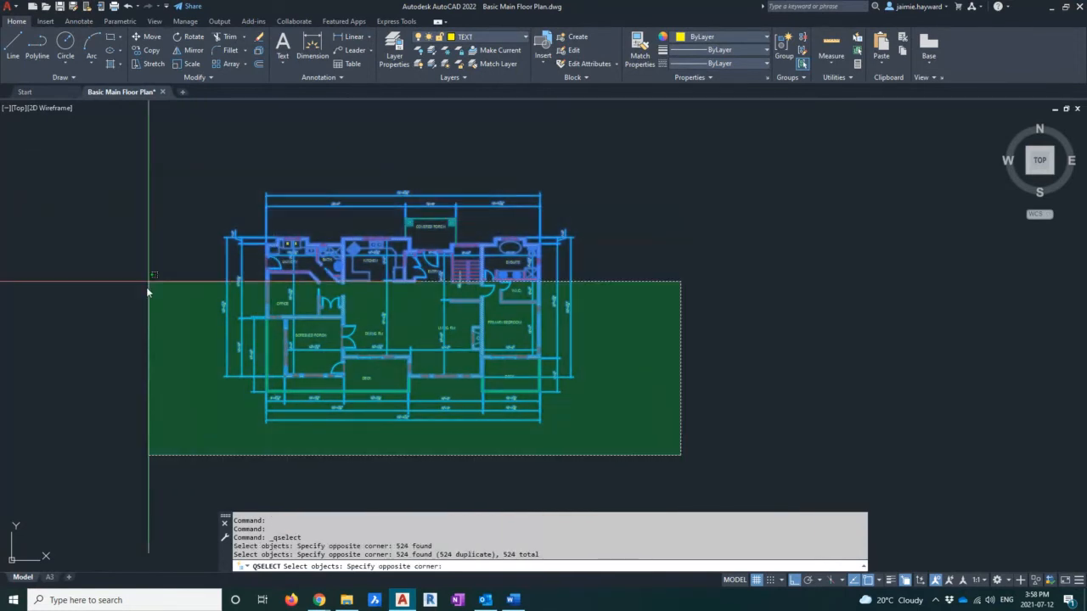
{"action": "left_click", "coordinate": [168, 151]}
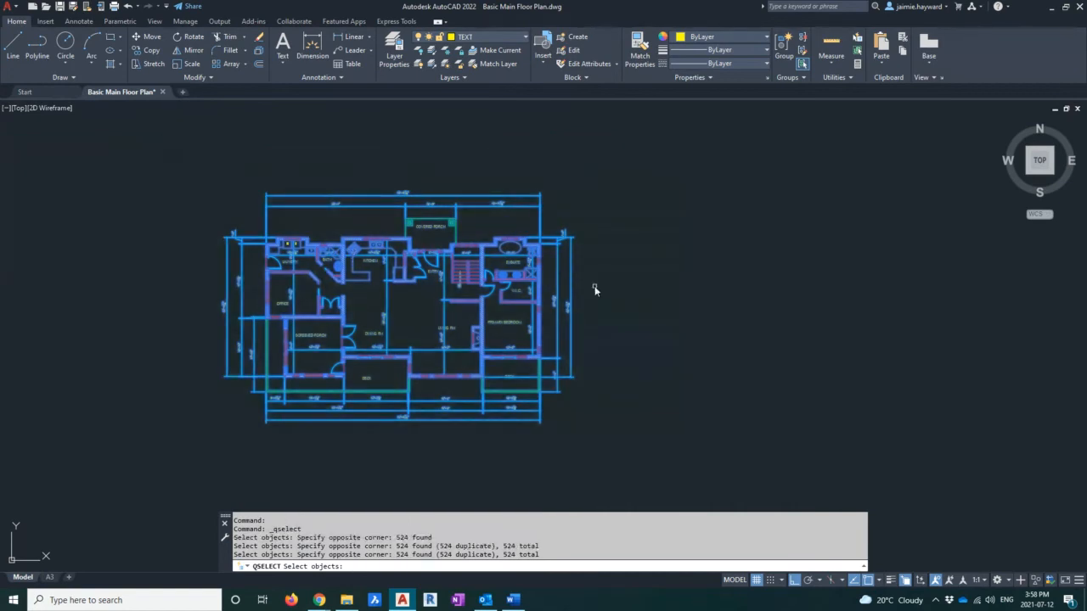
{"action": "key", "text": "Return"}
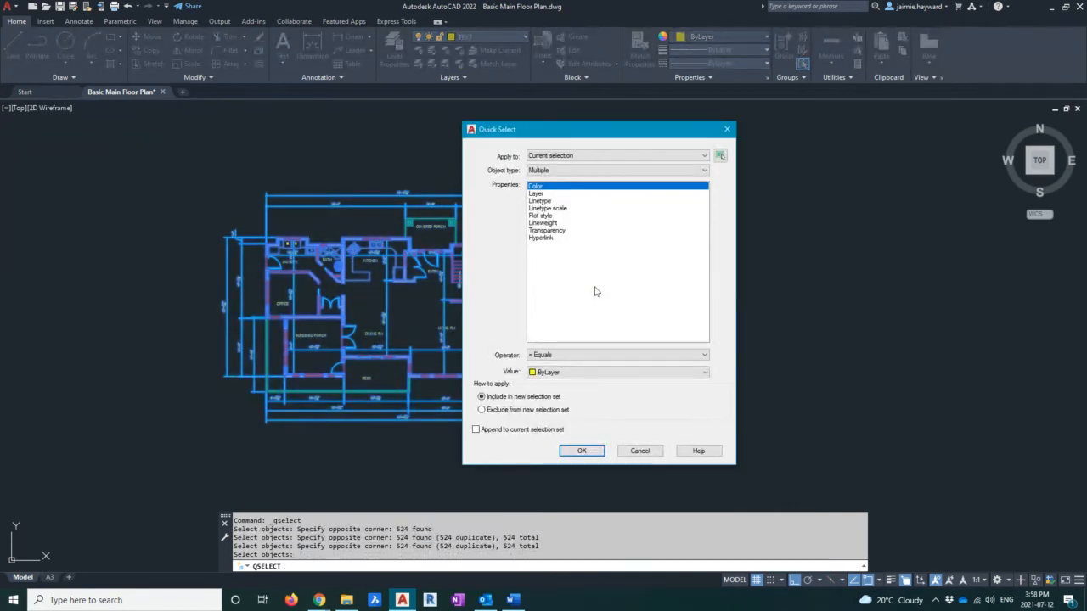
- Apply Quick Select to the entire drawing and look through the values available for the Layer property
{"action": "left_click", "coordinate": [681, 158]}
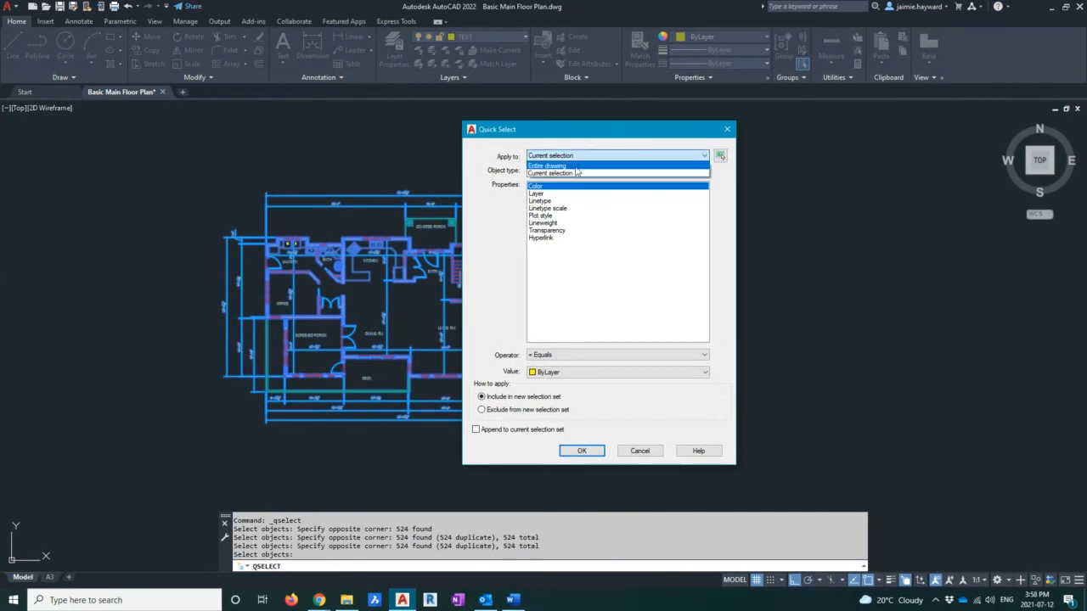
{"action": "left_click", "coordinate": [576, 166]}
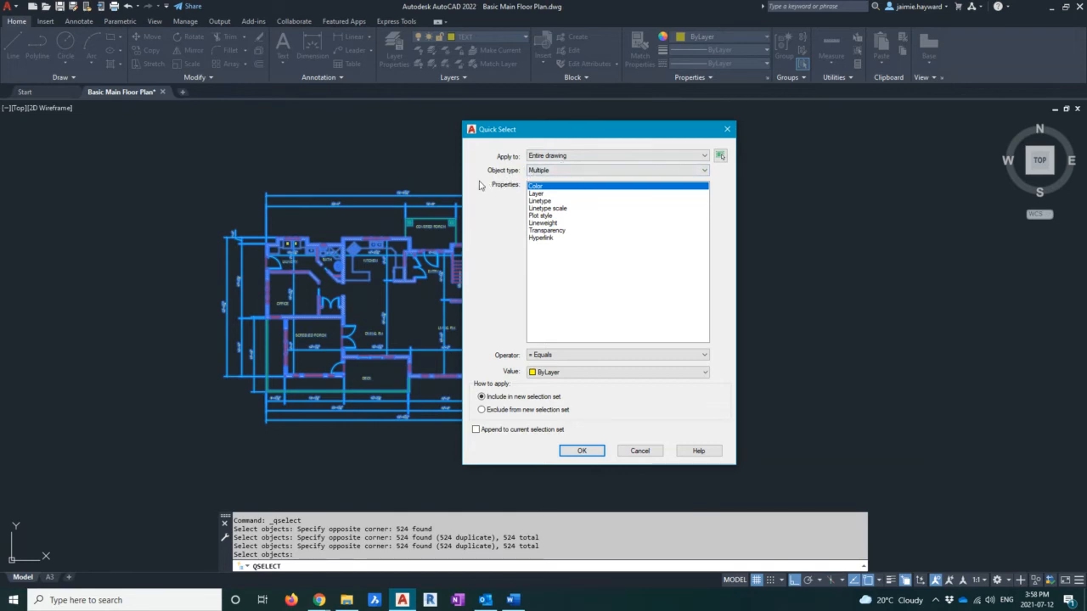
{"action": "left_click", "coordinate": [535, 194]}
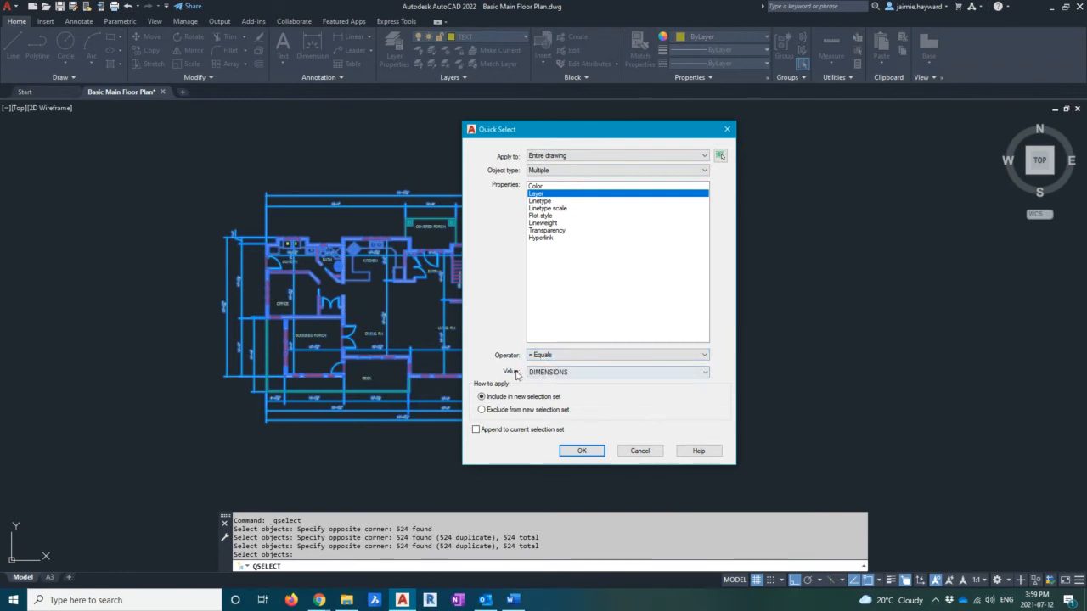
{"action": "left_click", "coordinate": [554, 373]}
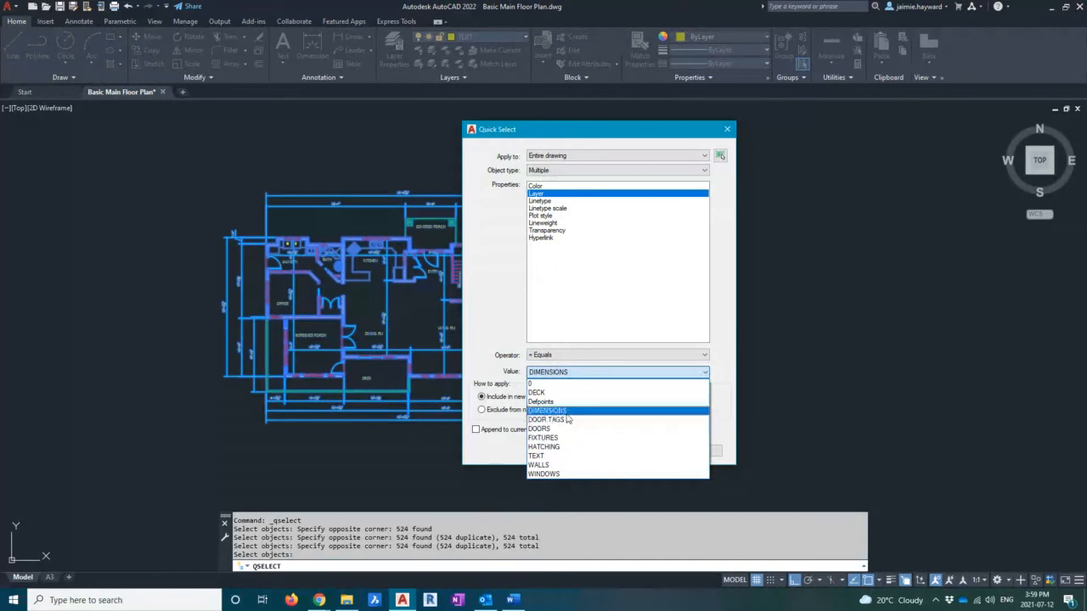
{"action": "left_click", "coordinate": [542, 206]}
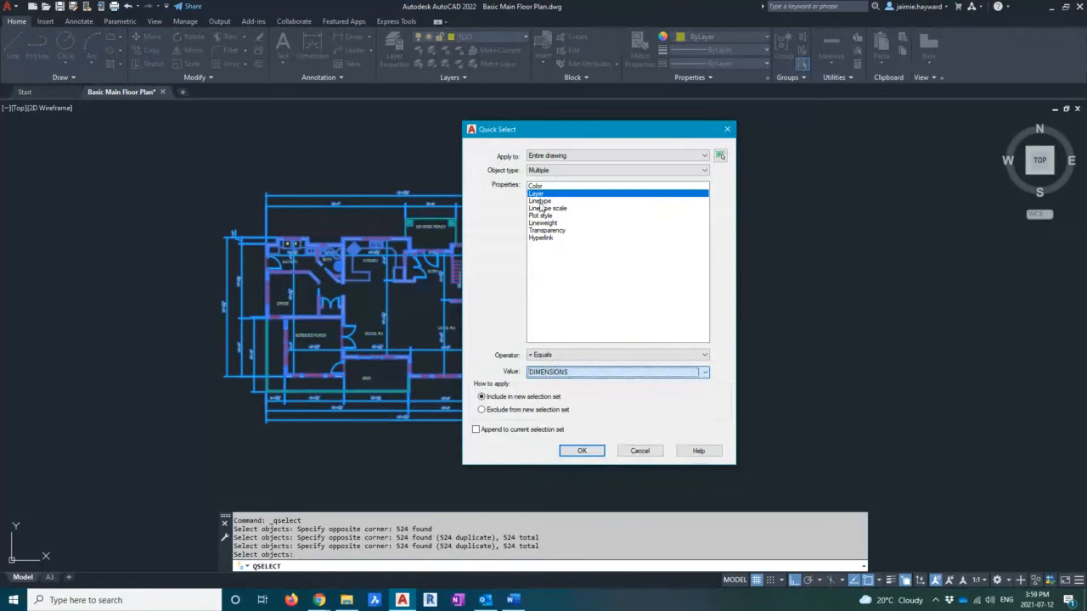
- Look through the values that Quick Select offers for the Linetype property
{"action": "left_click", "coordinate": [548, 202]}
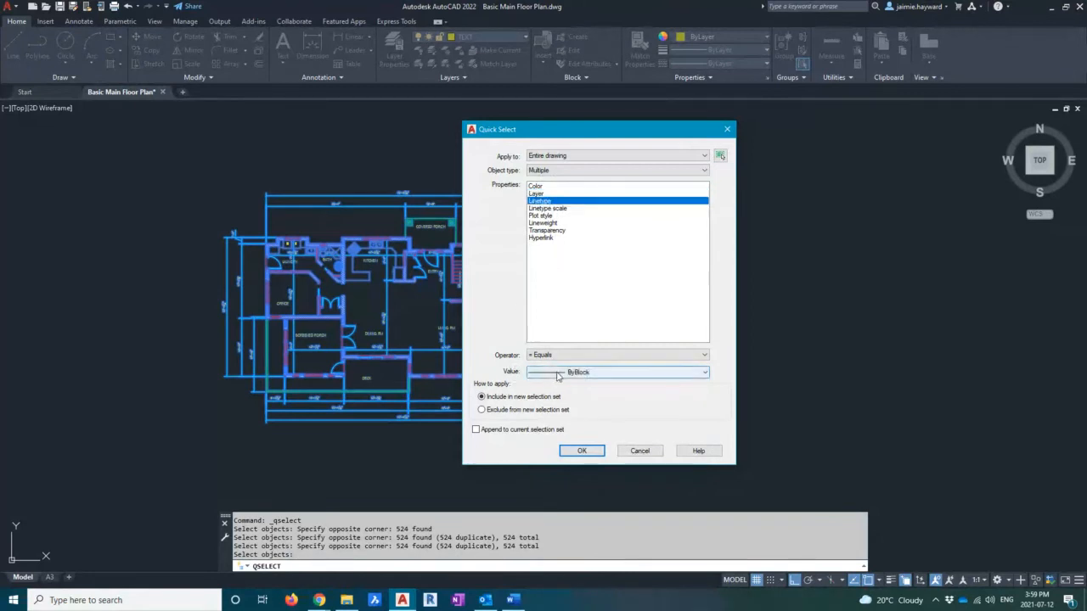
{"action": "left_click", "coordinate": [557, 374]}
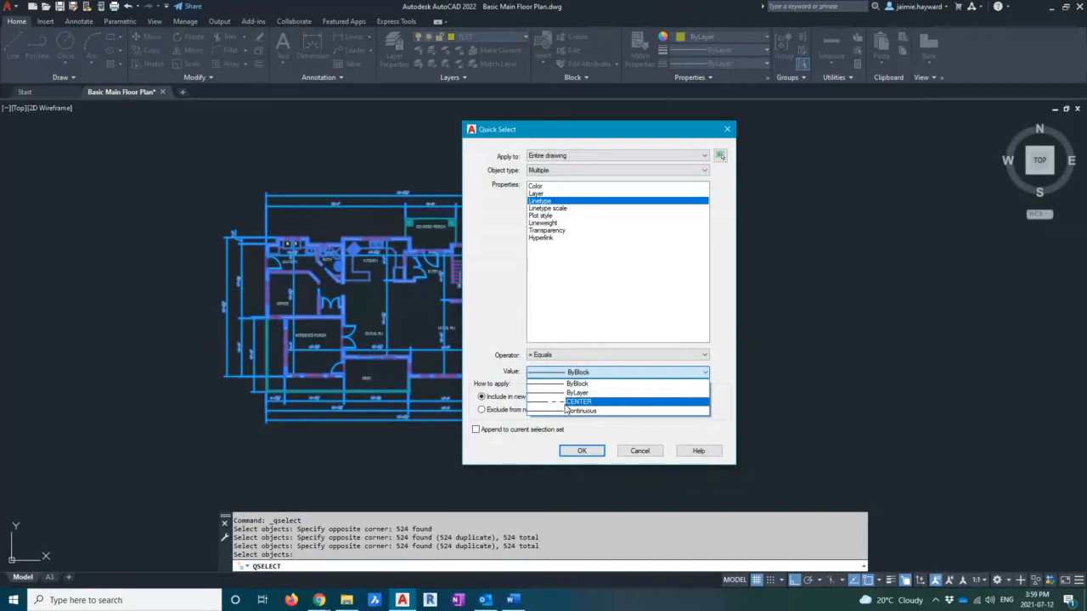
{"action": "left_click", "coordinate": [542, 198]}
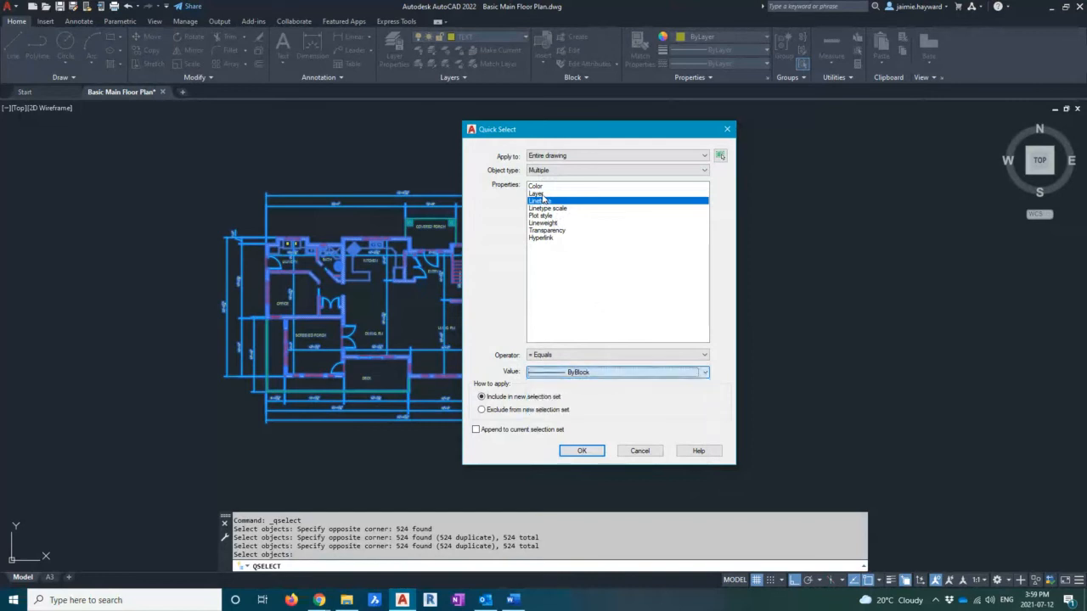
- Filter by Layer equal to WALLS, include the matches in a new selection set, and check the selected walls
{"action": "left_click", "coordinate": [537, 194]}
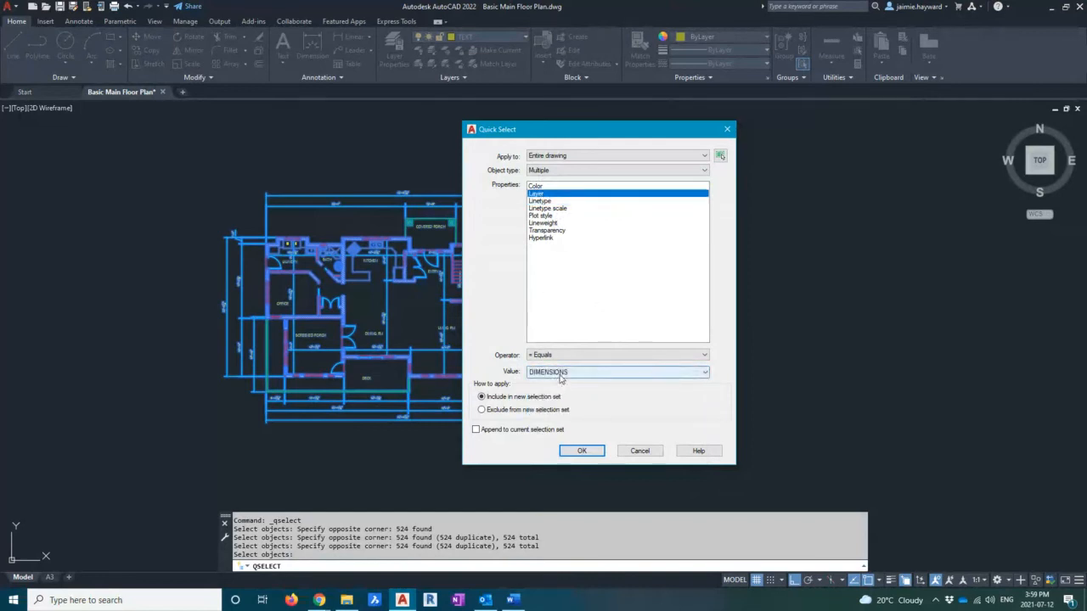
{"action": "left_click", "coordinate": [561, 374]}
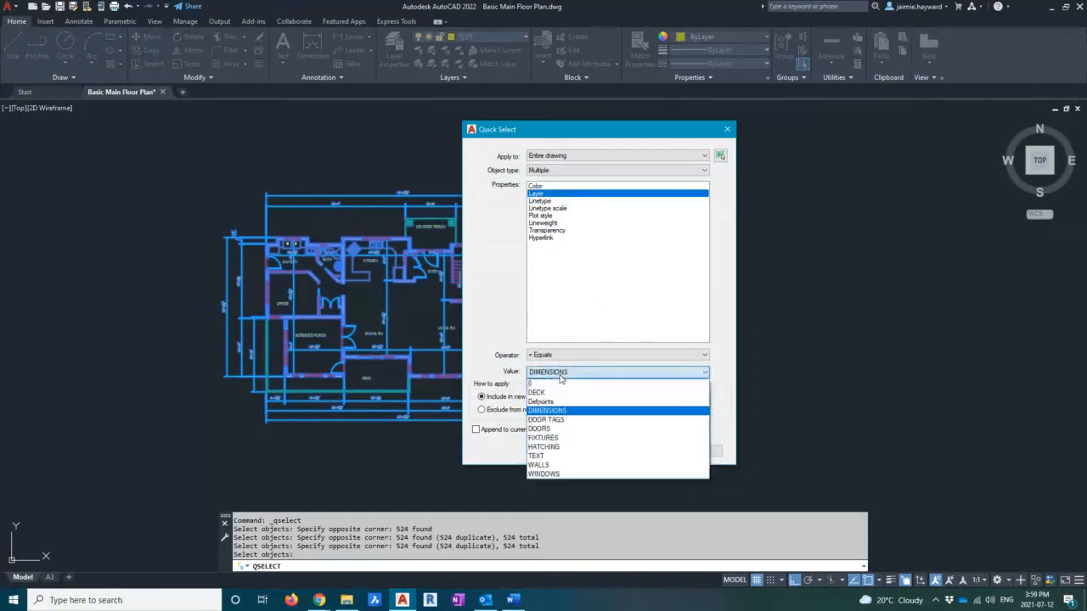
{"action": "left_click", "coordinate": [547, 464]}
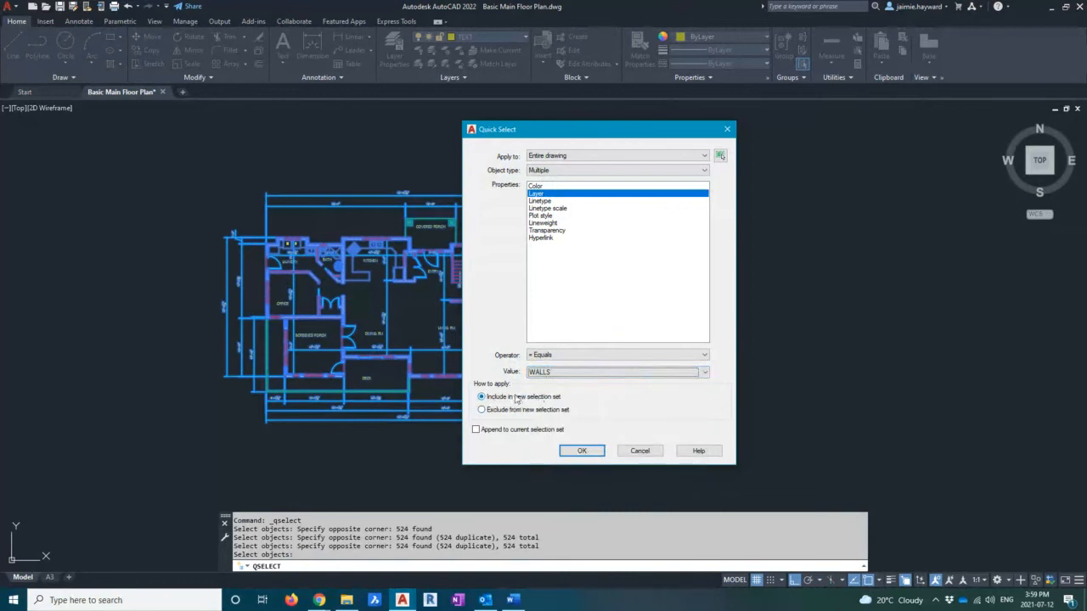
{"action": "left_click", "coordinate": [580, 452]}
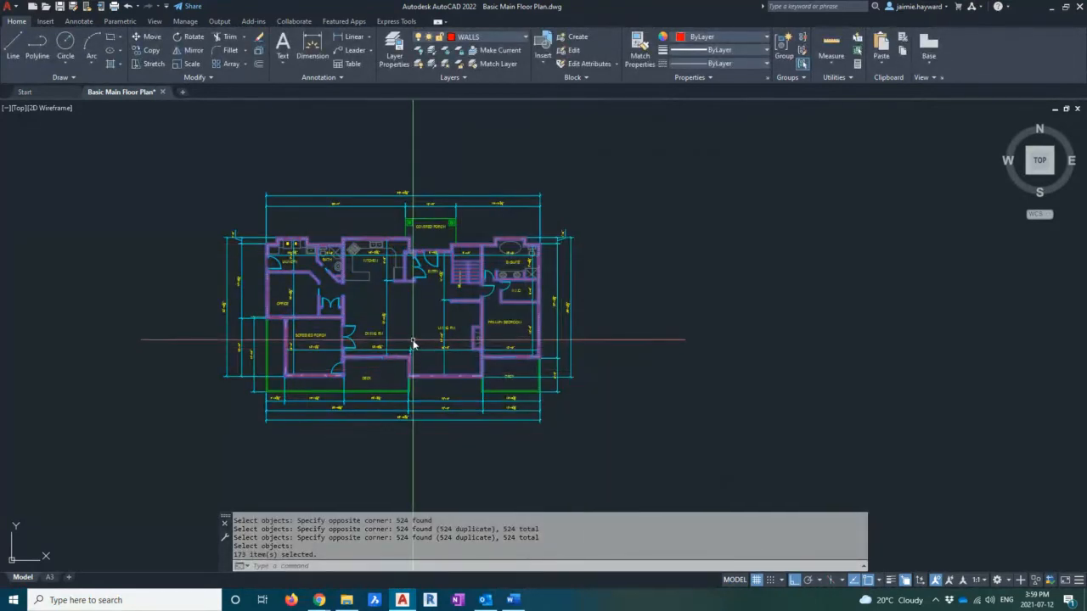
{"action": "scroll", "coordinate": [413, 343], "scroll_direction": "up", "scroll_amount": 2}
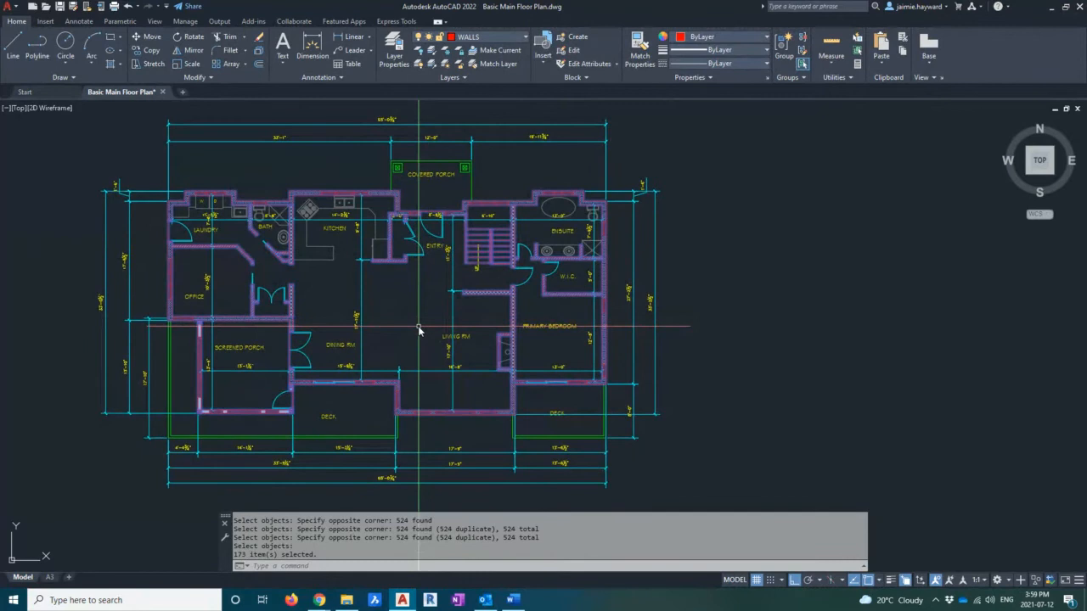
{"action": "scroll", "coordinate": [516, 340], "scroll_direction": "down", "scroll_amount": 2}
- Copy the selected wall objects horizontally about 93'-6" to the right of the floor plan and clear the selection
{"action": "middle_click_drag", "start_coordinate": [606, 443], "coordinate": [587, 441]}
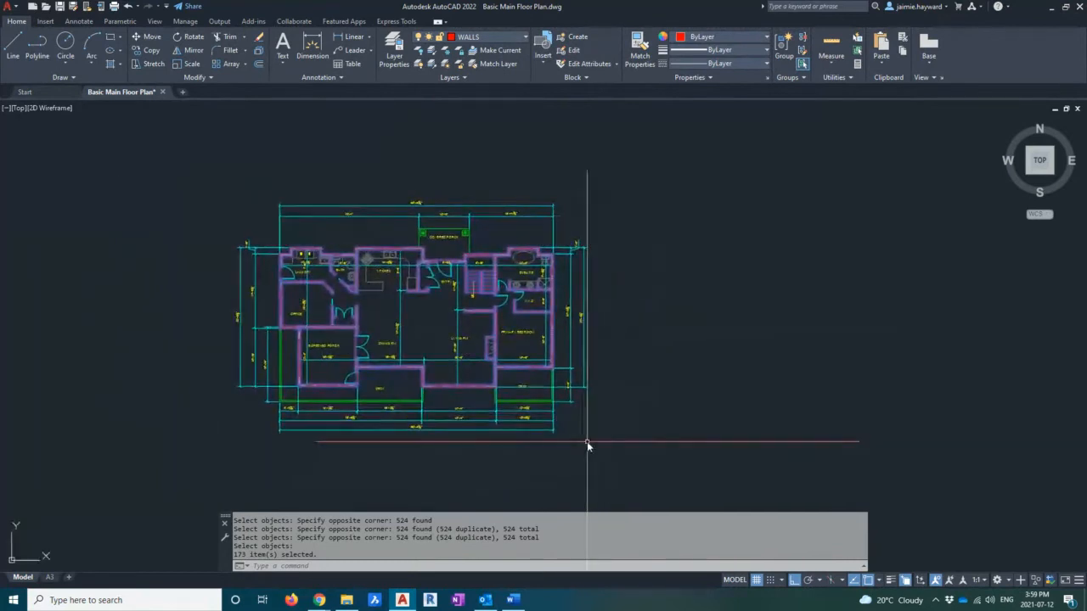
{"action": "right_click", "coordinate": [587, 441]}
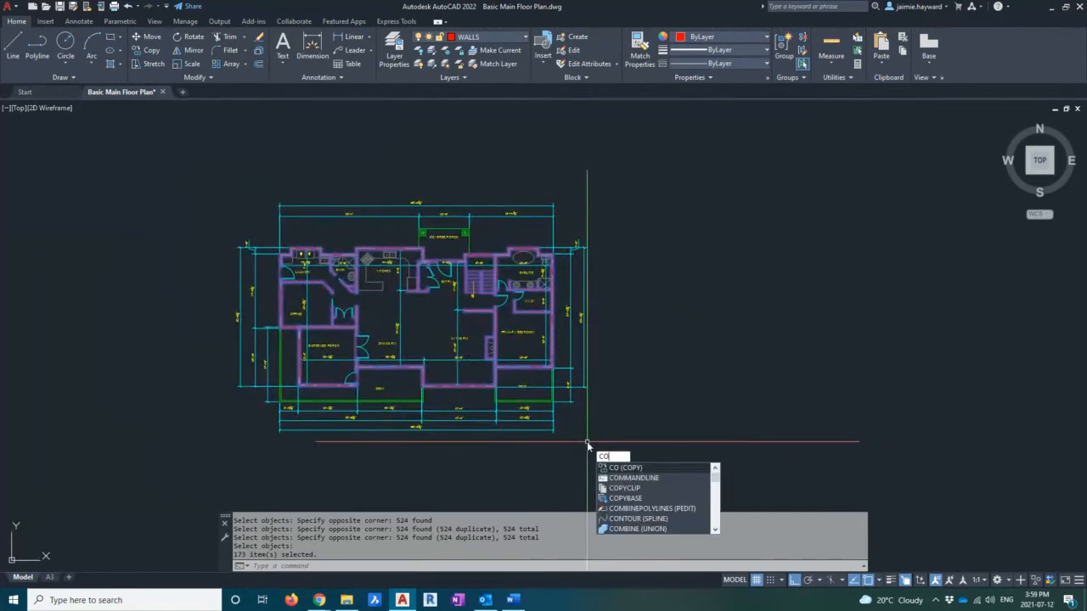
{"action": "type", "text": "co"}
{"action": "key", "text": "Return"}
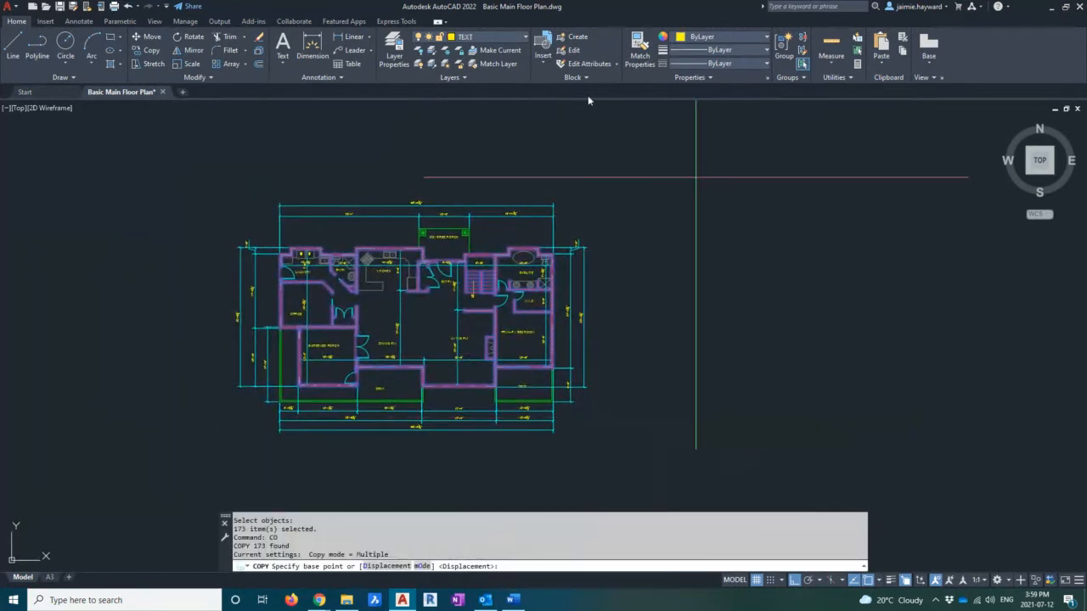
{"action": "left_click", "coordinate": [550, 143]}
{"action": "middle_click_drag", "start_coordinate": [752, 155], "coordinate": [611, 162]}
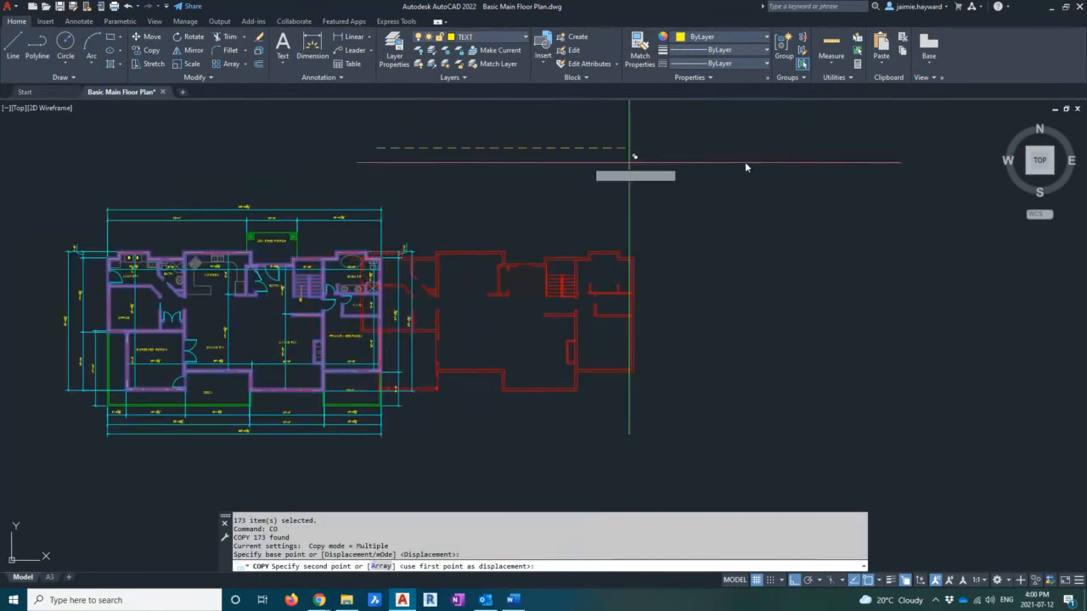
{"action": "left_click", "coordinate": [770, 161]}
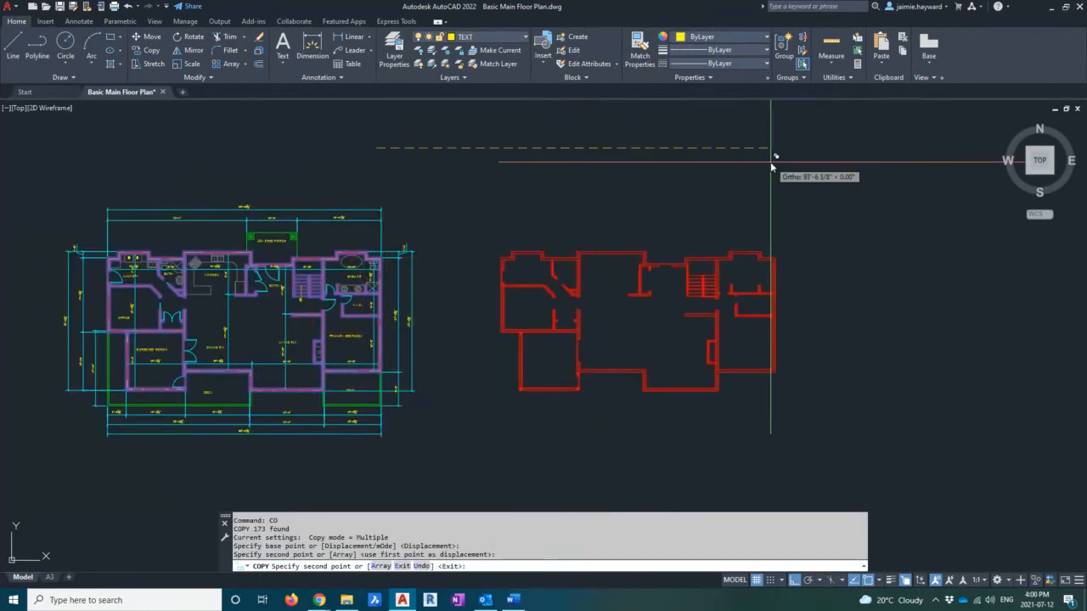
{"action": "key", "text": "Escape"}
{"action": "key", "text": "Escape"}
{"action": "key", "text": "Escape"}
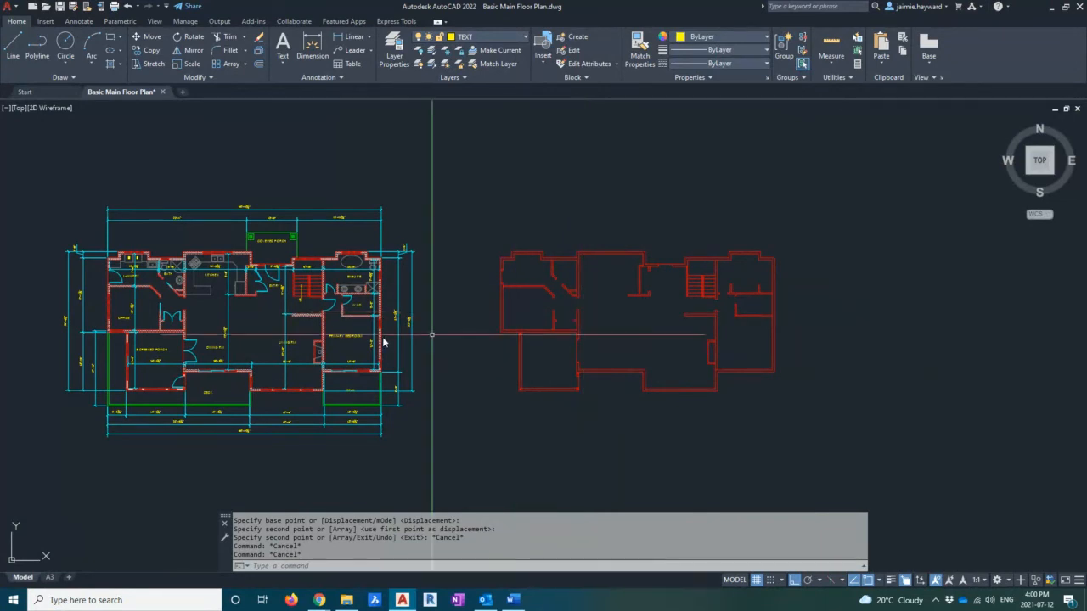
- Inspect the hatched wall between the W.I.C. and the primary bedroom by selecting its linework, and clear the selection
{"action": "scroll", "coordinate": [351, 323], "scroll_direction": "up", "scroll_amount": 10}
{"action": "left_click", "coordinate": [361, 258]}
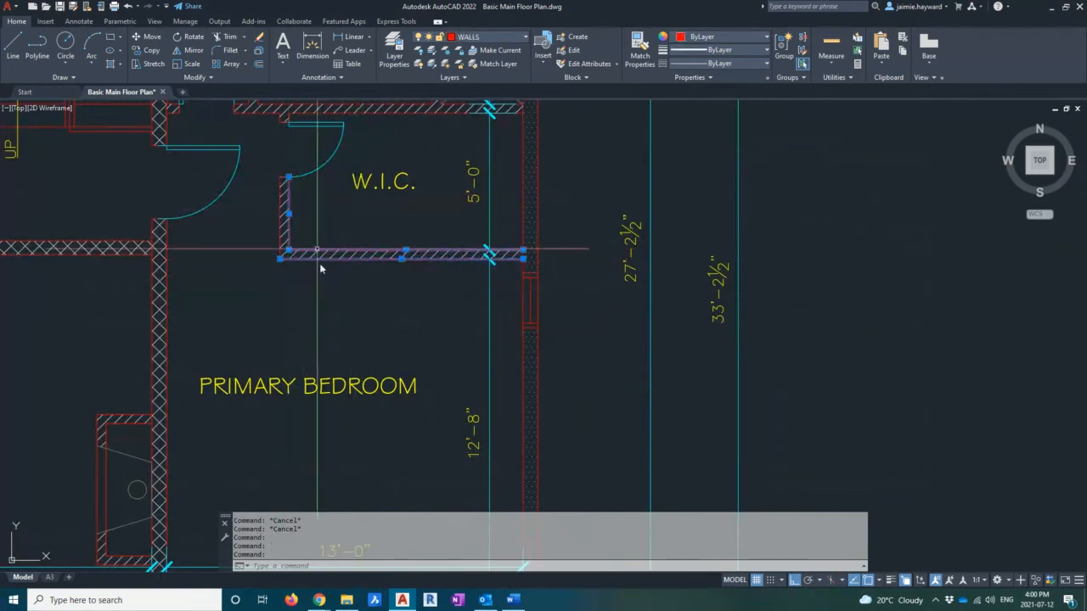
{"action": "key", "text": "Escape"}
{"action": "scroll", "coordinate": [333, 308], "scroll_direction": "down", "scroll_amount": 10}
{"action": "middle_click_drag", "start_coordinate": [441, 326], "coordinate": [524, 315]}
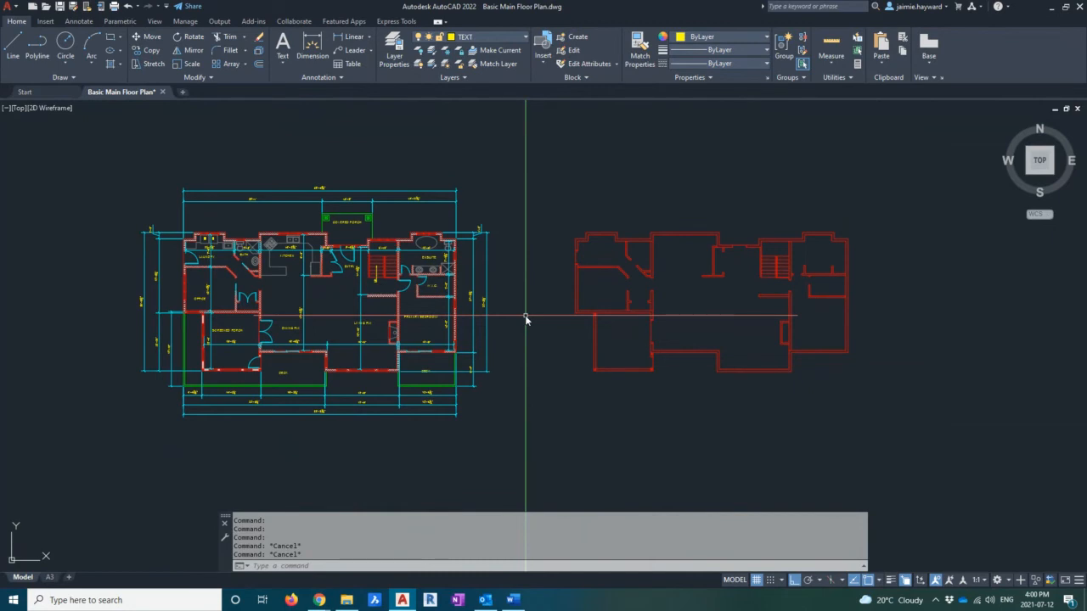
{"action": "key", "text": "Escape"}
{"action": "key", "text": "Escape"}
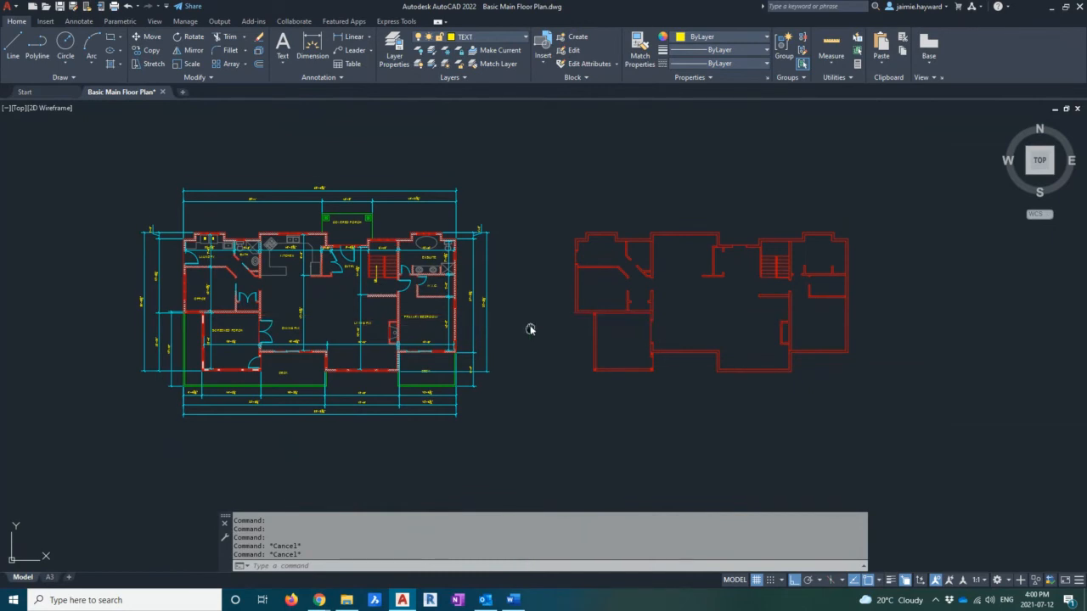
- Start Quick Select and limit it to a window selection around the entire original floor plan, leaving out the copied walls
{"action": "right_click", "coordinate": [527, 172]}
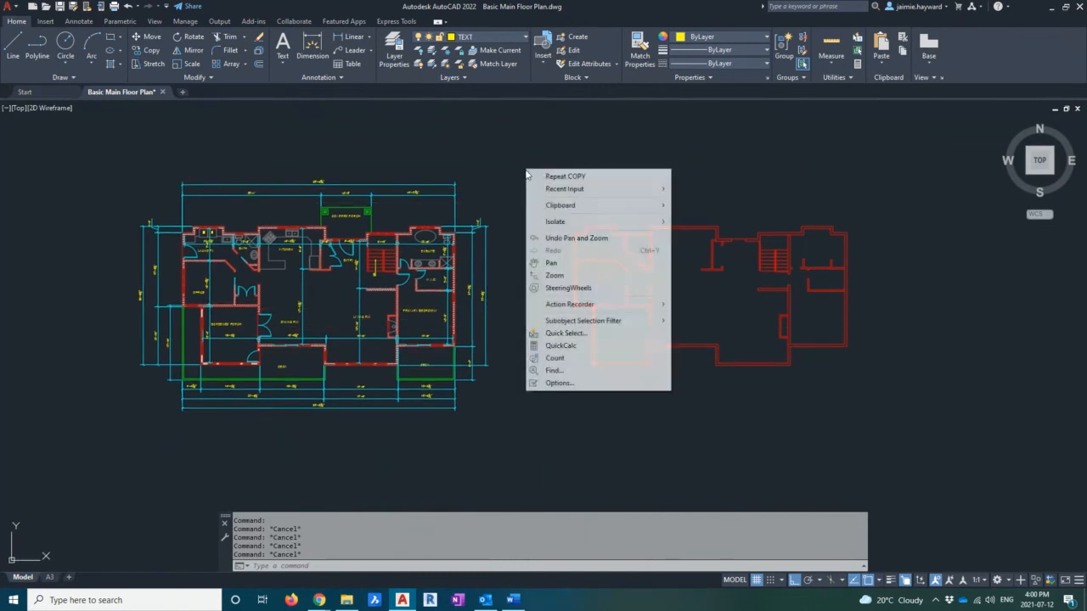
{"action": "left_click", "coordinate": [576, 332]}
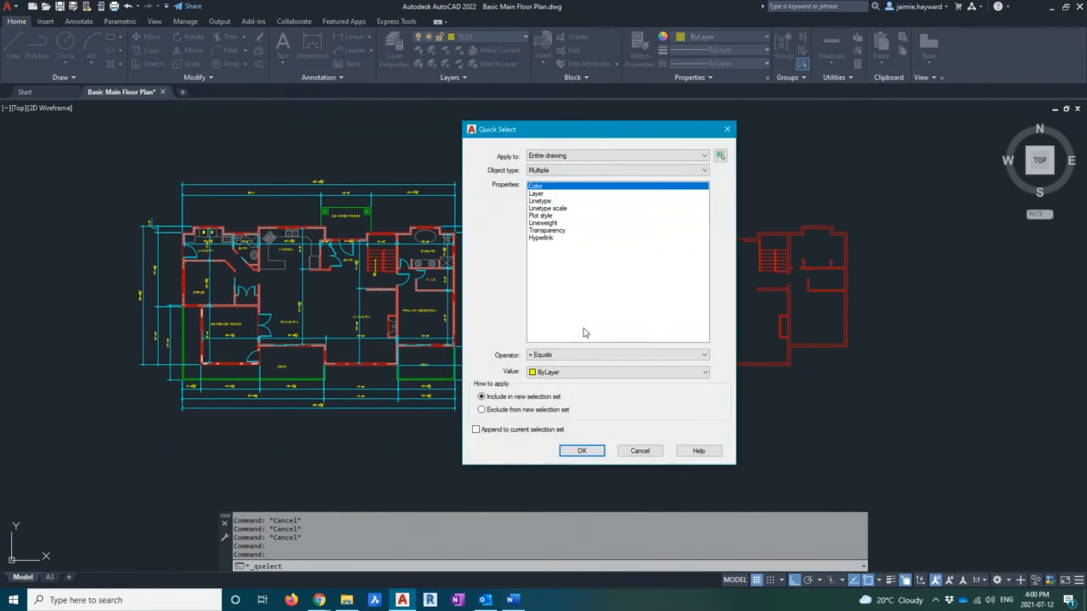
{"action": "left_click", "coordinate": [720, 158]}
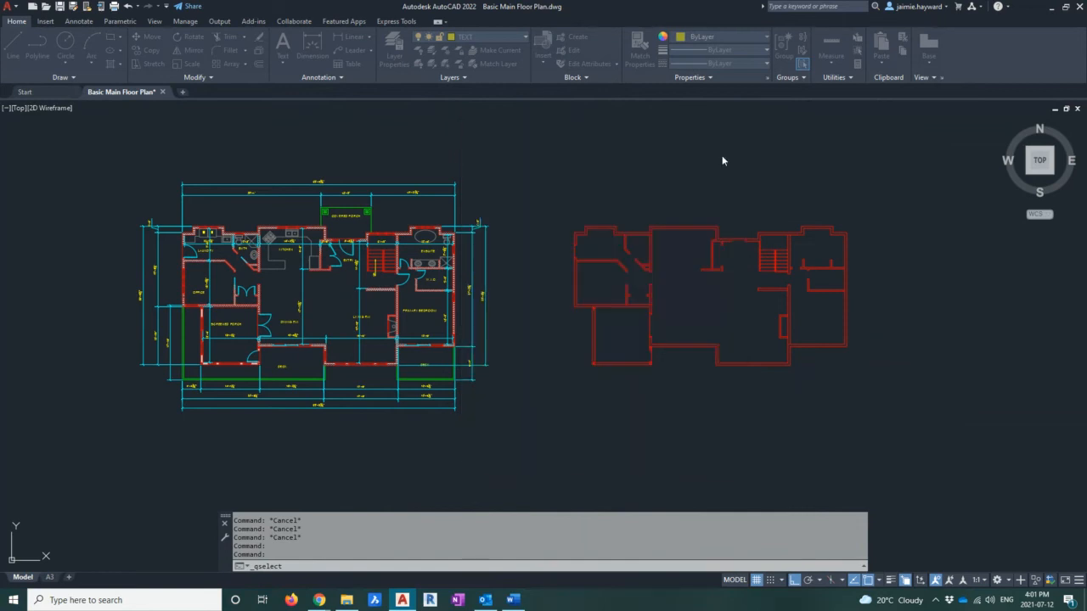
{"action": "left_click", "coordinate": [133, 142]}
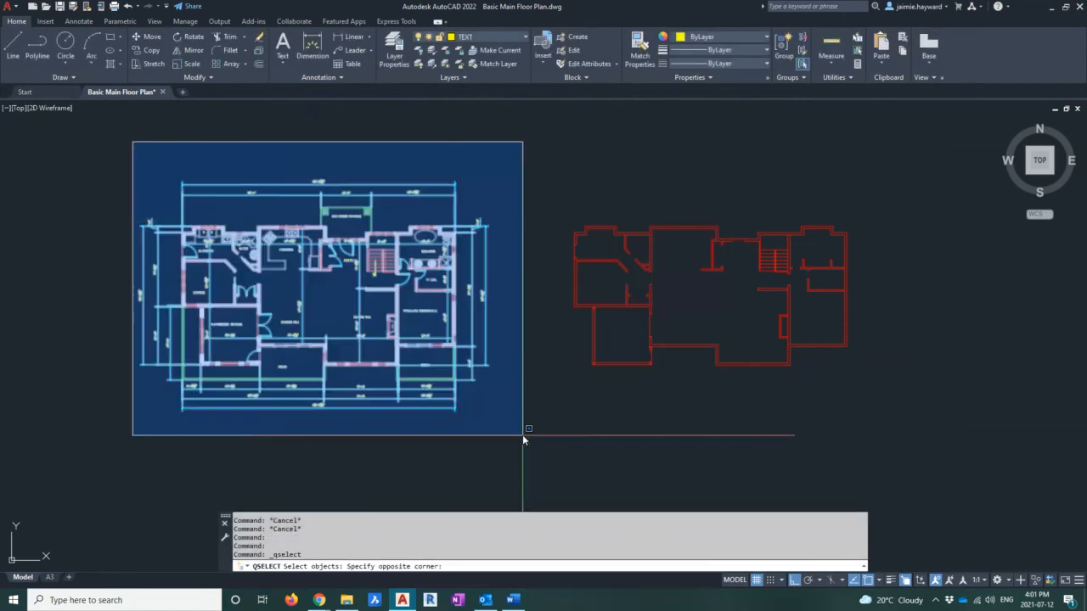
{"action": "left_click", "coordinate": [522, 435]}
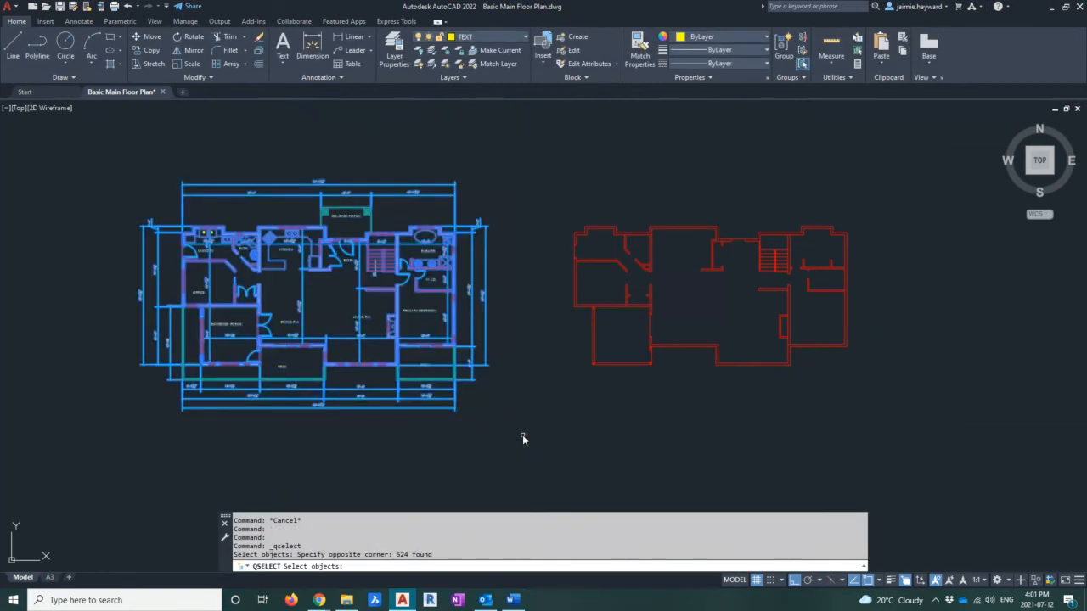
{"action": "key", "text": "Return"}
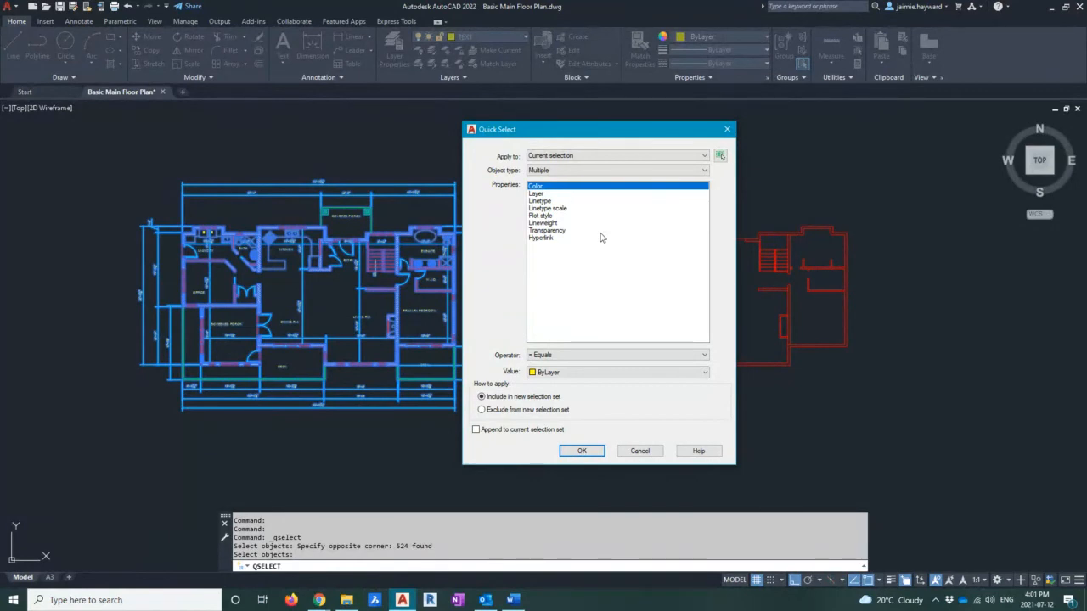
- Filter the current selection for Hatch objects with Pattern name equal to ANSI37, including the matches in a new selection set
{"action": "left_click", "coordinate": [556, 171]}
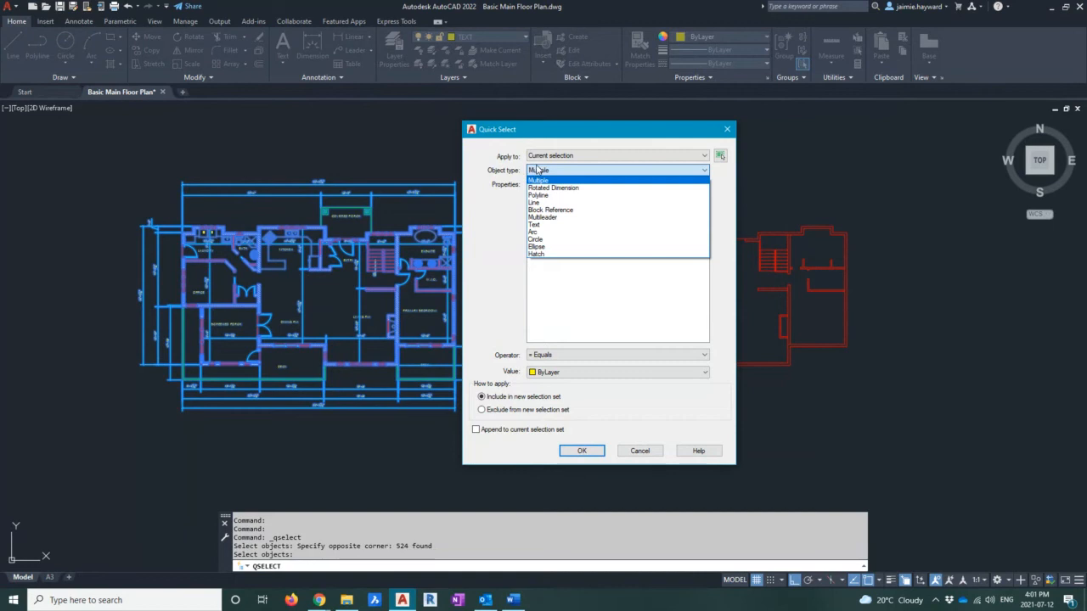
{"action": "left_click", "coordinate": [538, 257]}
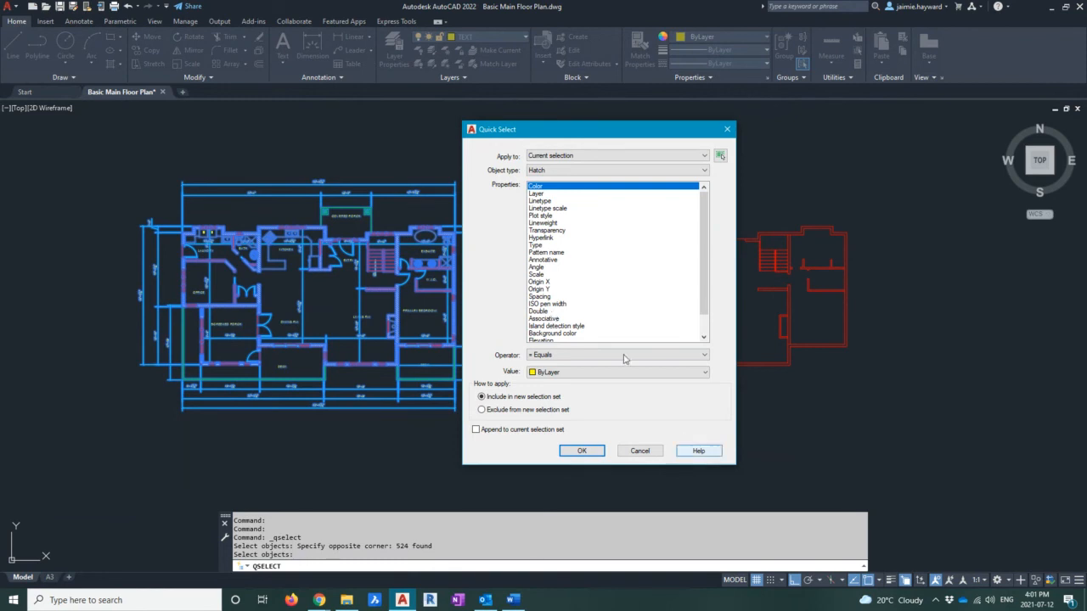
{"action": "left_click", "coordinate": [549, 254]}
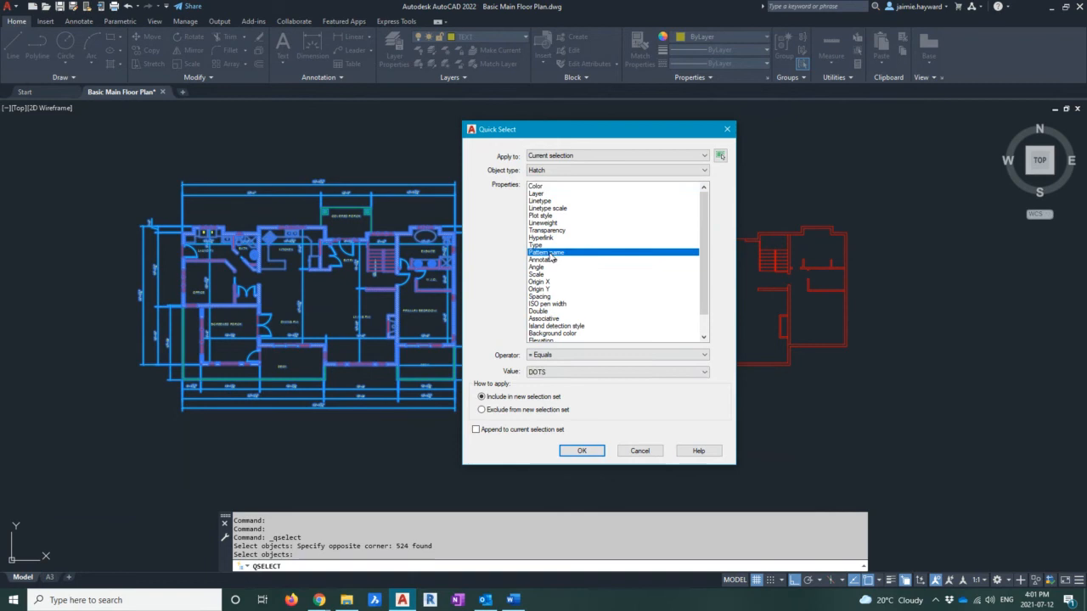
{"action": "left_click", "coordinate": [554, 374]}
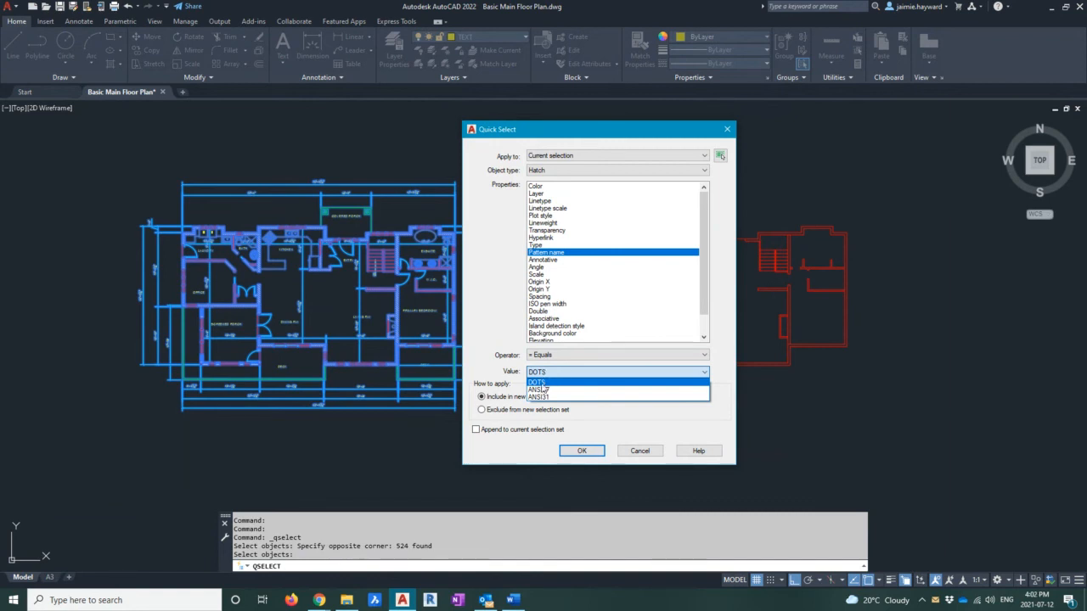
{"action": "left_click", "coordinate": [545, 390]}
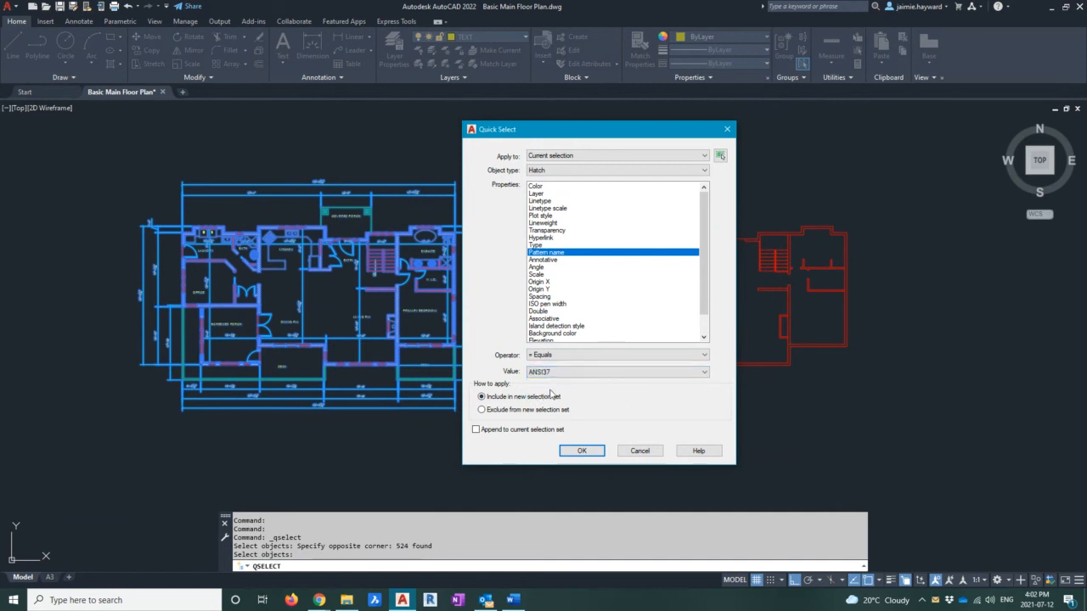
{"action": "left_click", "coordinate": [581, 451]}
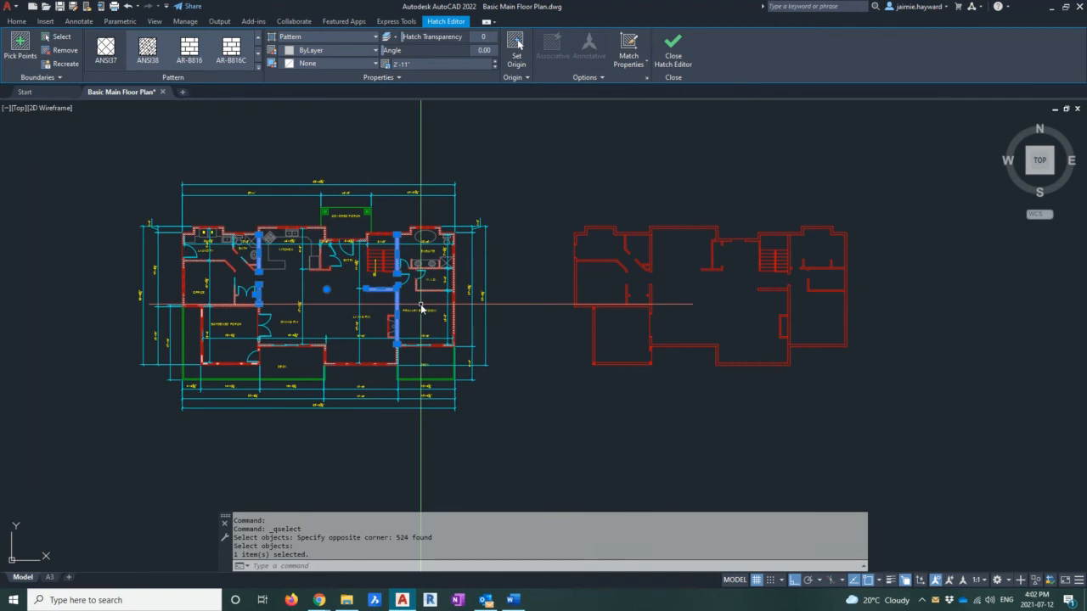
- Copy the selected hatch onto the copied walls, from the outer wall corner beside the ensuite to the matching corner
{"action": "scroll", "coordinate": [351, 284], "scroll_direction": "up", "scroll_amount": 3}
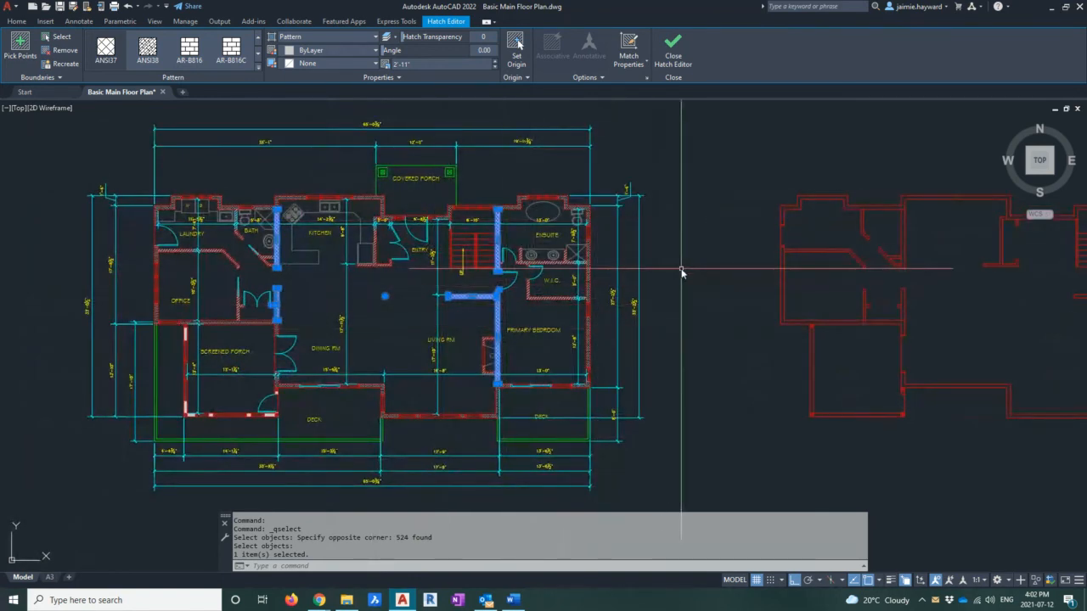
{"action": "type", "text": "co"}
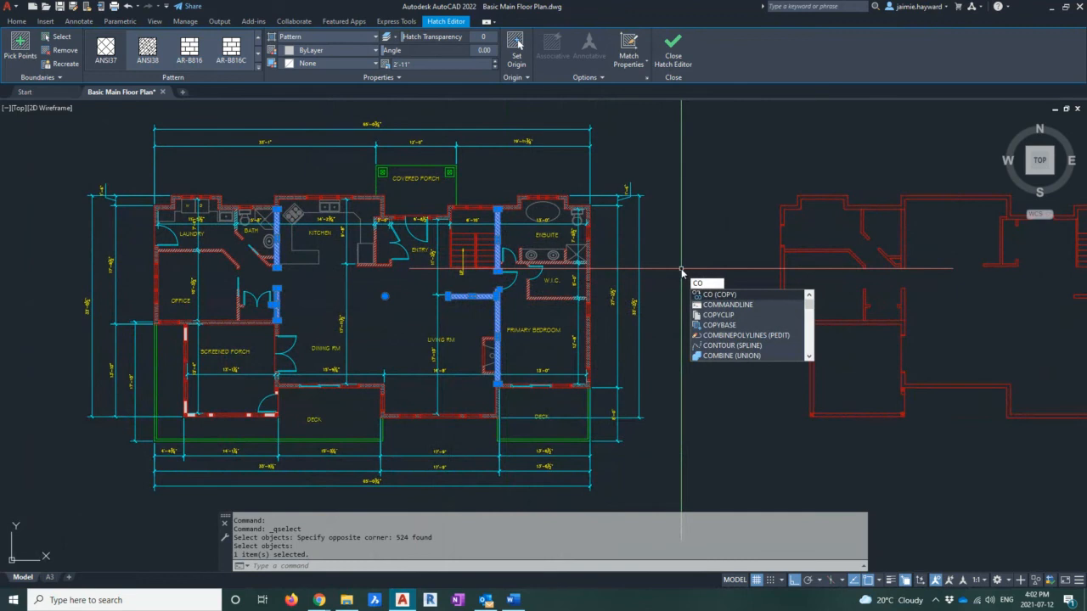
{"action": "key", "text": "Return"}
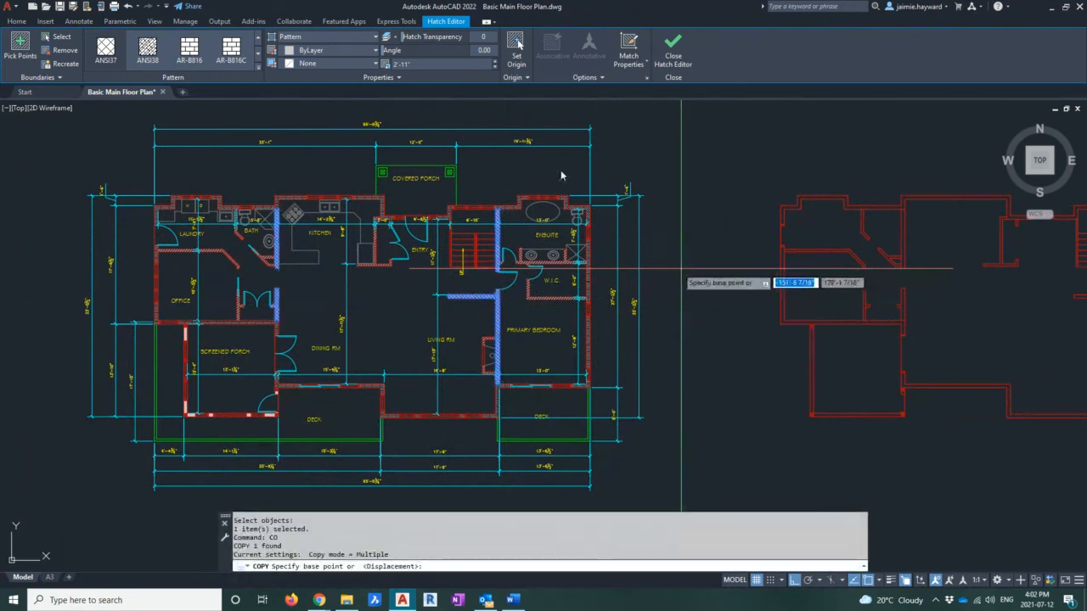
{"action": "scroll", "coordinate": [574, 203], "scroll_direction": "up", "scroll_amount": 2}
{"action": "scroll", "coordinate": [577, 208], "scroll_direction": "up", "scroll_amount": 5}
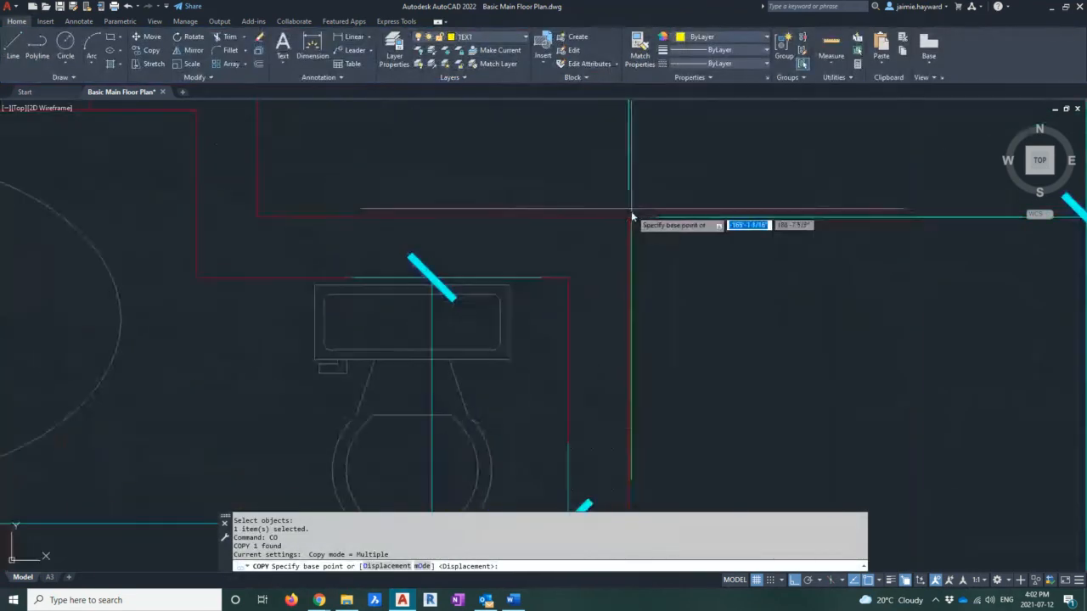
{"action": "left_click", "coordinate": [630, 217]}
{"action": "scroll", "coordinate": [630, 219], "scroll_direction": "down", "scroll_amount": 8}
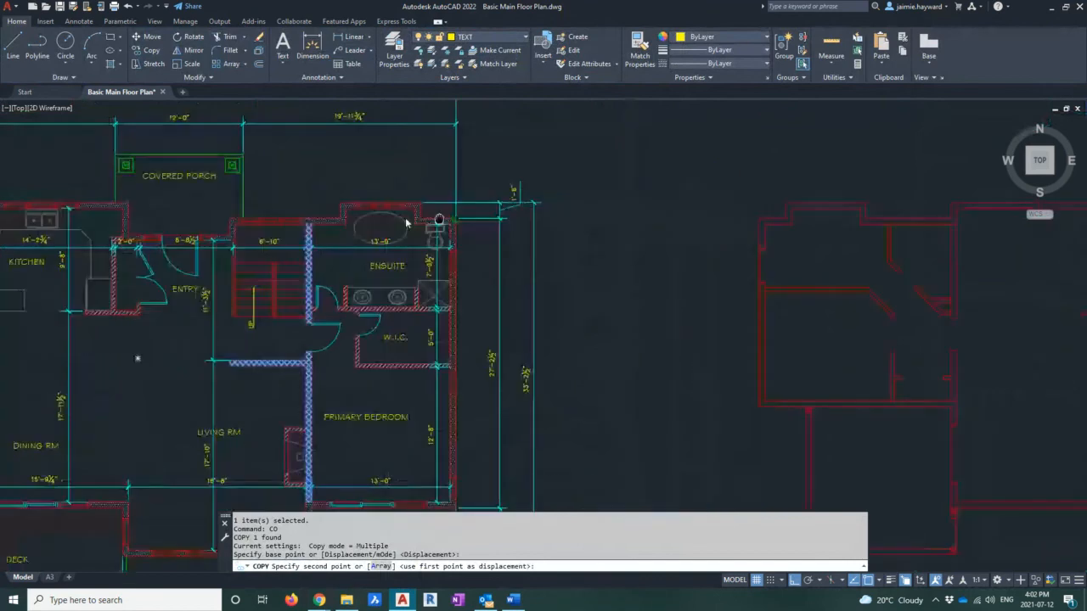
{"action": "scroll", "coordinate": [698, 212], "scroll_direction": "up", "scroll_amount": 6}
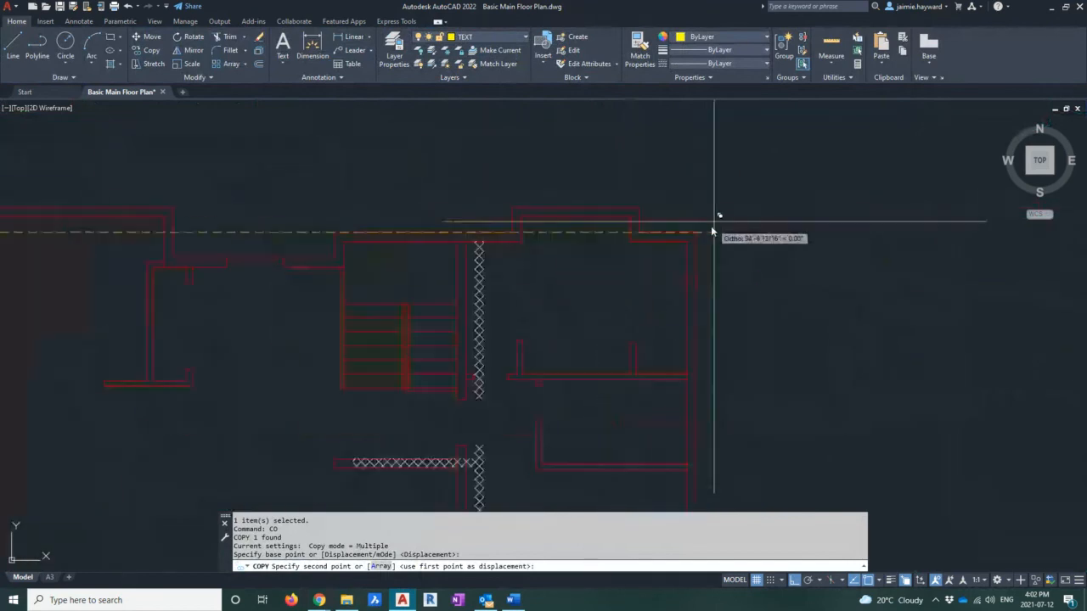
{"action": "left_click", "coordinate": [650, 252]}
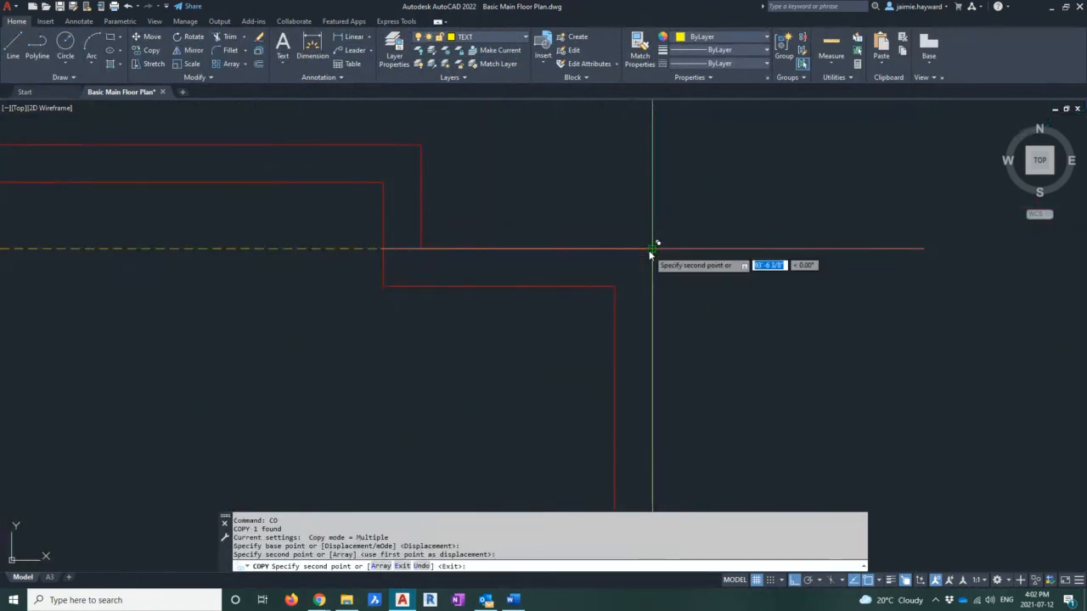
{"action": "scroll", "coordinate": [650, 251], "scroll_direction": "down", "scroll_amount": 6}
{"action": "key", "text": "Escape"}
{"action": "scroll", "coordinate": [543, 310], "scroll_direction": "up", "scroll_amount": 2}
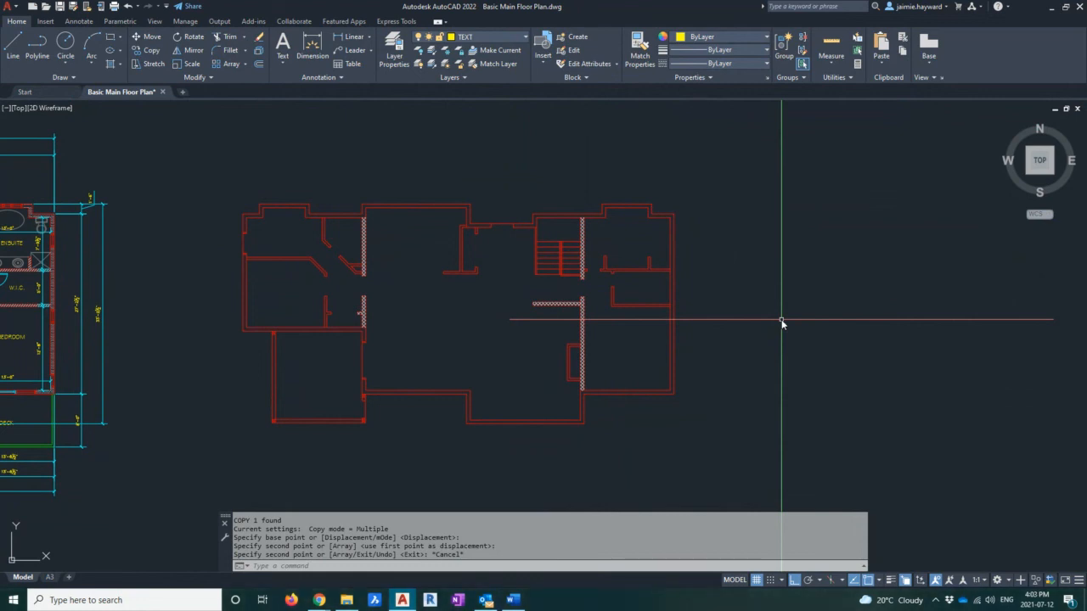
- Erase the ensuite and W.I.C. partitions and the interior walls beside the entry from the copied plan
{"action": "scroll", "coordinate": [709, 289], "scroll_direction": "up", "scroll_amount": 3}
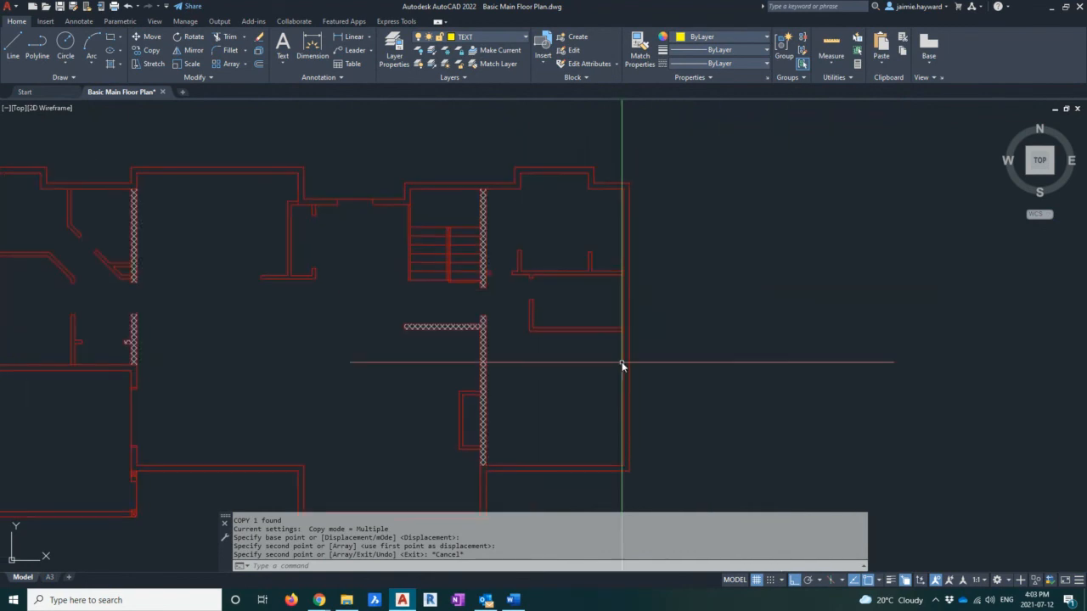
{"action": "left_click", "coordinate": [621, 340]}
{"action": "left_click", "coordinate": [502, 247]}
{"action": "key", "text": "Delete"}
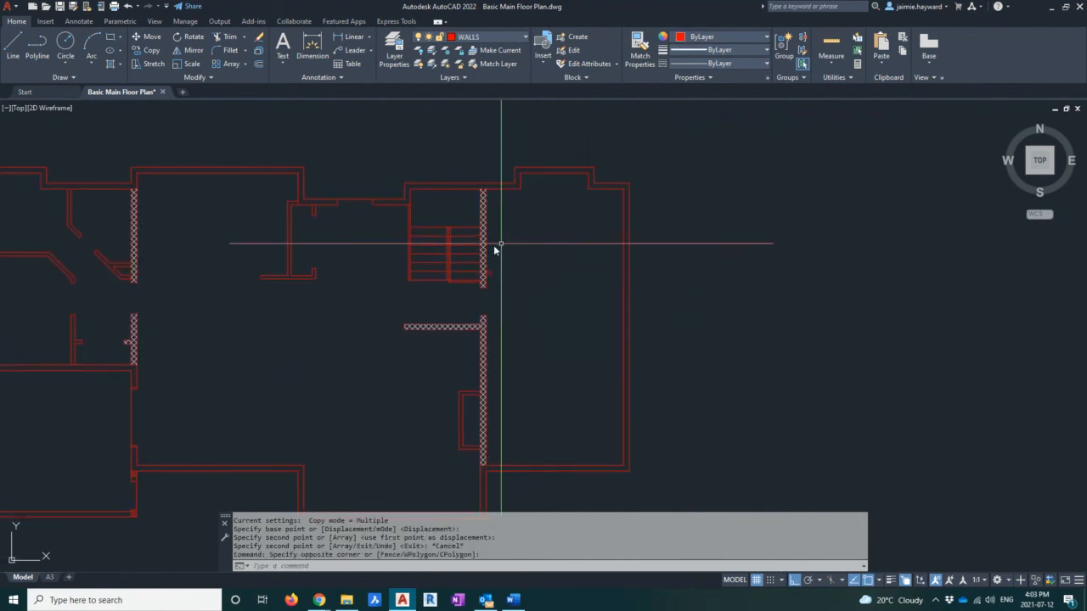
{"action": "left_click", "coordinate": [372, 290]}
{"action": "left_click", "coordinate": [239, 219]}
{"action": "key", "text": "Delete"}
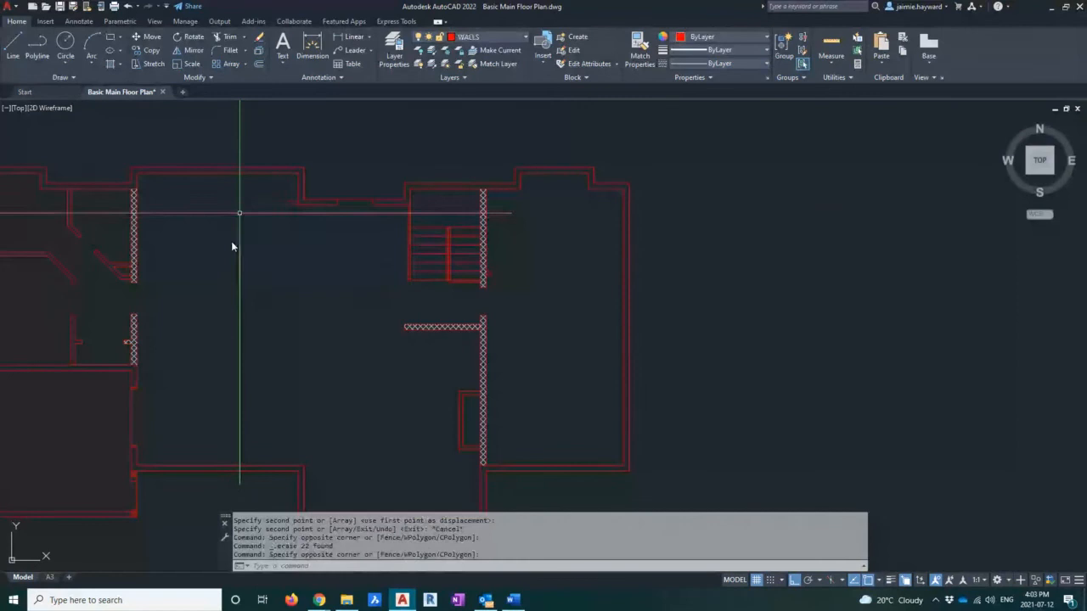
- Erase the interior partitions around the laundry, office and bath from the copied plan, including the small angled wall remnants
{"action": "middle_click_drag", "start_coordinate": [233, 243], "coordinate": [391, 219]}
{"action": "middle_click_drag", "start_coordinate": [424, 288], "coordinate": [501, 297]}
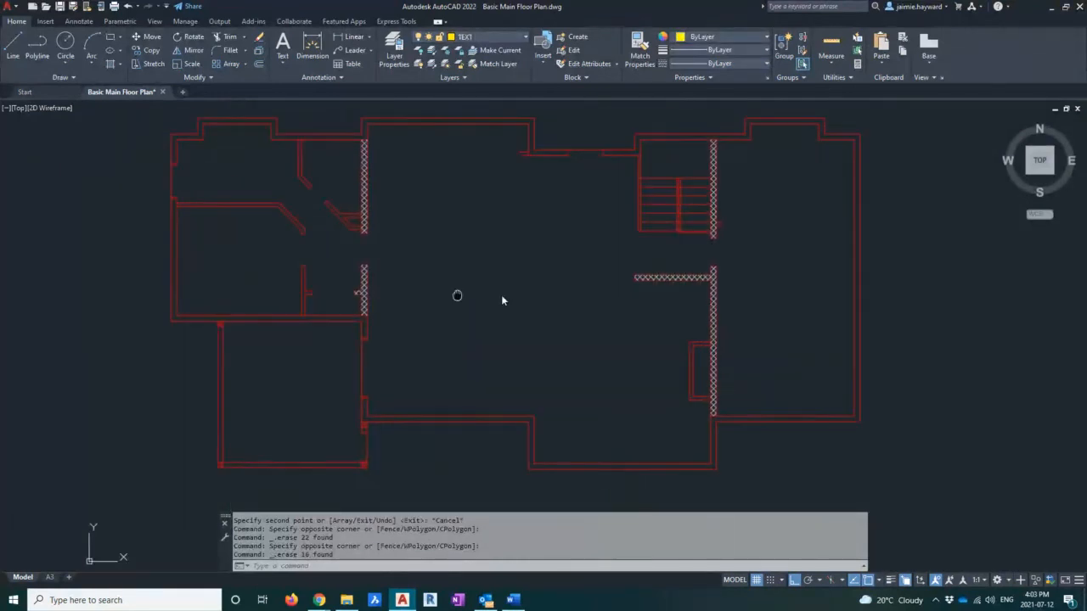
{"action": "middle_click_drag", "start_coordinate": [338, 298], "coordinate": [398, 303]}
{"action": "left_click", "coordinate": [397, 306]}
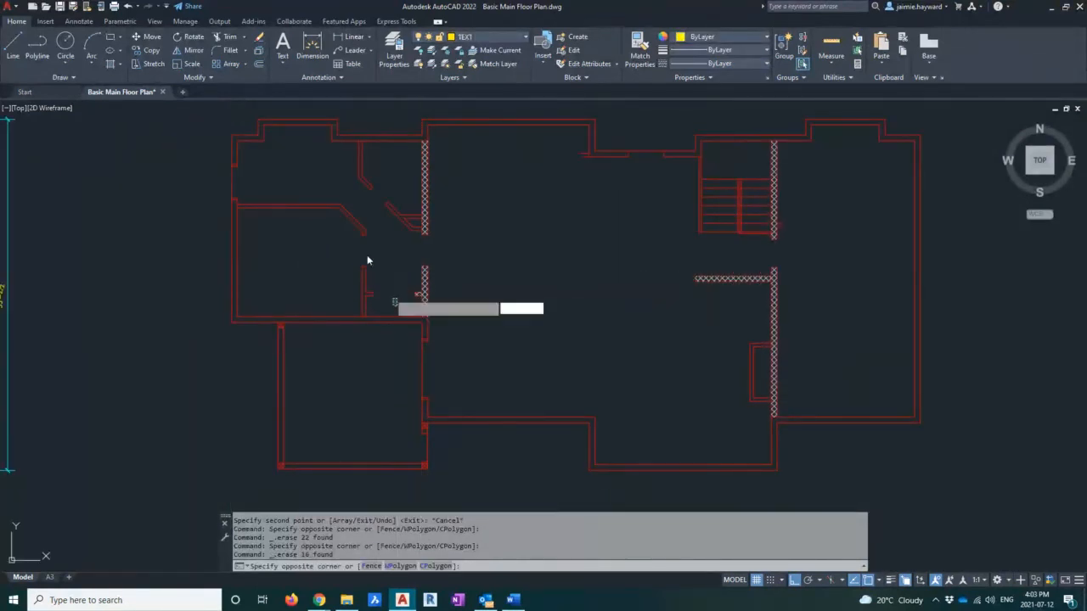
{"action": "left_click", "coordinate": [296, 170]}
{"action": "key", "text": "Delete"}
{"action": "left_click", "coordinate": [413, 233]}
{"action": "left_click", "coordinate": [393, 201]}
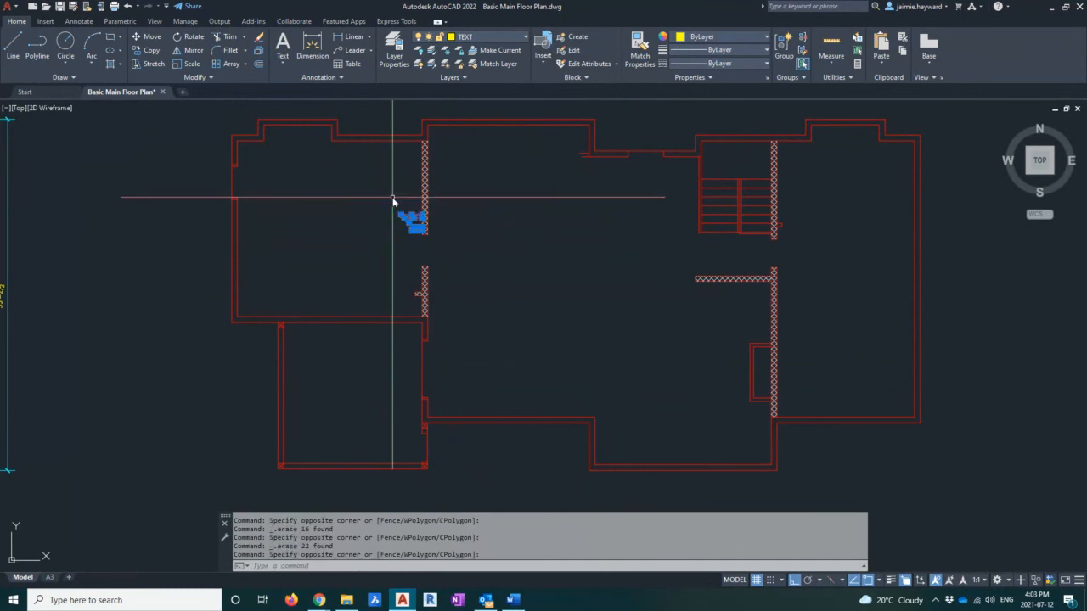
{"action": "key", "text": "Delete"}
- Quick-select all Block Reference objects in the entire drawing whose Name equals Door - Imperial, including them in a new selection set
{"action": "middle_click_drag", "start_coordinate": [827, 292], "coordinate": [754, 286]}
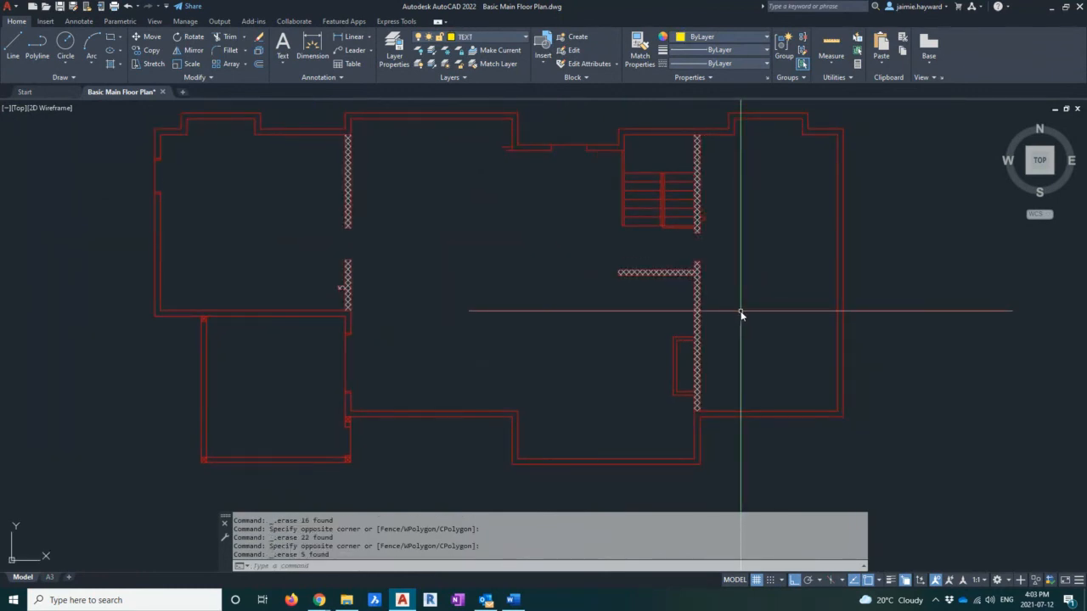
{"action": "scroll", "coordinate": [453, 320], "scroll_direction": "down", "scroll_amount": 7}
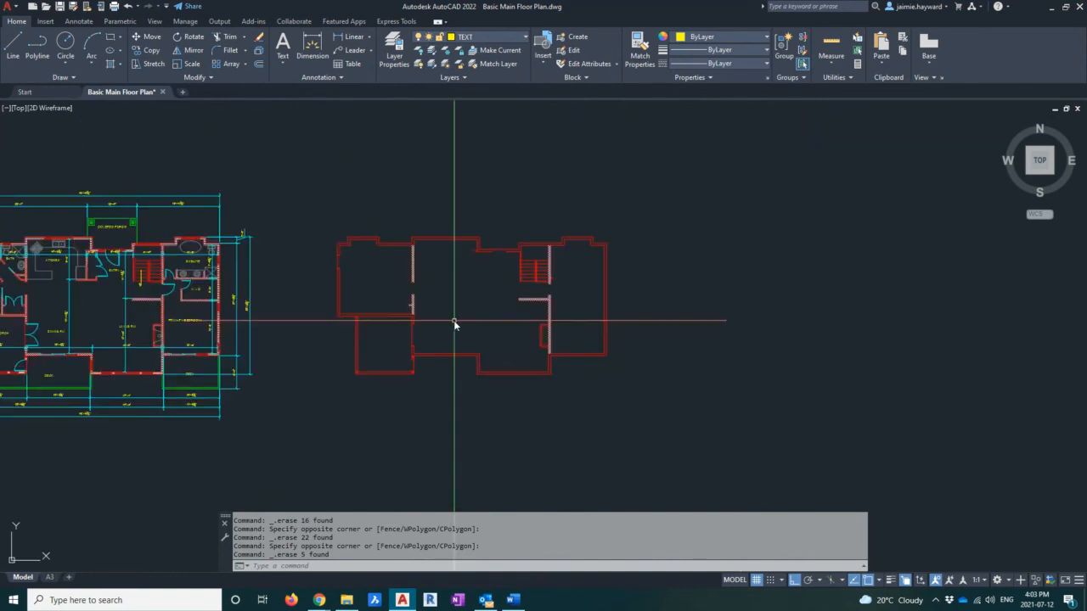
{"action": "scroll", "coordinate": [359, 321], "scroll_direction": "up", "scroll_amount": 2}
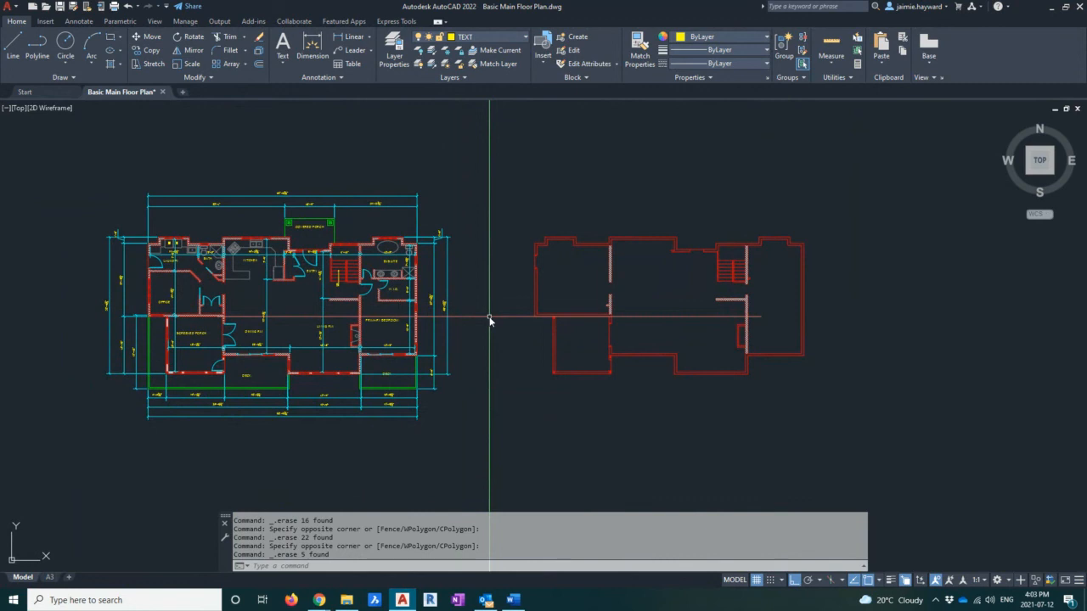
{"action": "right_click", "coordinate": [489, 318]}
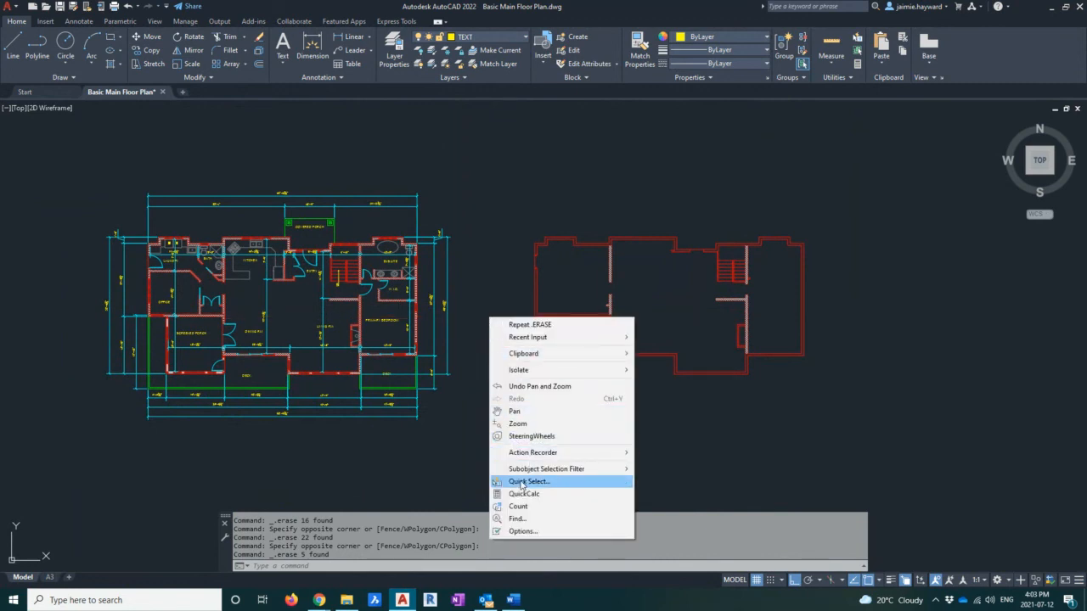
{"action": "key", "text": "Escape"}
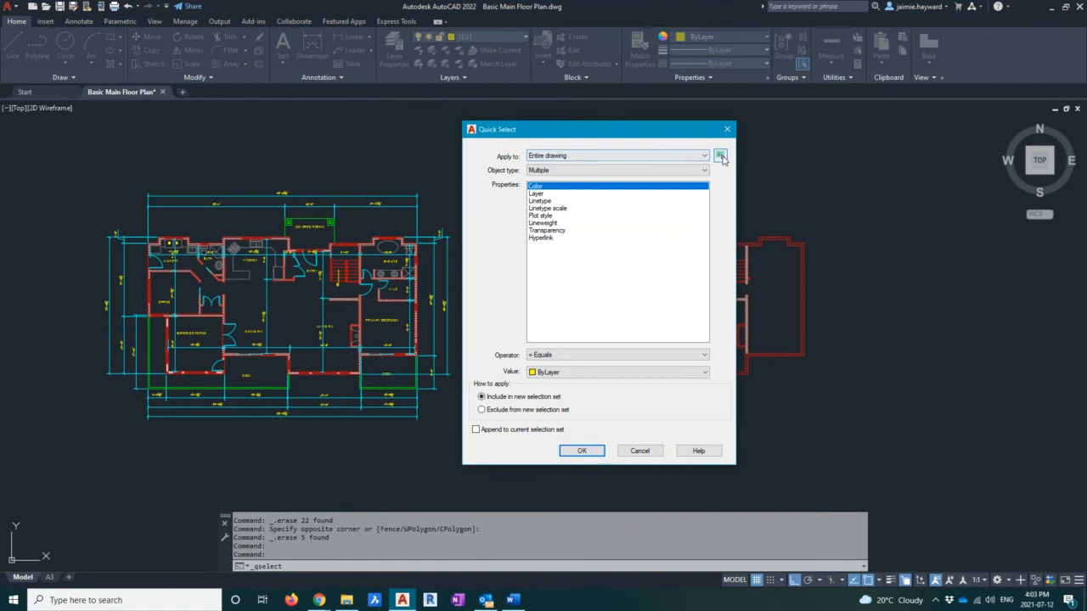
{"action": "left_click", "coordinate": [539, 171]}
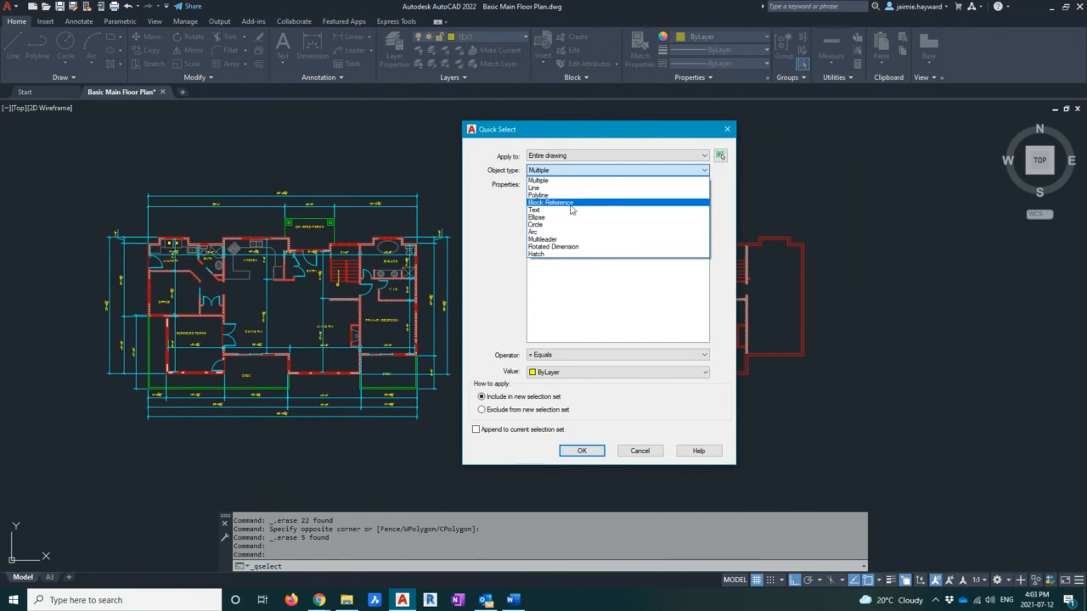
{"action": "left_click", "coordinate": [560, 202]}
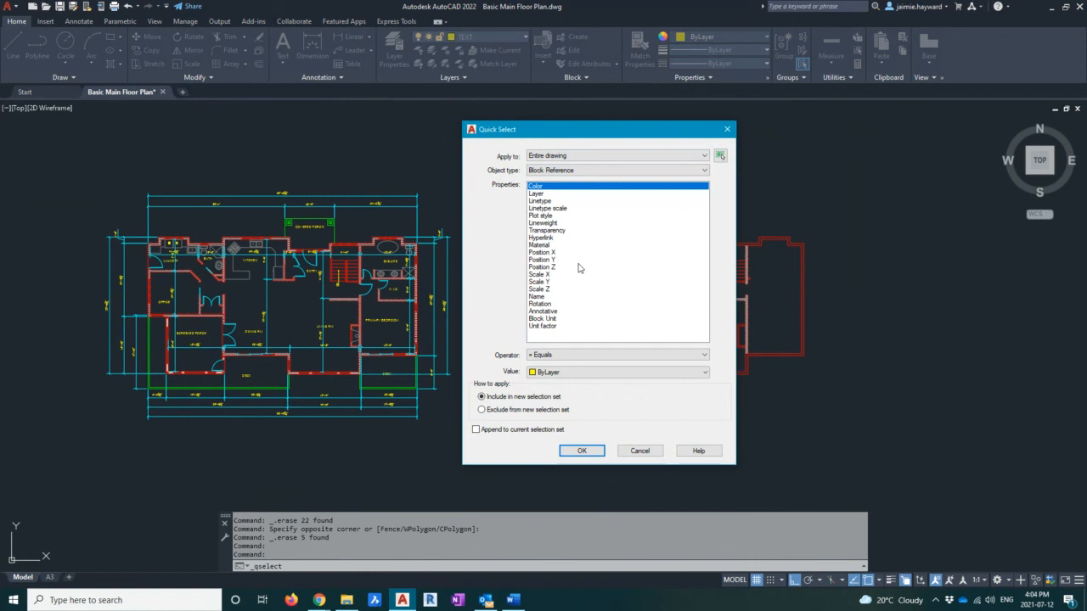
{"action": "left_click", "coordinate": [536, 297]}
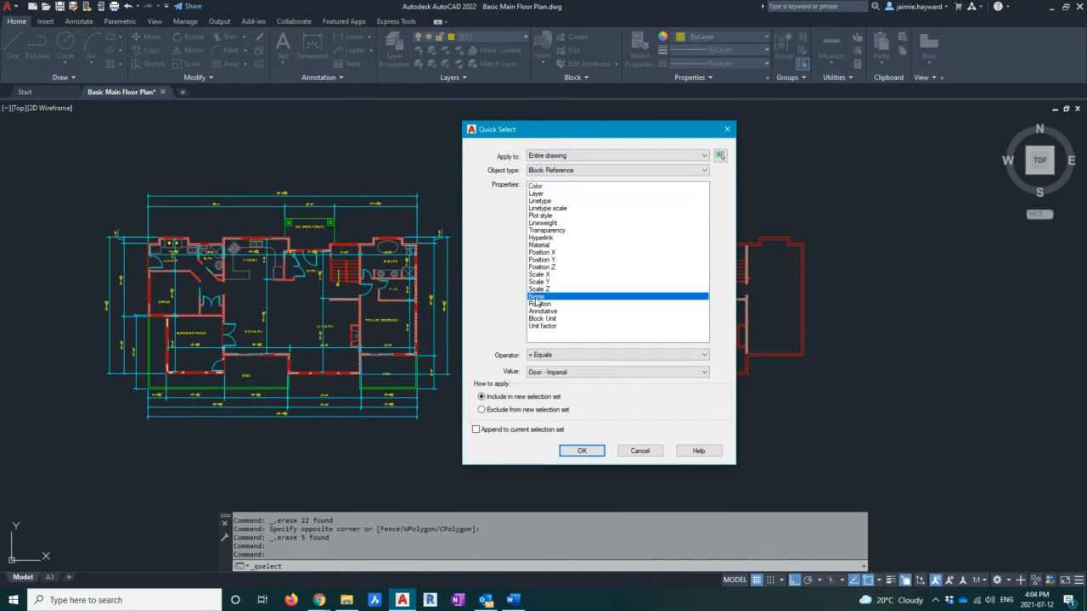
{"action": "left_click", "coordinate": [552, 373]}
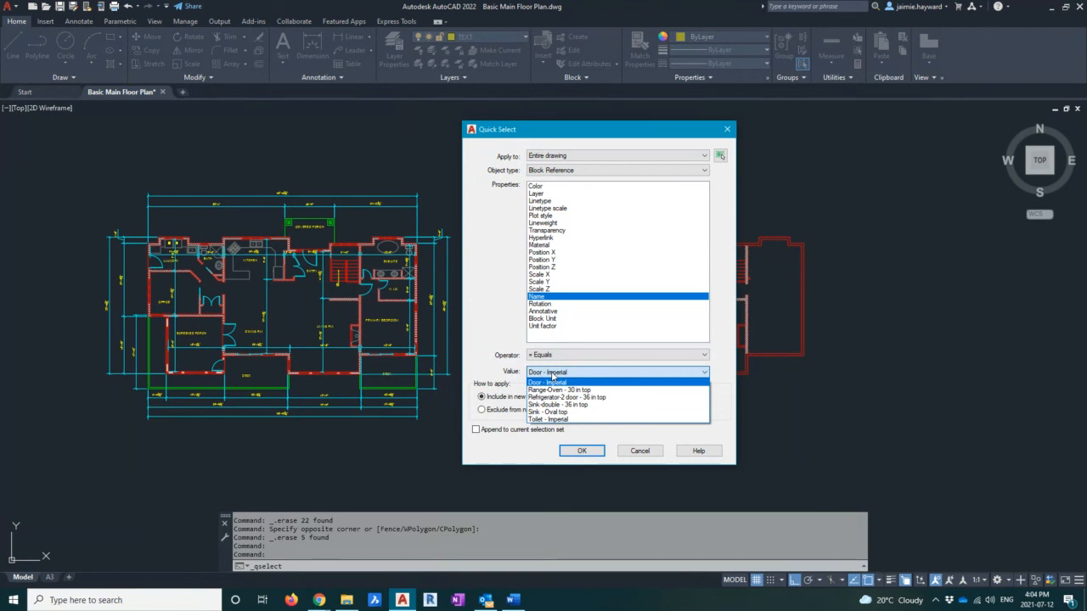
{"action": "left_click", "coordinate": [554, 383]}
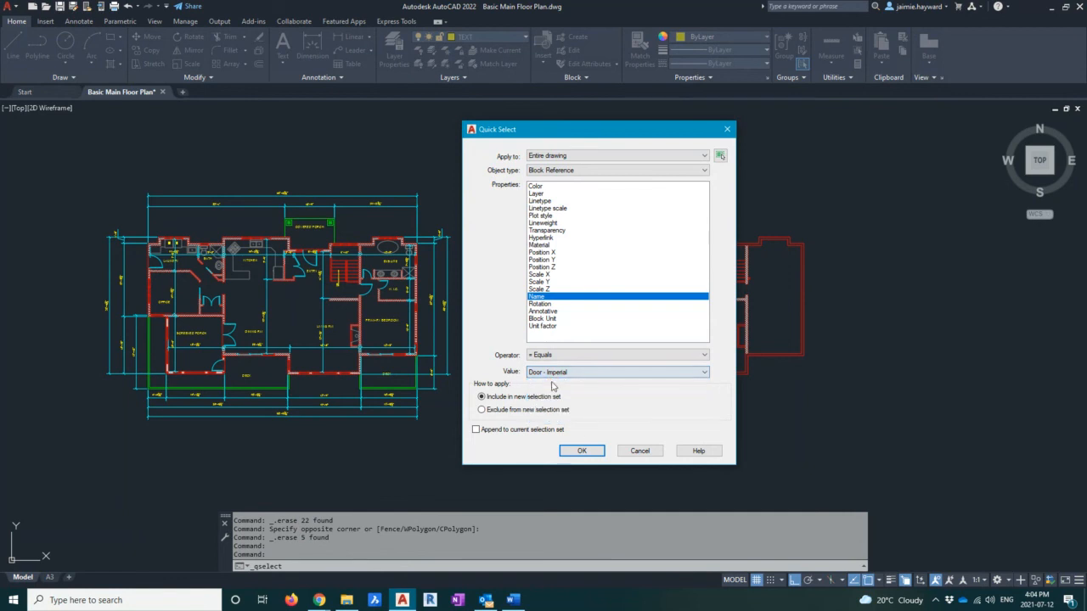
{"action": "left_click", "coordinate": [581, 451]}
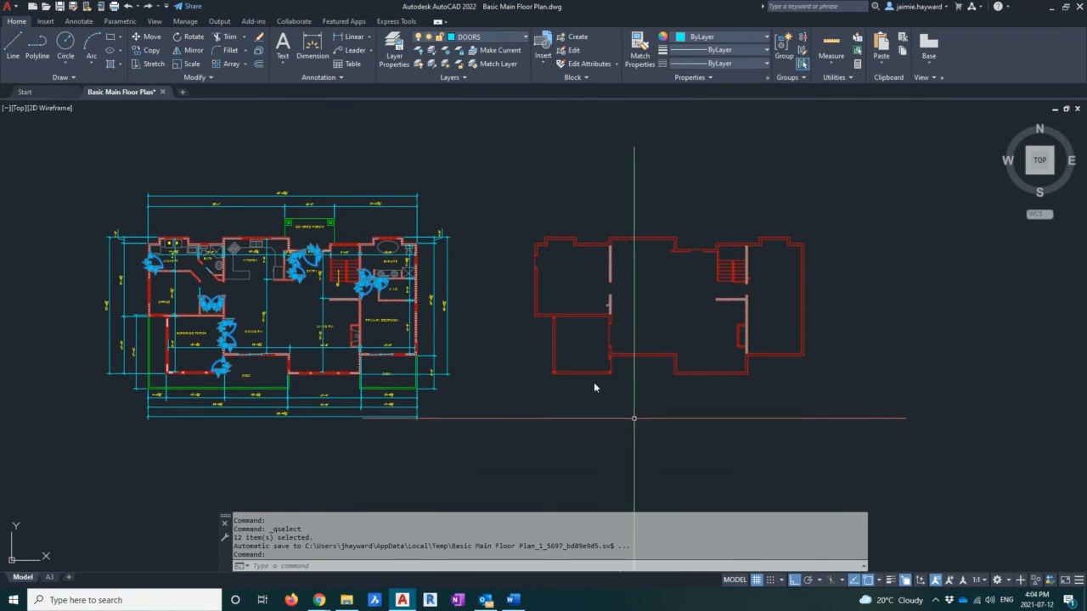
{"action": "scroll", "coordinate": [265, 287], "scroll_direction": "up", "scroll_amount": 2}
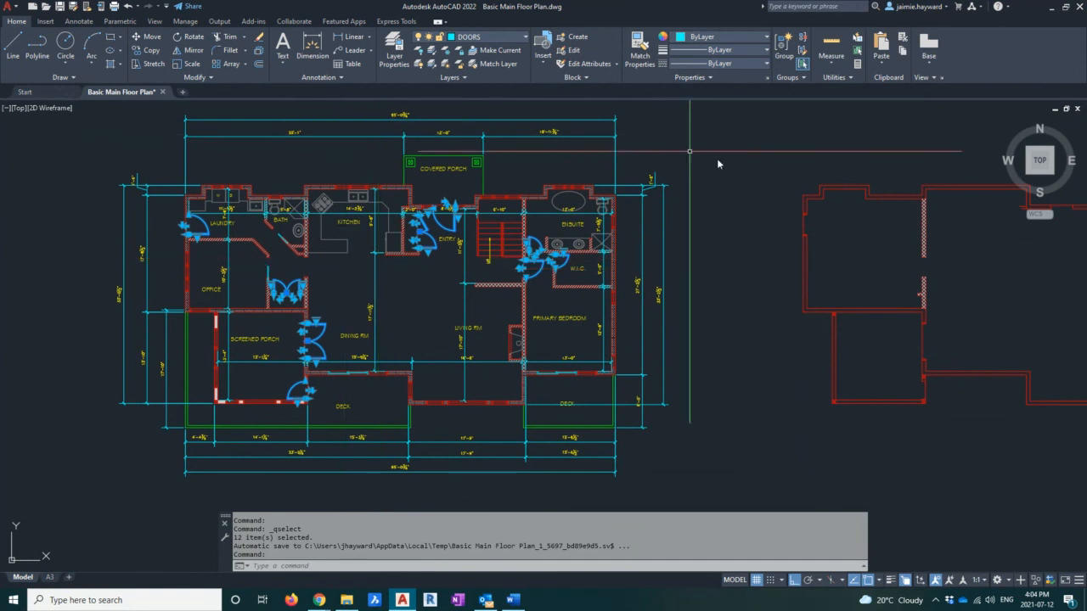
{"action": "right_click", "coordinate": [741, 169]}
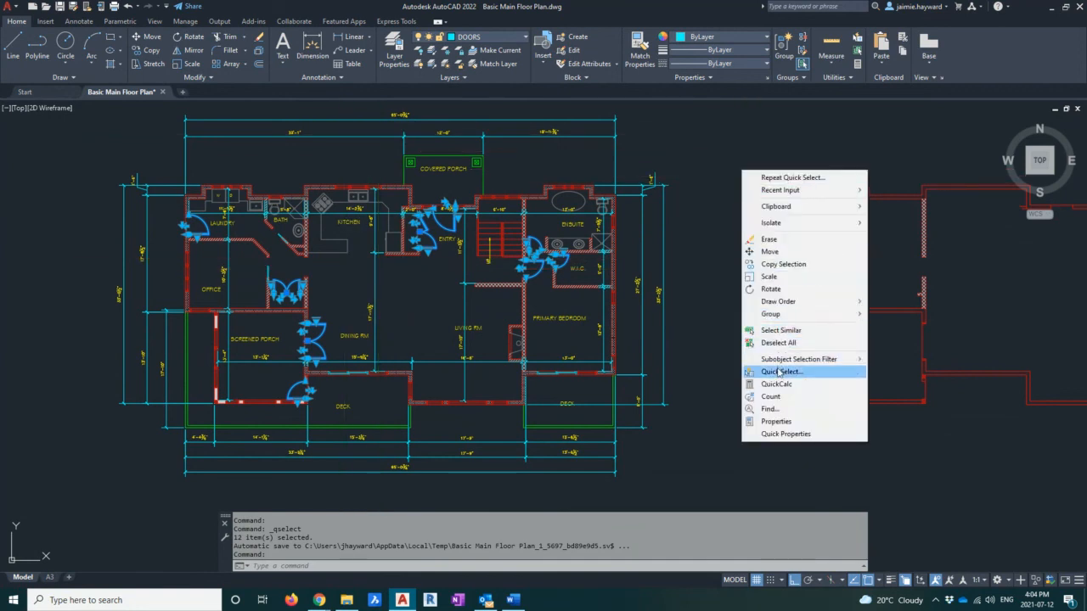
{"action": "left_click", "coordinate": [779, 369]}
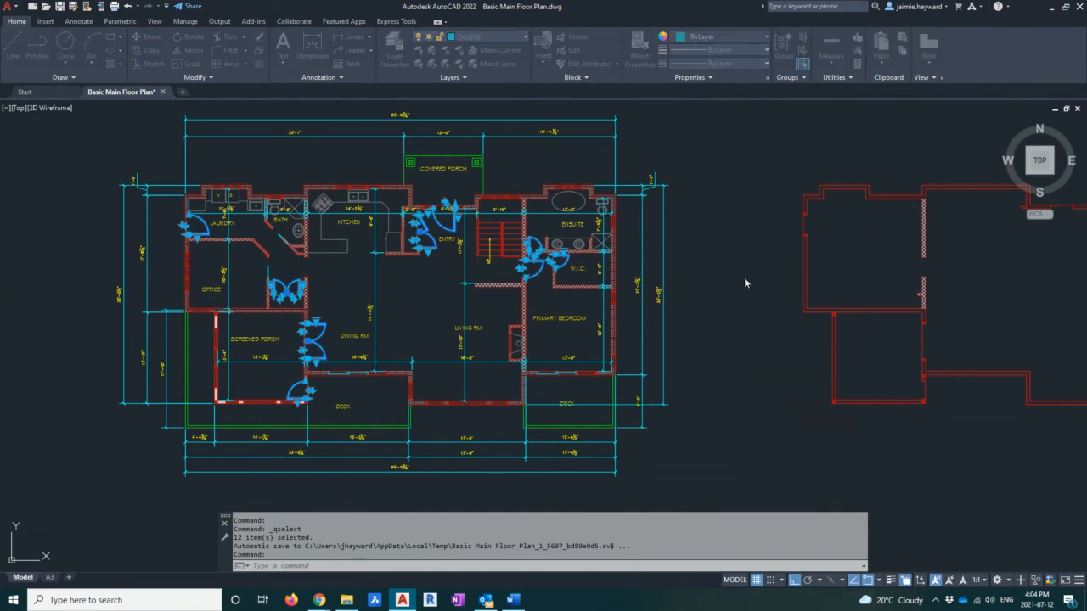
{"action": "key", "text": "Return"}
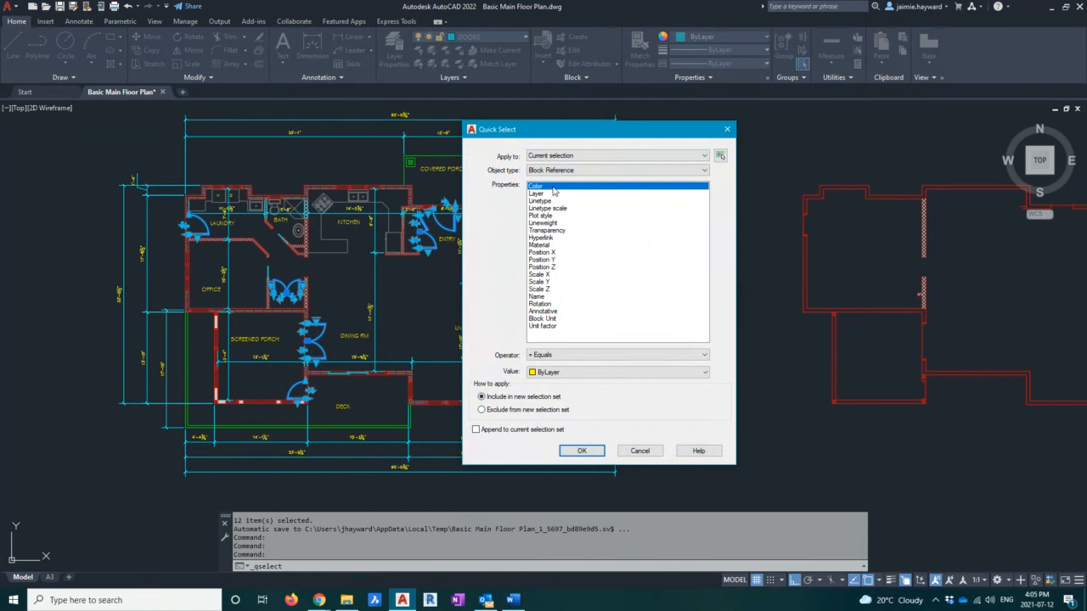
{"action": "left_click", "coordinate": [564, 174]}
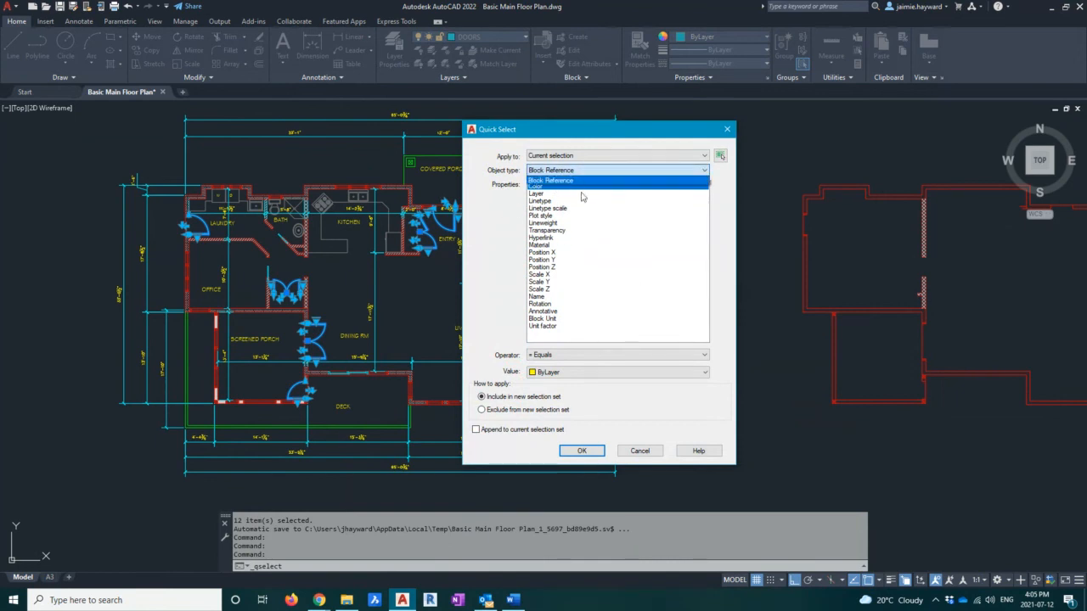
{"action": "left_click", "coordinate": [578, 181]}
{"action": "key", "text": "Escape"}
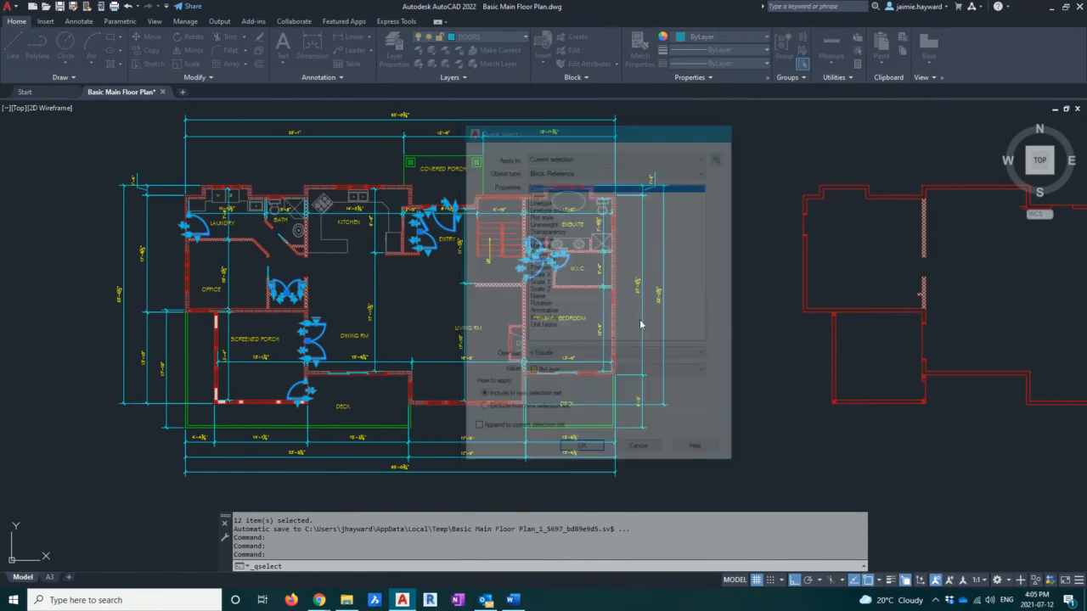
{"action": "key", "text": "Escape"}
{"action": "key", "text": "Escape"}
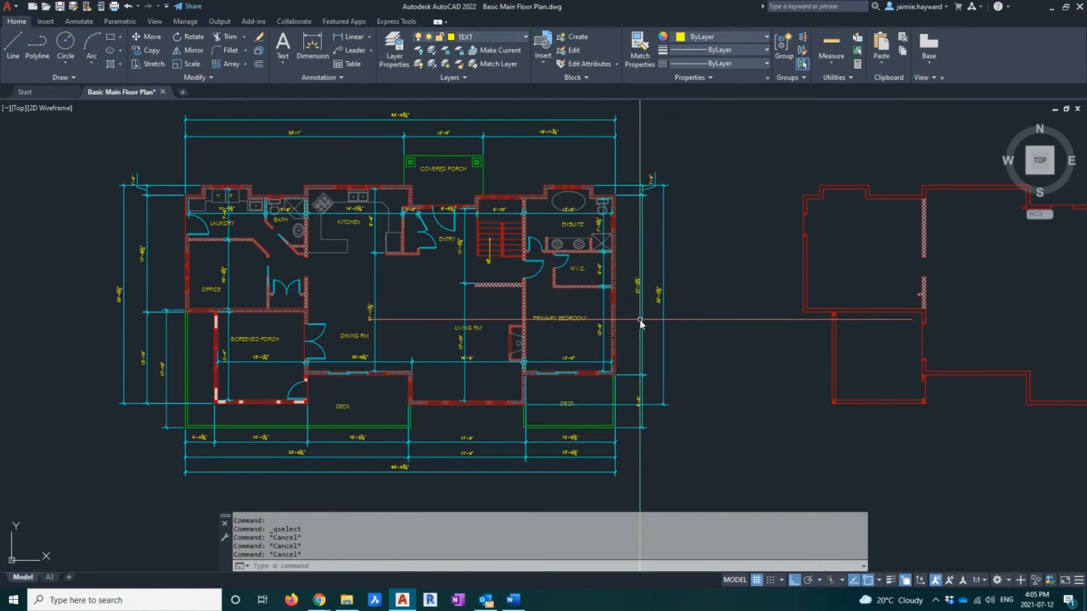
- Open Quick Select with no objects selected
{"action": "right_click", "coordinate": [701, 171]}
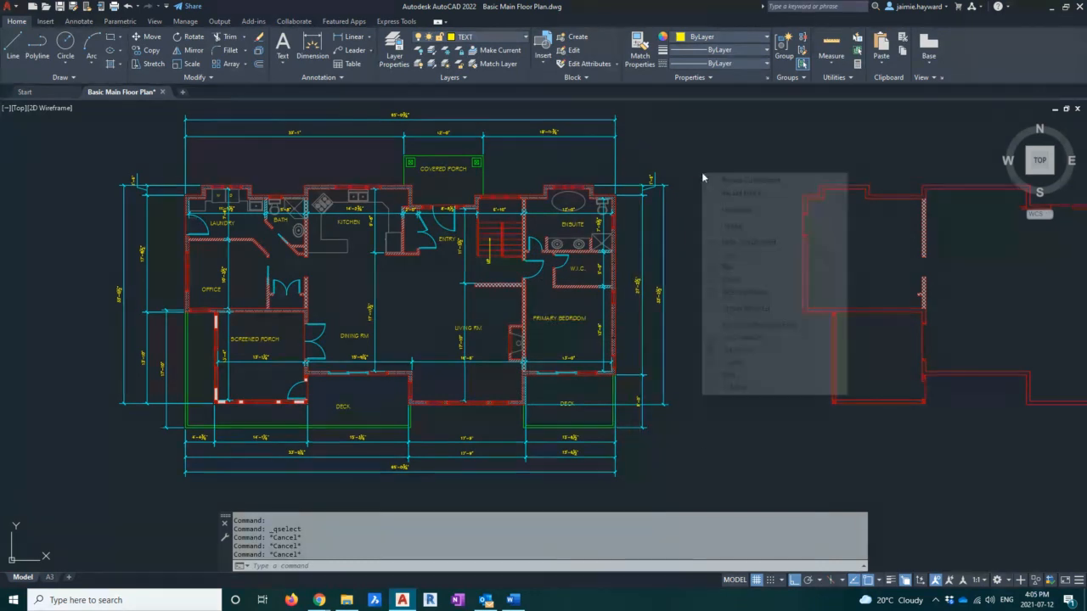
{"action": "left_click", "coordinate": [751, 337]}
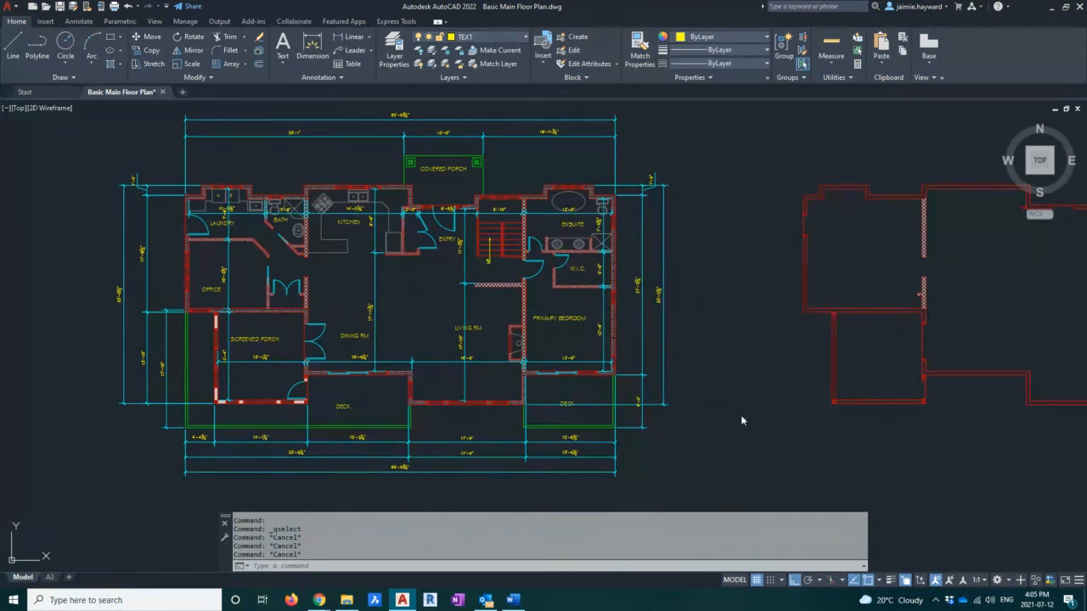